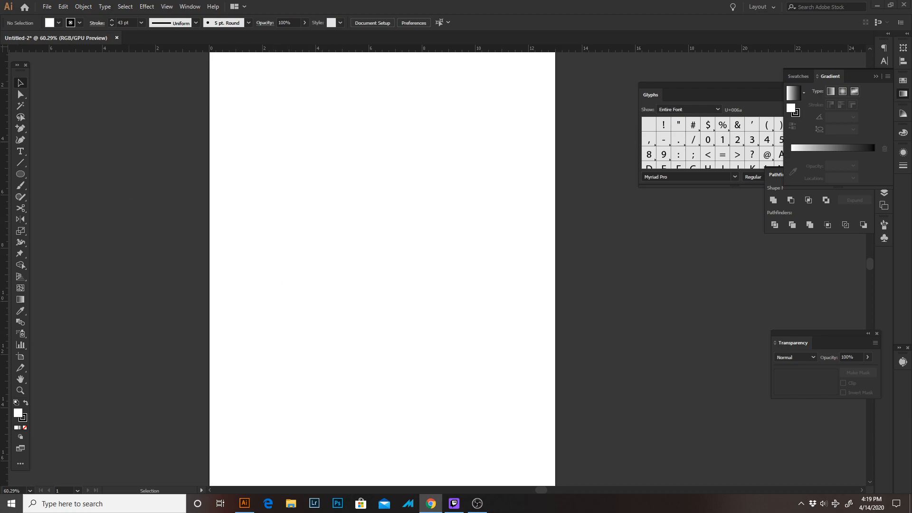
Draw a vertical line about 2.02 in long in the artboard's right half with the Pen tool
{"action": "key", "text": "z"}
{"action": "left_click_drag", "start_coordinate": [403, 164], "coordinate": [445, 183]}
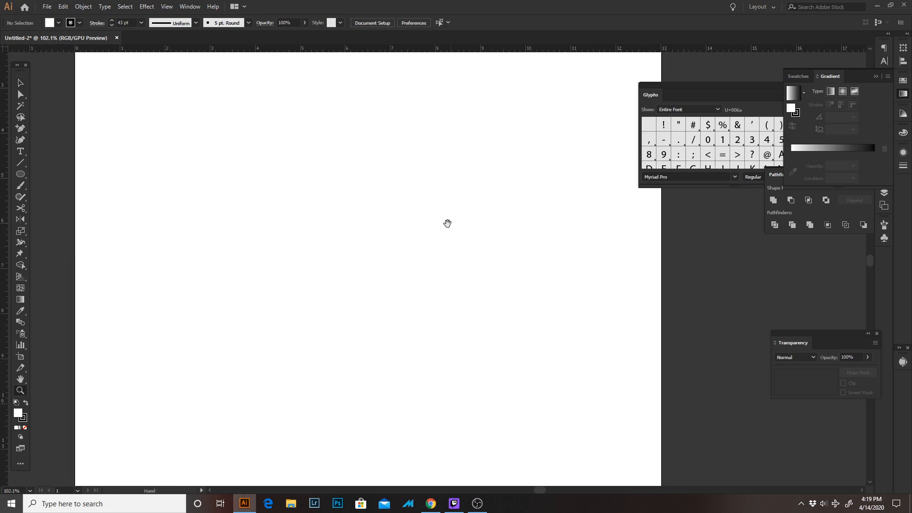
{"action": "left_click_drag", "start_coordinate": [448, 222], "coordinate": [277, 196]}
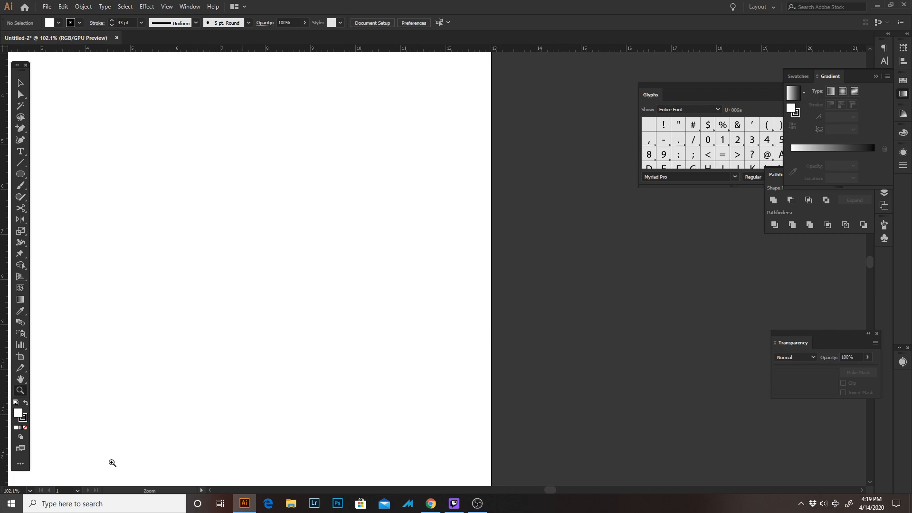
{"action": "key", "text": "p"}
{"action": "key", "text": "alt+Tab"}
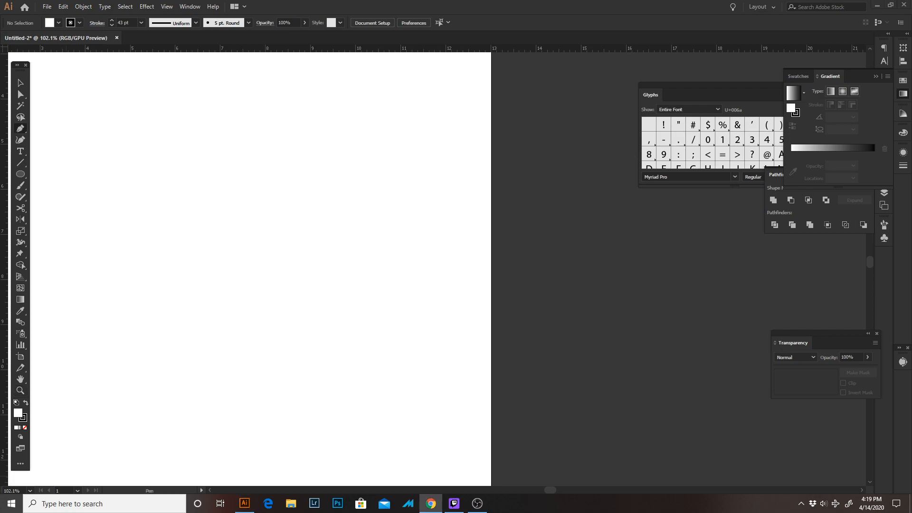
{"action": "key", "text": "alt+Tab"}
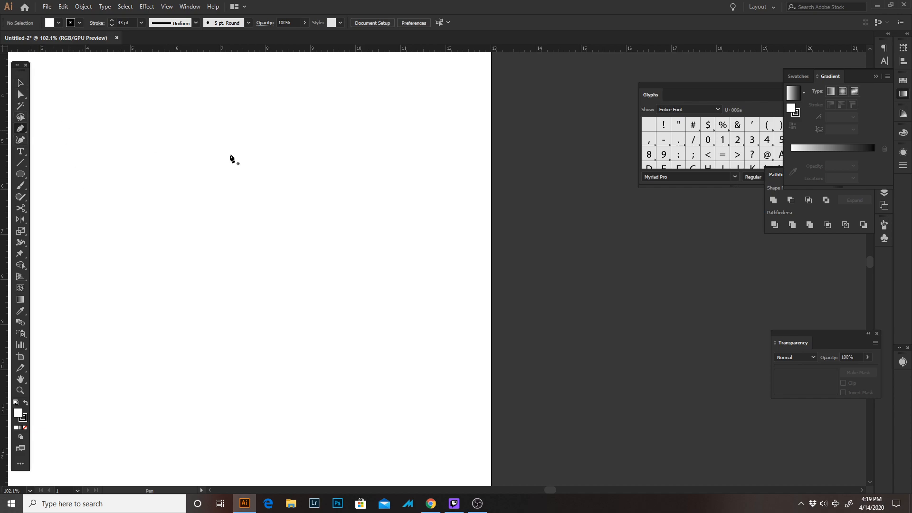
{"action": "left_click", "coordinate": [370, 178]}
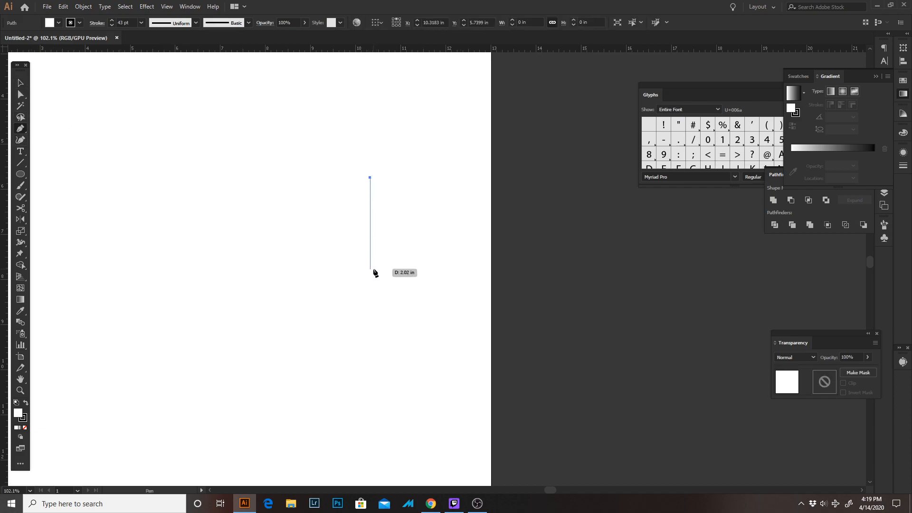
{"action": "left_click", "coordinate": [373, 269]}
{"action": "key", "text": "v"}
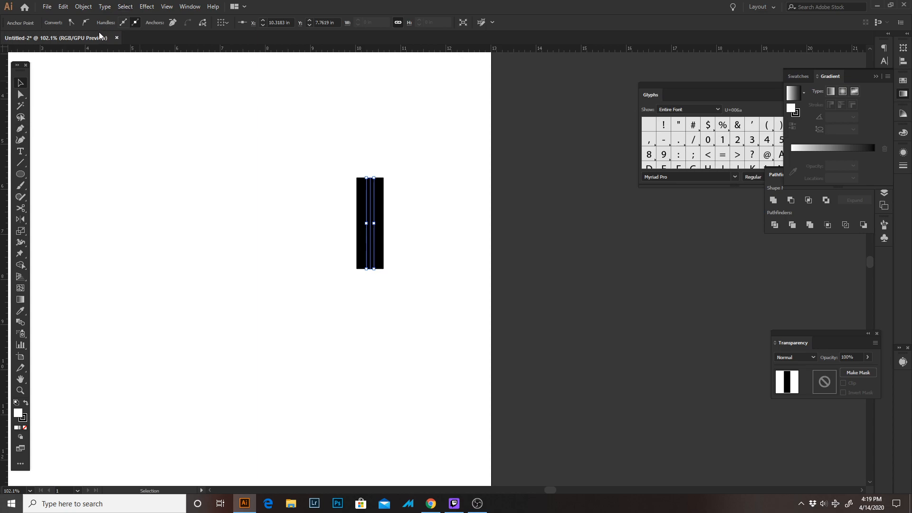
{"action": "left_click", "coordinate": [275, 154]}
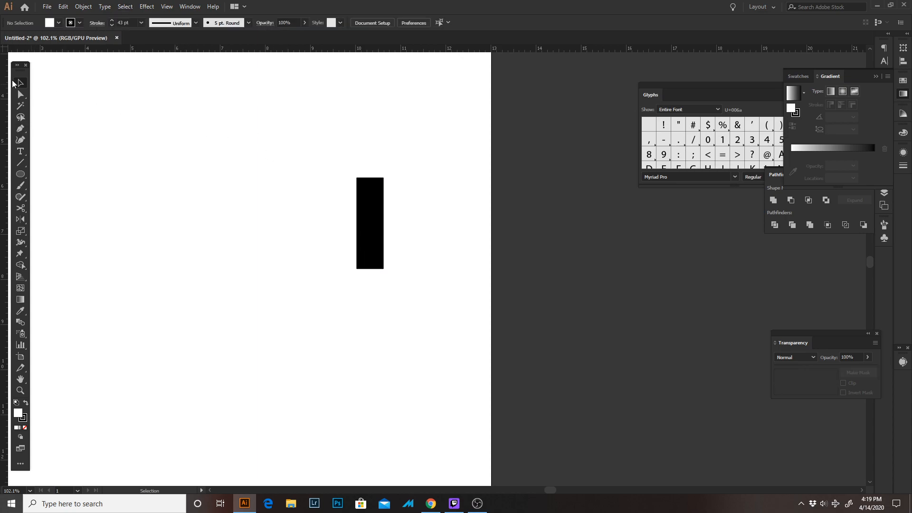
Set the vertical line's stroke weight to 100 pt
{"action": "left_click", "coordinate": [375, 209]}
{"action": "left_click", "coordinate": [140, 22]}
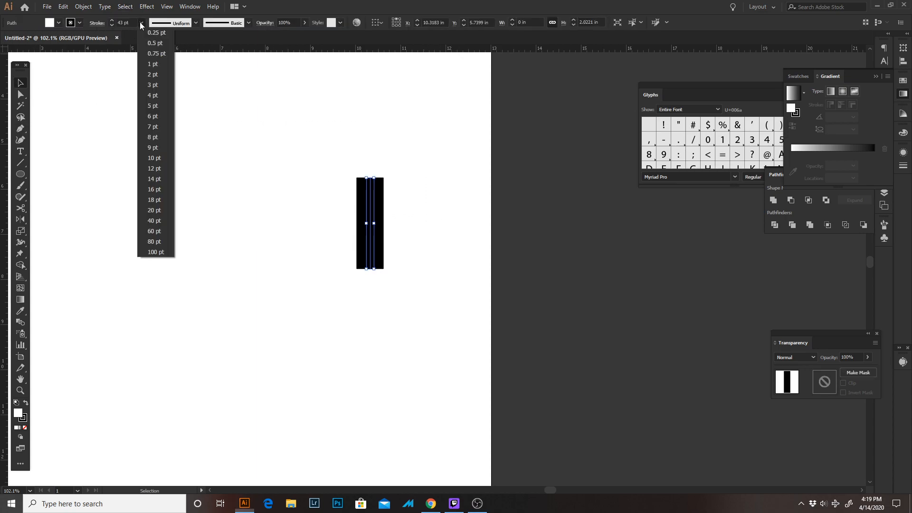
{"action": "left_click", "coordinate": [161, 258]}
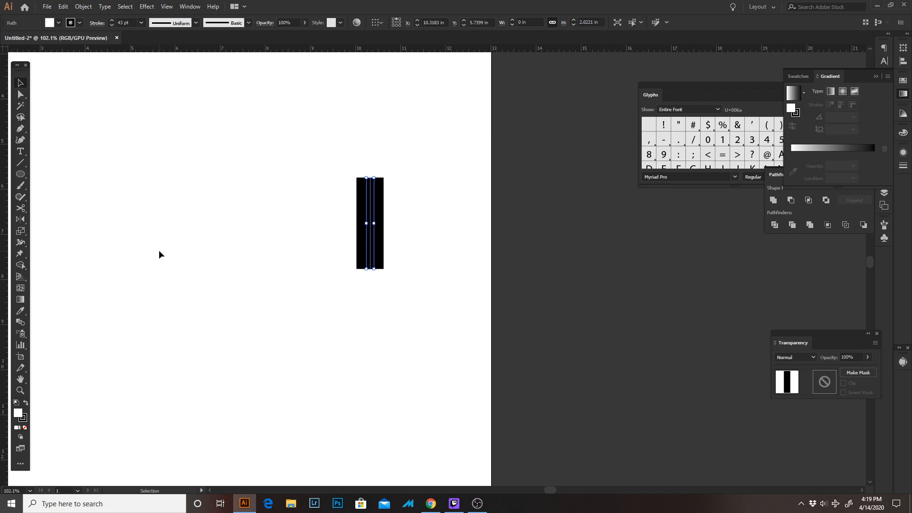
{"action": "triple_click", "coordinate": [127, 22]}
{"action": "type", "text": "1"}
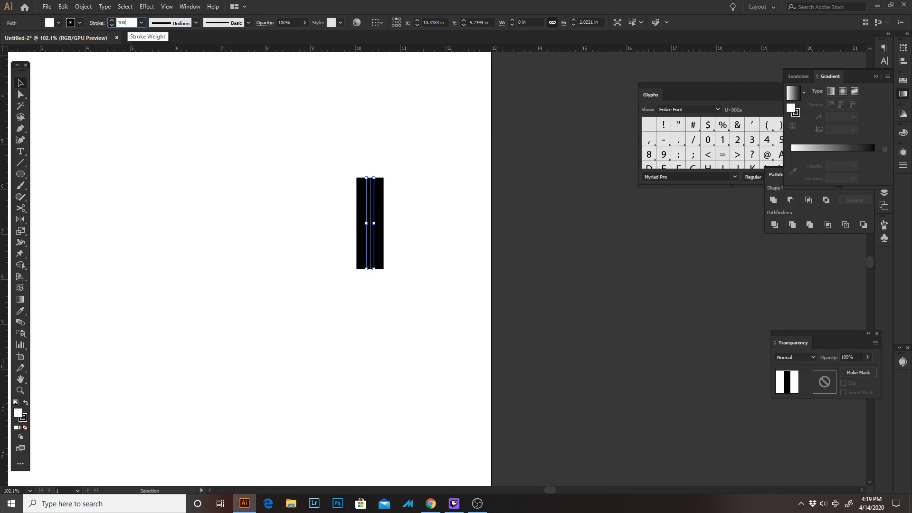
{"action": "type", "text": "00"}
{"action": "key", "text": "Return"}
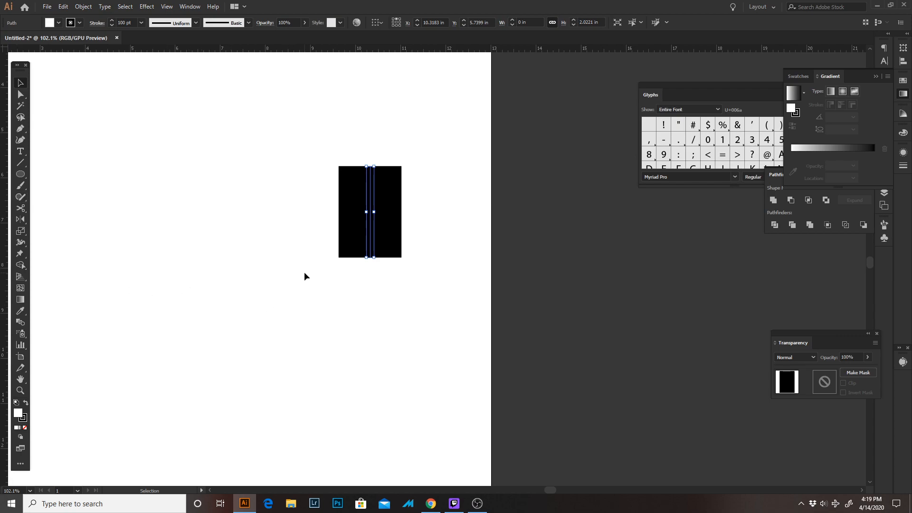
{"action": "left_click", "coordinate": [416, 293]}
Lengthen the vertical bar to about 2.94 in by moving its bottom anchor point straight down
{"action": "key", "text": "z"}
{"action": "left_click_drag", "start_coordinate": [383, 254], "coordinate": [320, 244]}
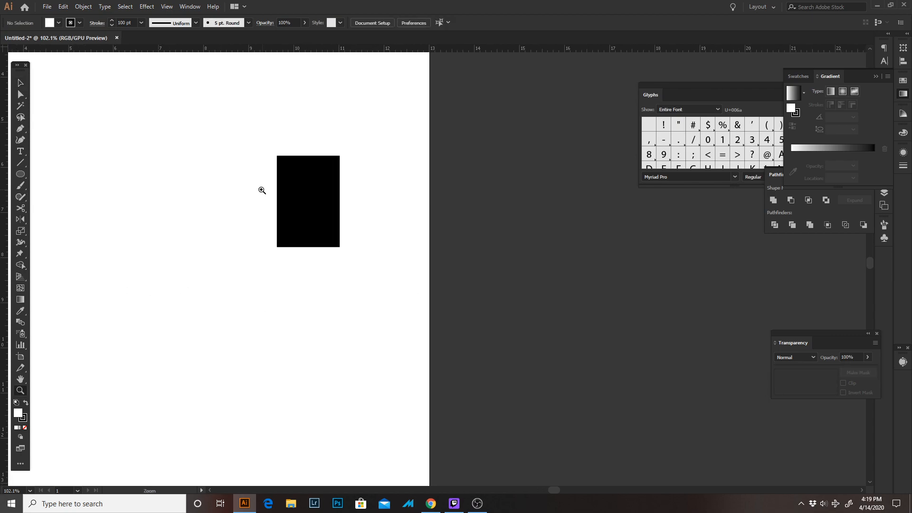
{"action": "left_click_drag", "start_coordinate": [297, 208], "coordinate": [354, 222]}
{"action": "key", "text": "v"}
{"action": "left_click", "coordinate": [316, 220]}
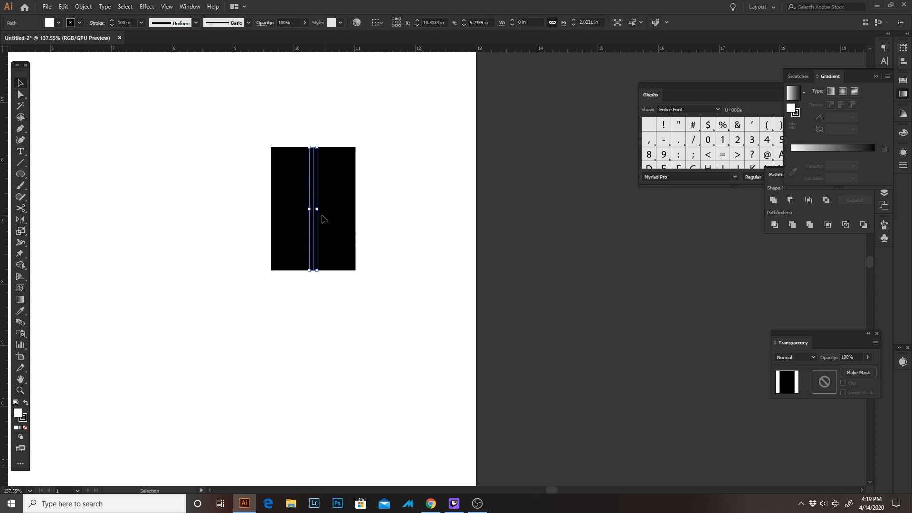
{"action": "left_click_drag", "start_coordinate": [334, 248], "coordinate": [368, 248]}
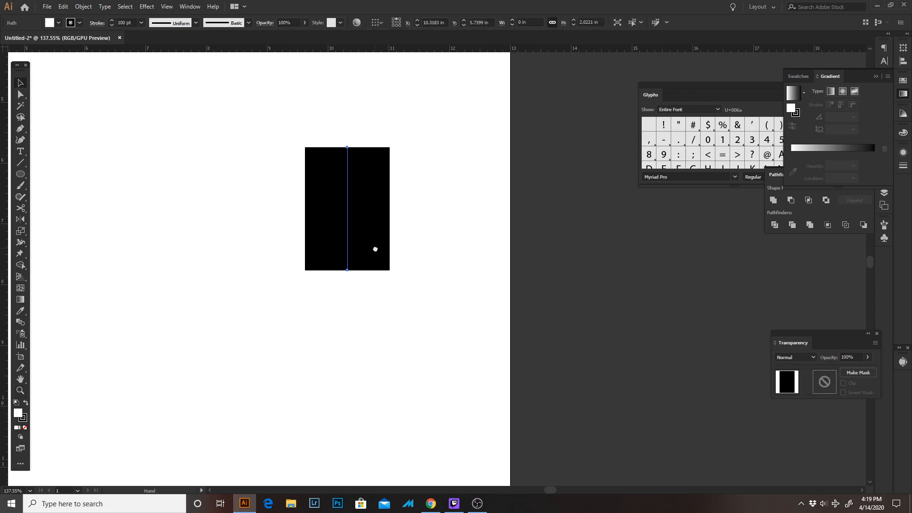
{"action": "left_click_drag", "start_coordinate": [321, 367], "coordinate": [321, 368]}
{"action": "key", "text": "a"}
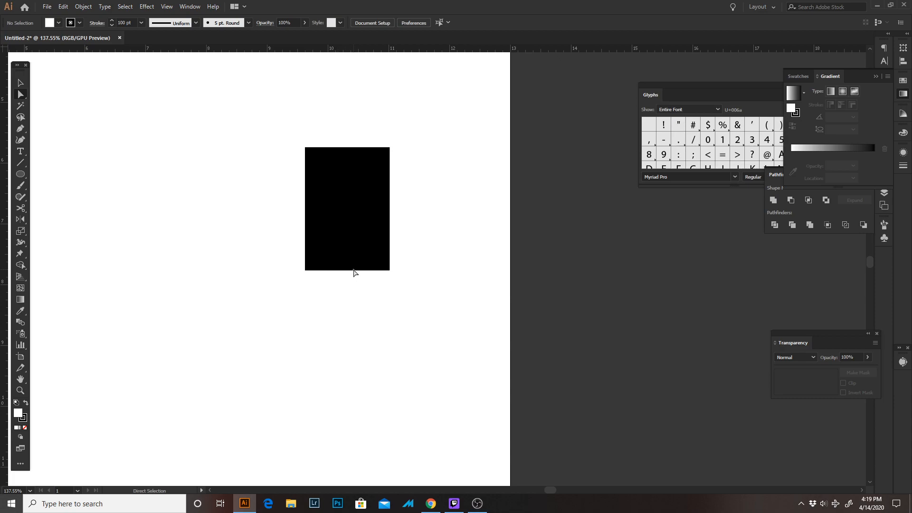
{"action": "left_click", "coordinate": [347, 270]}
{"action": "left_click_drag", "start_coordinate": [347, 271], "coordinate": [350, 326]}
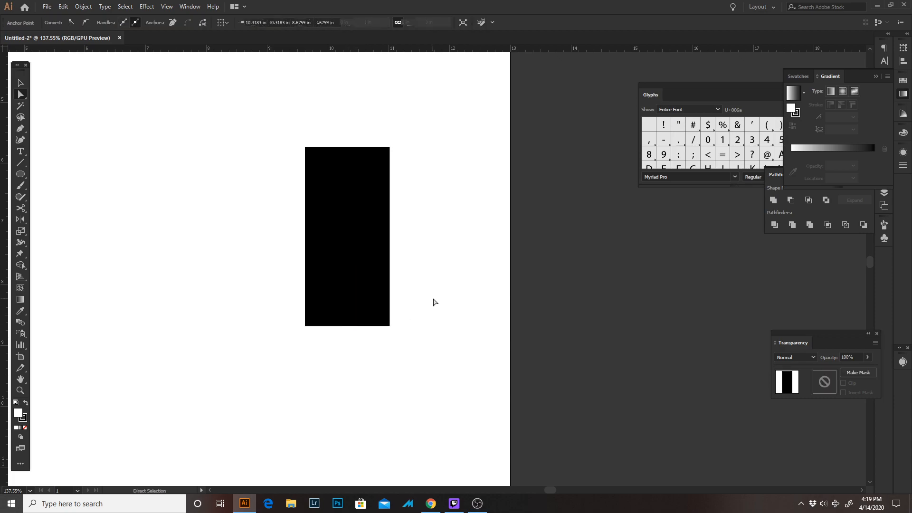
{"action": "left_click", "coordinate": [433, 302]}
{"action": "key", "text": "z"}
{"action": "left_click_drag", "start_coordinate": [434, 302], "coordinate": [341, 158]}
{"action": "left_click_drag", "start_coordinate": [388, 263], "coordinate": [401, 235]}
{"action": "key", "text": "v"}
{"action": "left_click", "coordinate": [460, 231]}
{"action": "key", "text": "p"}
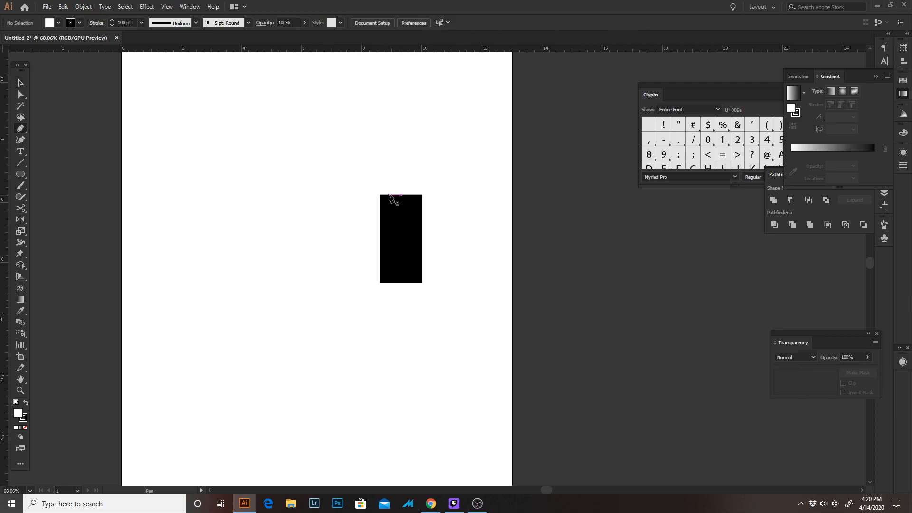
{"action": "left_click", "coordinate": [342, 194]}
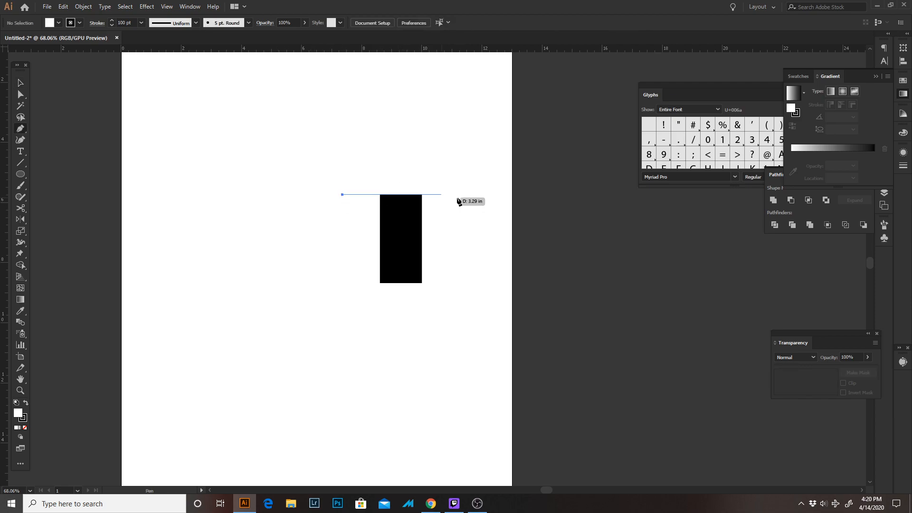
{"action": "left_click", "coordinate": [467, 194]}
{"action": "key", "text": "ctrl+z"}
{"action": "key", "text": "ctrl+z"}
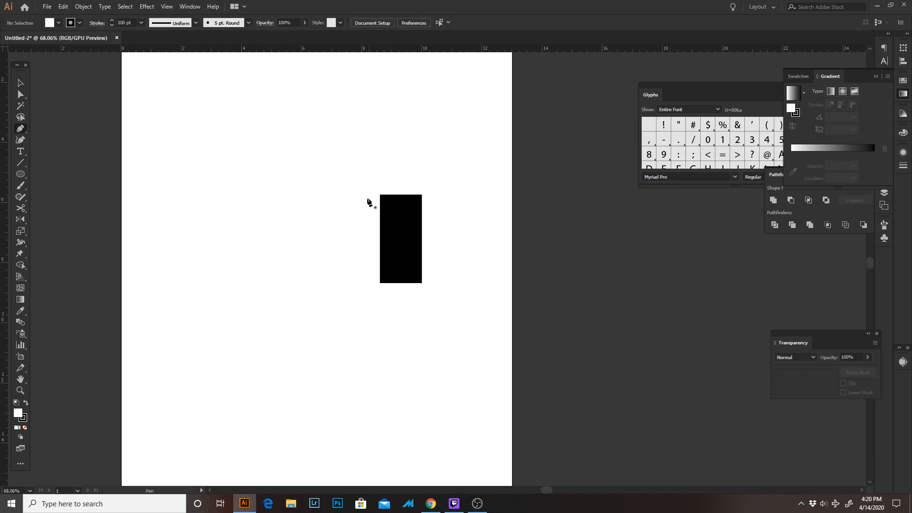
Draw a horizontal line about 2.69 in long across the vertical bar's top end with the Pen tool
{"action": "left_click", "coordinate": [363, 195]}
{"action": "left_click", "coordinate": [444, 195]}
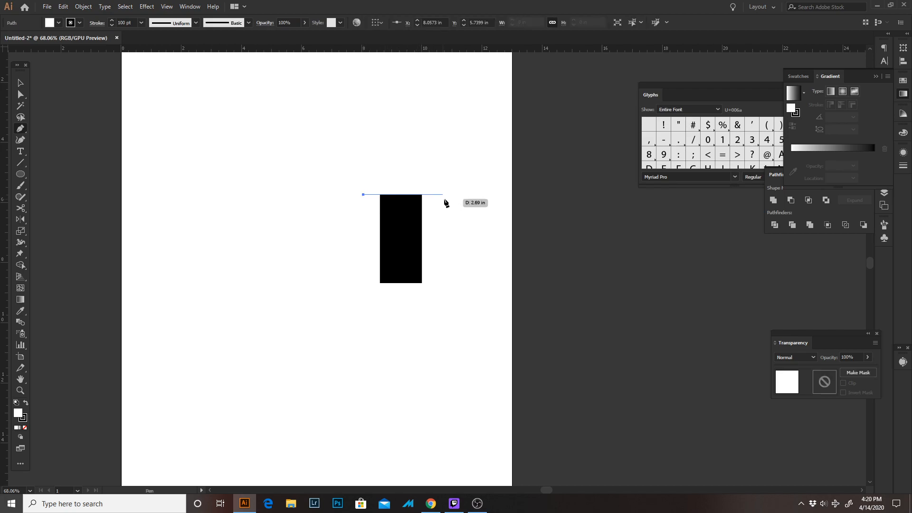
{"action": "key", "text": "v"}
{"action": "key", "text": "Tab"}
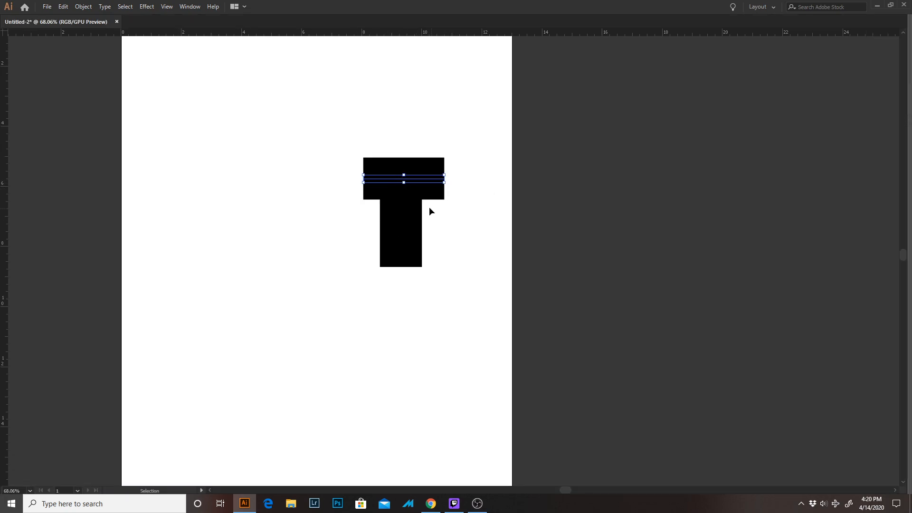
{"action": "key", "text": "Tab"}
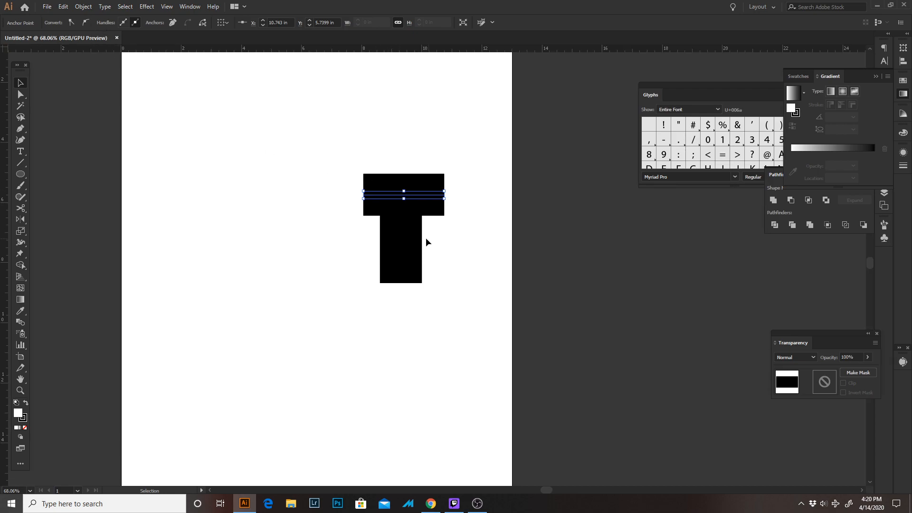
{"action": "key", "text": "ctrl+shift+a"}
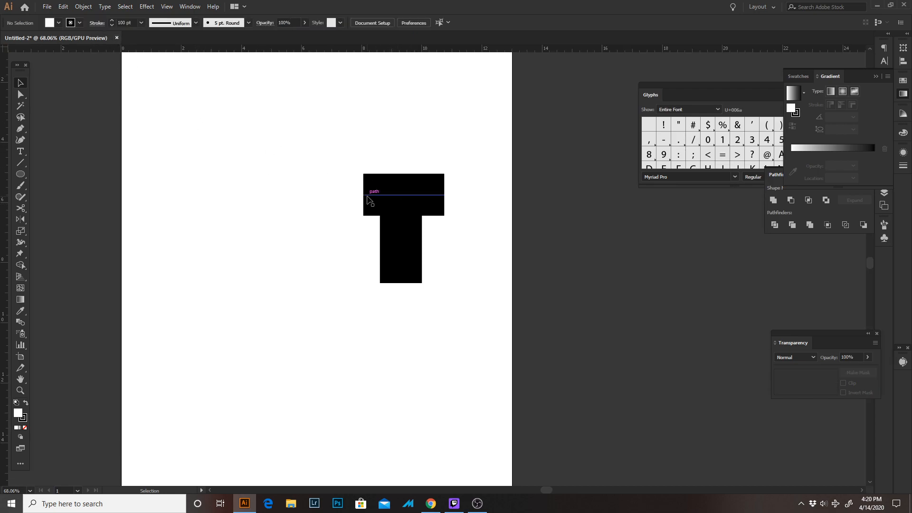
Set the horizontal bar's stroke weight to 80 pt
{"action": "left_click", "coordinate": [129, 21]}
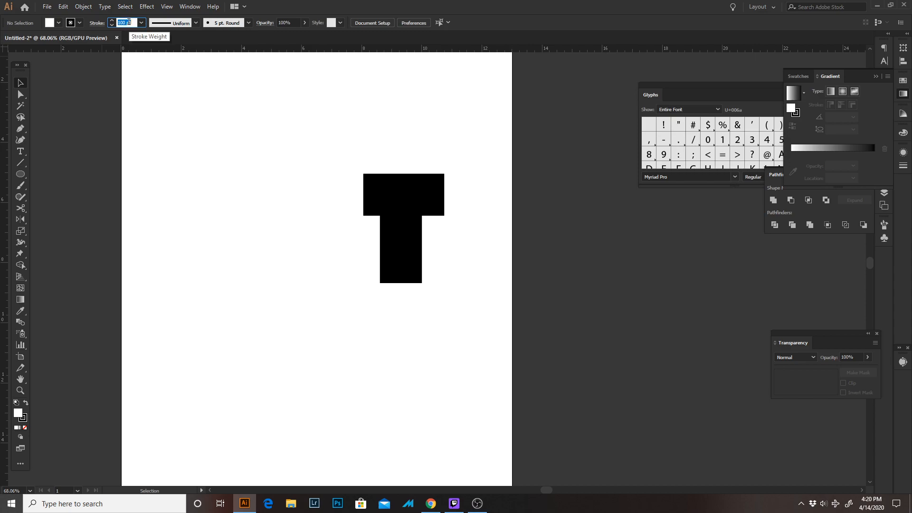
{"action": "type", "text": "80"}
{"action": "key", "text": "Return"}
{"action": "left_click", "coordinate": [417, 194]}
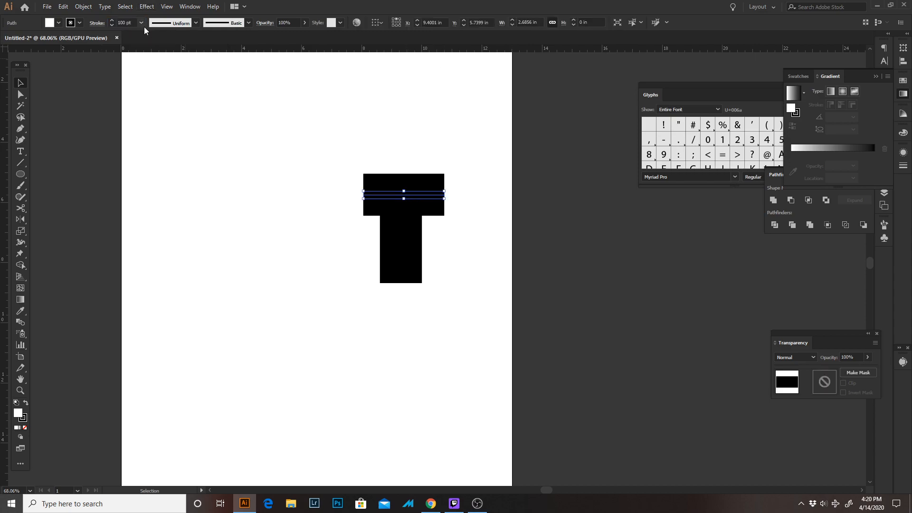
{"action": "left_click", "coordinate": [128, 21]}
{"action": "type", "text": "80"}
{"action": "key", "text": "Return"}
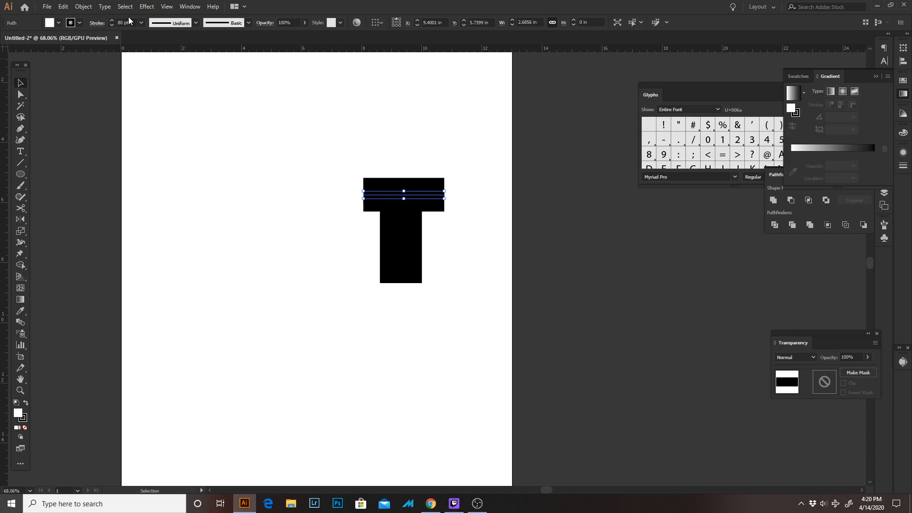
Align the two bars of the T on their horizontal centres, using Align to Selection
{"action": "left_click", "coordinate": [483, 243]}
{"action": "left_click_drag", "start_coordinate": [341, 116], "coordinate": [446, 284]}
{"action": "left_click_drag", "start_coordinate": [333, 148], "coordinate": [465, 313]}
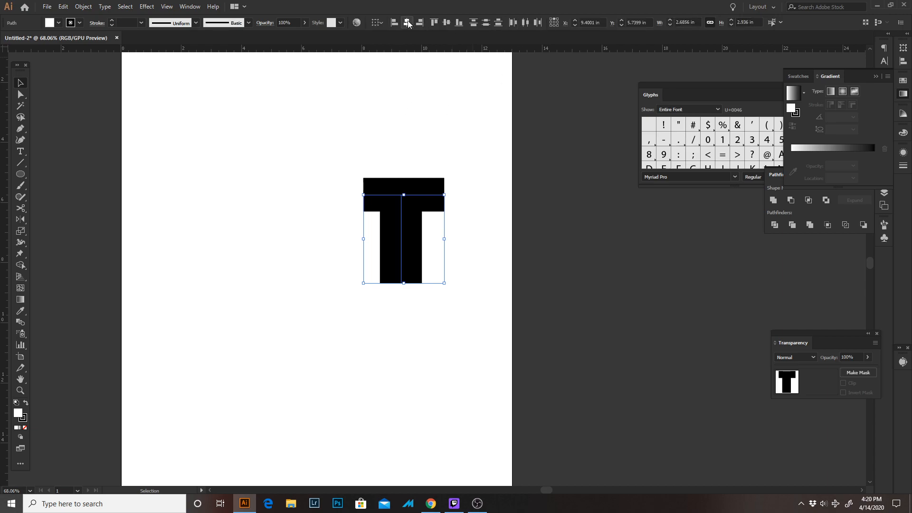
{"action": "left_click", "coordinate": [407, 22]}
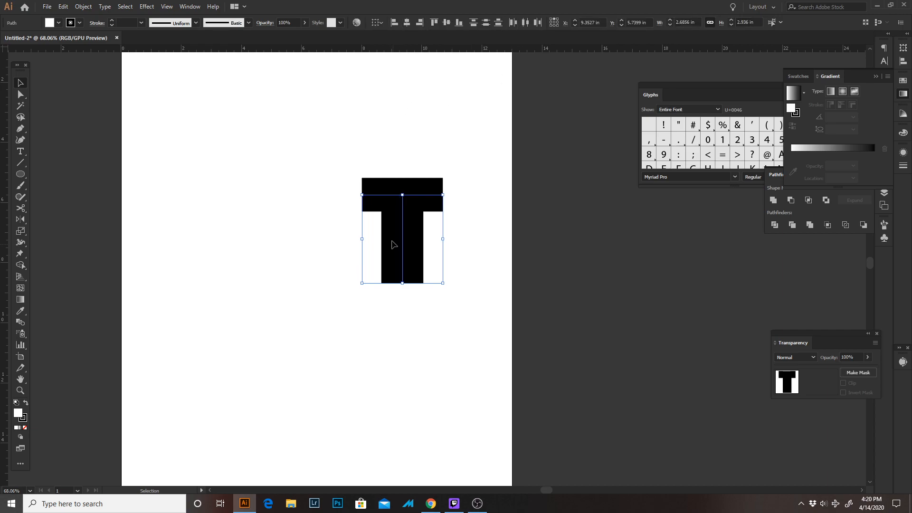
{"action": "key", "text": "space"}
{"action": "left_click_drag", "start_coordinate": [432, 175], "coordinate": [419, 174]}
{"action": "left_click_drag", "start_coordinate": [361, 147], "coordinate": [439, 289]}
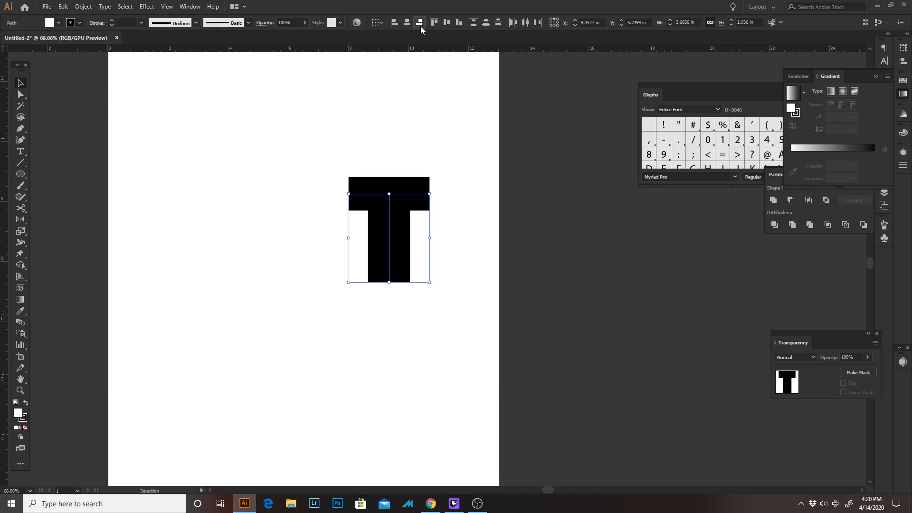
{"action": "left_click", "coordinate": [378, 22]}
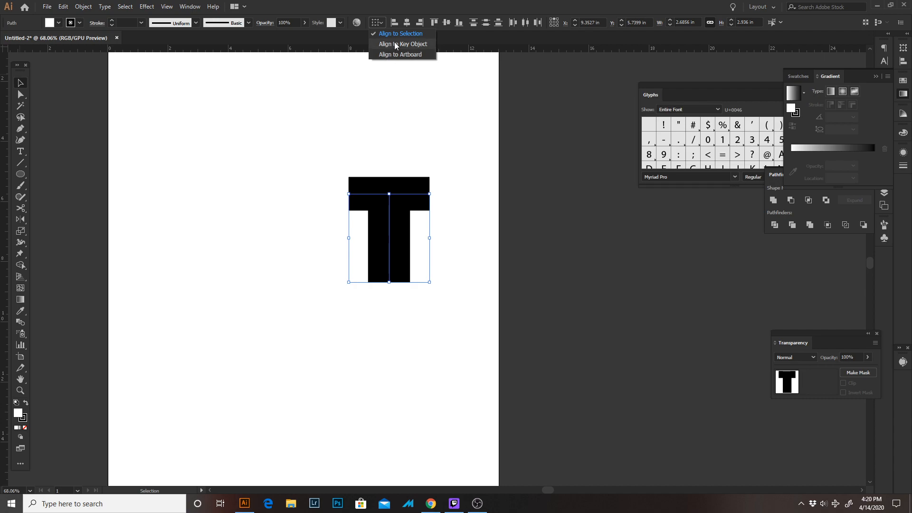
{"action": "left_click", "coordinate": [389, 34]}
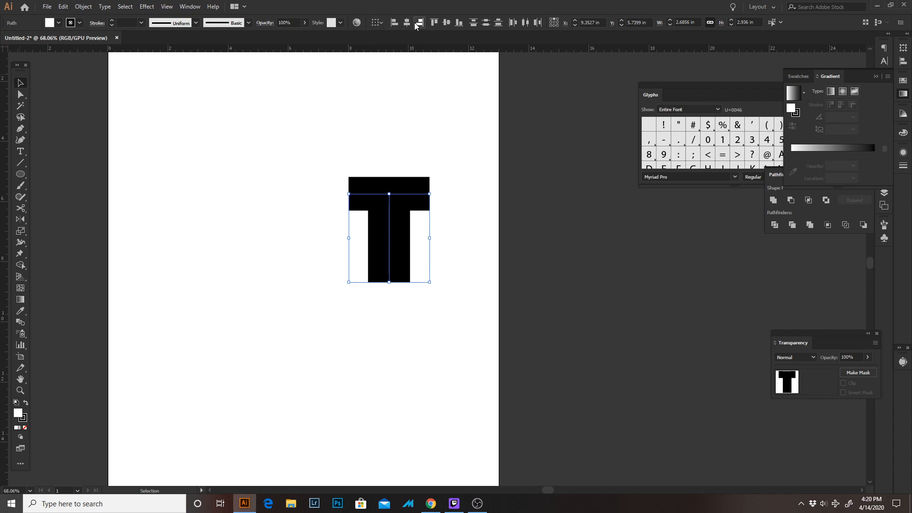
{"action": "left_click", "coordinate": [427, 115]}
Increase the vertical bar's stroke weight to 108 pt
{"action": "left_click_drag", "start_coordinate": [424, 302], "coordinate": [359, 300]}
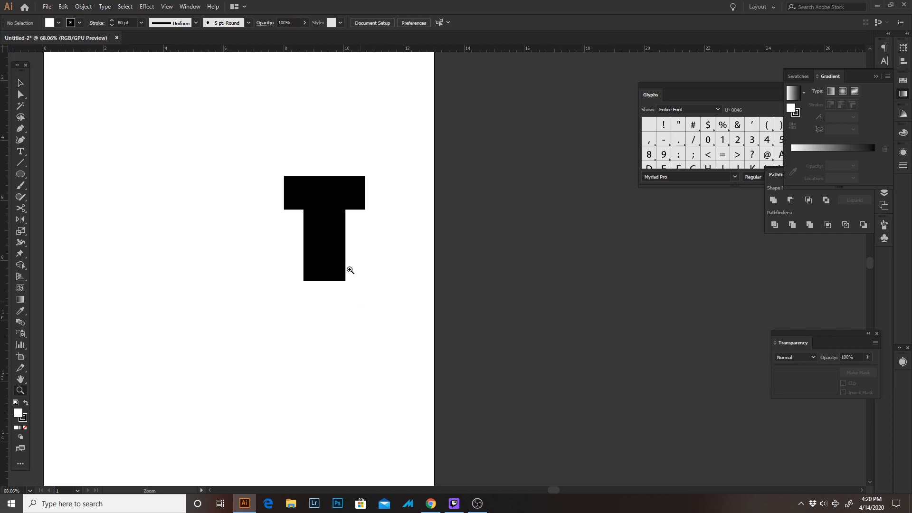
{"action": "left_click_drag", "start_coordinate": [346, 268], "coordinate": [279, 257]}
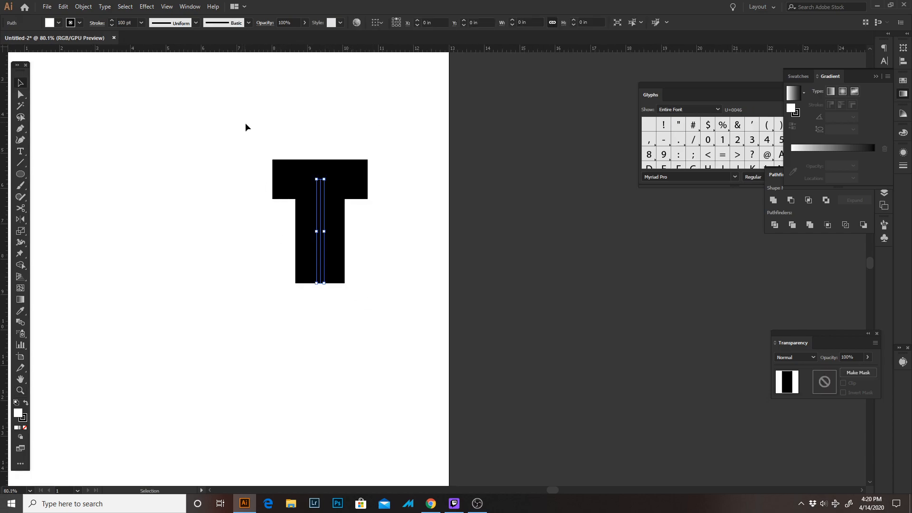
{"action": "left_click", "coordinate": [112, 21]}
{"action": "left_click", "coordinate": [112, 20]}
{"action": "left_click", "coordinate": [112, 20]}
{"action": "left_click", "coordinate": [113, 20]}
{"action": "left_click", "coordinate": [111, 20]}
{"action": "left_click", "coordinate": [111, 20]}
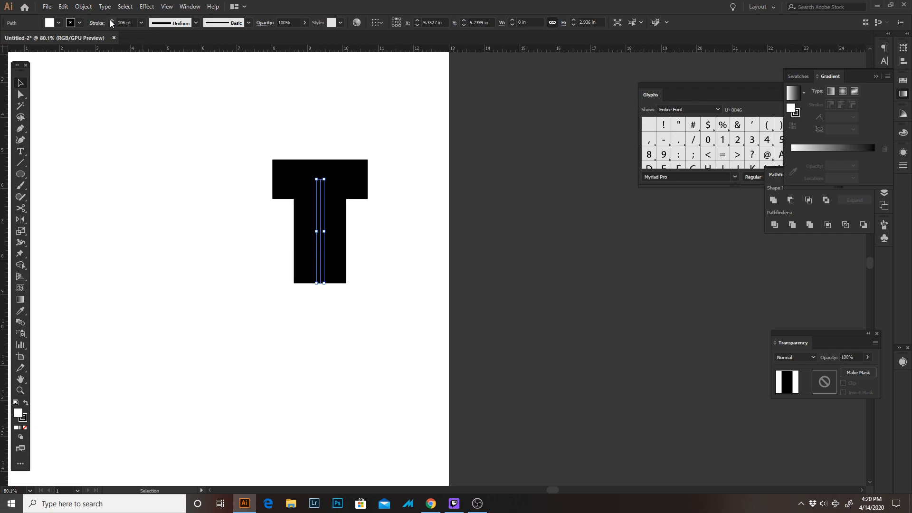
Increase the vertical bar's stroke weight to 115 pt and deselect it
{"action": "left_click", "coordinate": [112, 20]}
{"action": "left_click", "coordinate": [112, 21]}
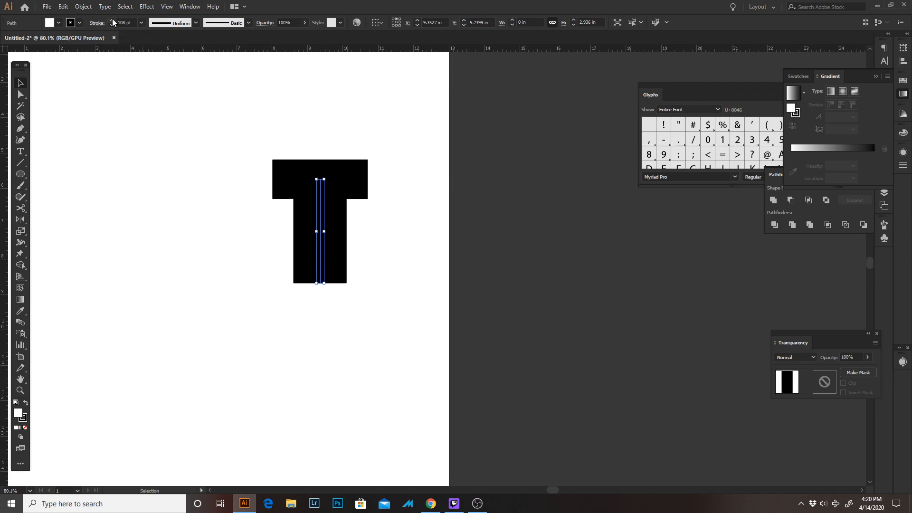
{"action": "left_click", "coordinate": [112, 20]}
{"action": "left_click", "coordinate": [112, 20]}
{"action": "left_click", "coordinate": [112, 20]}
{"action": "left_click", "coordinate": [112, 21]}
{"action": "left_click", "coordinate": [111, 20]}
{"action": "left_click", "coordinate": [111, 21]}
{"action": "left_click", "coordinate": [112, 20]}
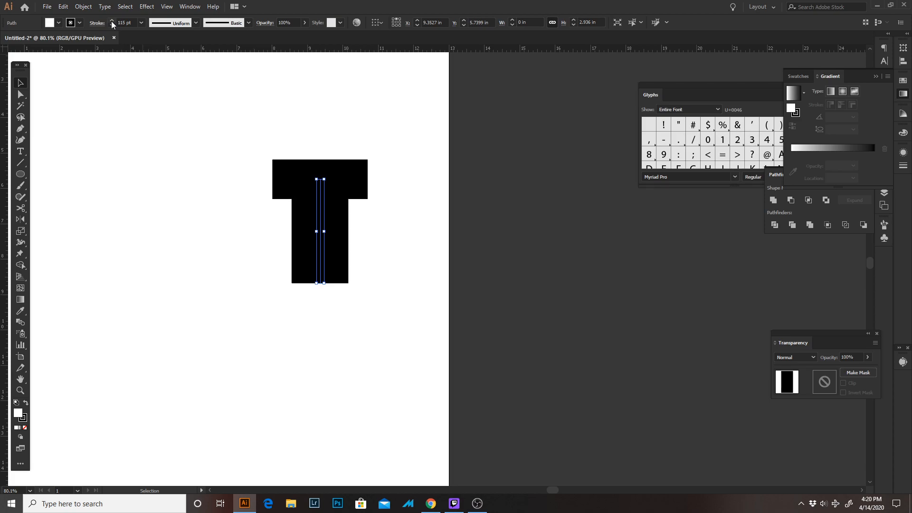
{"action": "left_click", "coordinate": [159, 127]}
Draw a vertical line about 3.11 in long just outside the left end of the T's horizontal bar with the Pen tool
{"action": "left_click_drag", "start_coordinate": [300, 257], "coordinate": [351, 255]}
{"action": "key", "text": "p"}
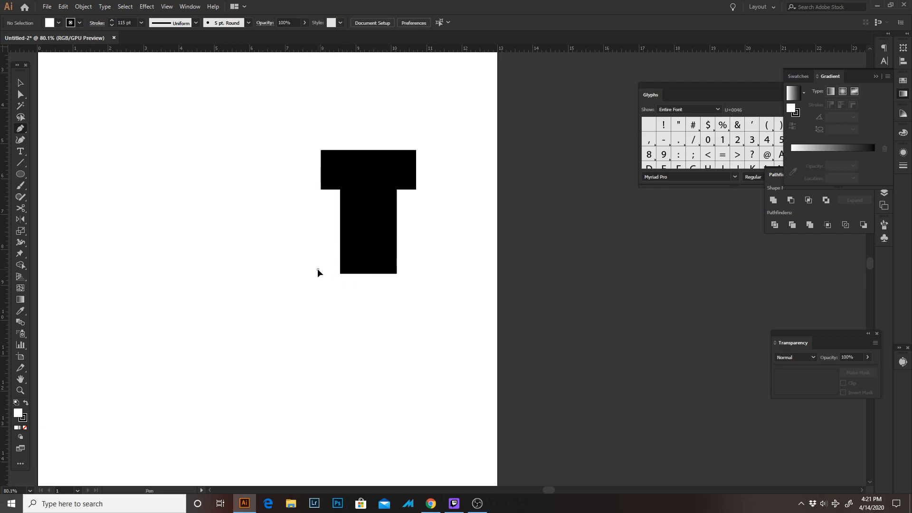
{"action": "left_click", "coordinate": [317, 269]}
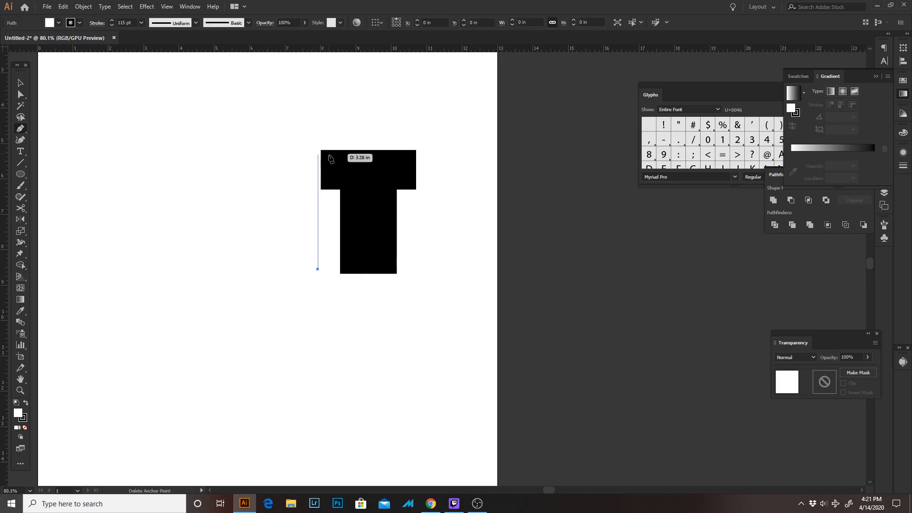
{"action": "left_click", "coordinate": [317, 158]}
{"action": "key", "text": "a"}
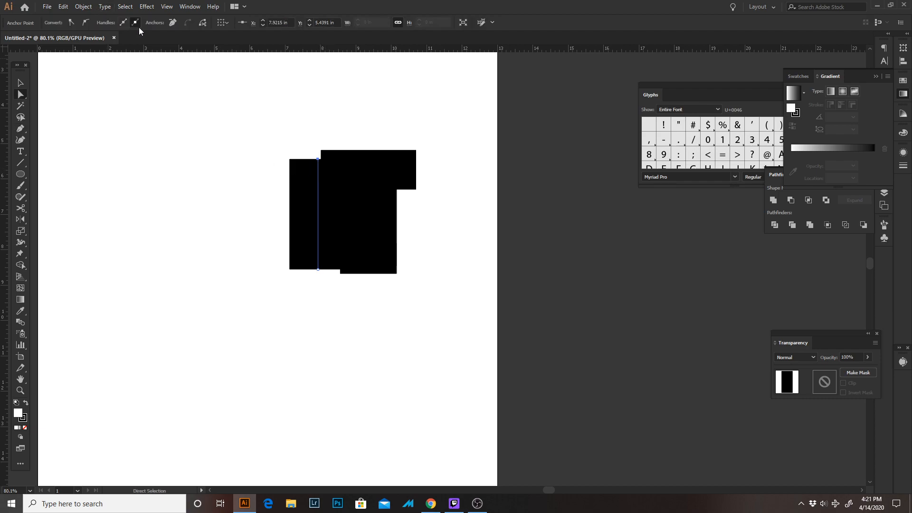
Set the new vertical line's stroke weight to 60 pt
{"action": "key", "text": "v"}
{"action": "key", "text": "Tab"}
{"action": "key", "text": "Tab"}
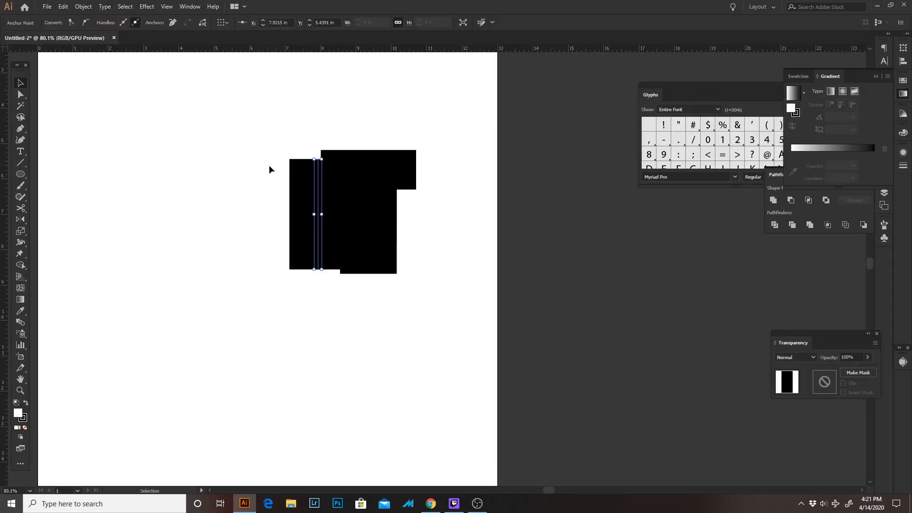
{"action": "left_click", "coordinate": [268, 169]}
{"action": "left_click", "coordinate": [319, 209]}
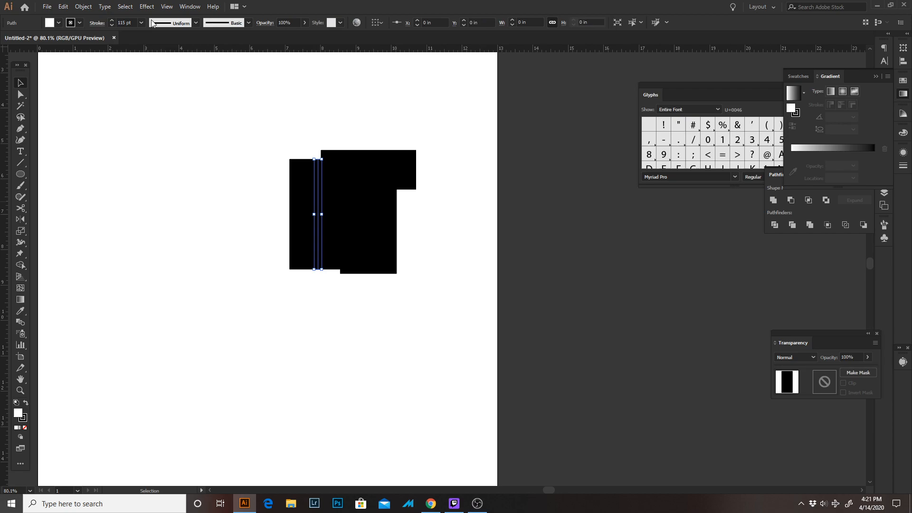
{"action": "left_click", "coordinate": [124, 22]}
{"action": "type", "text": "60"}
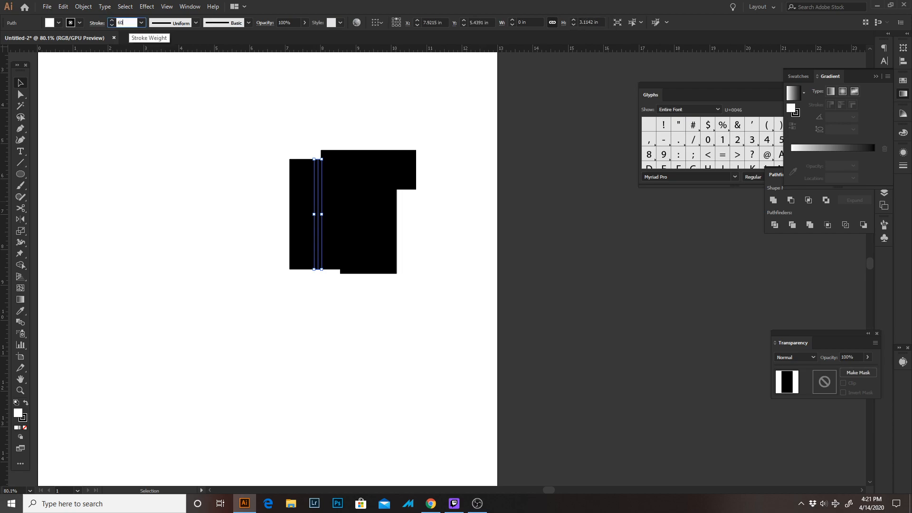
{"action": "key", "text": "Return"}
{"action": "left_click", "coordinate": [467, 234]}
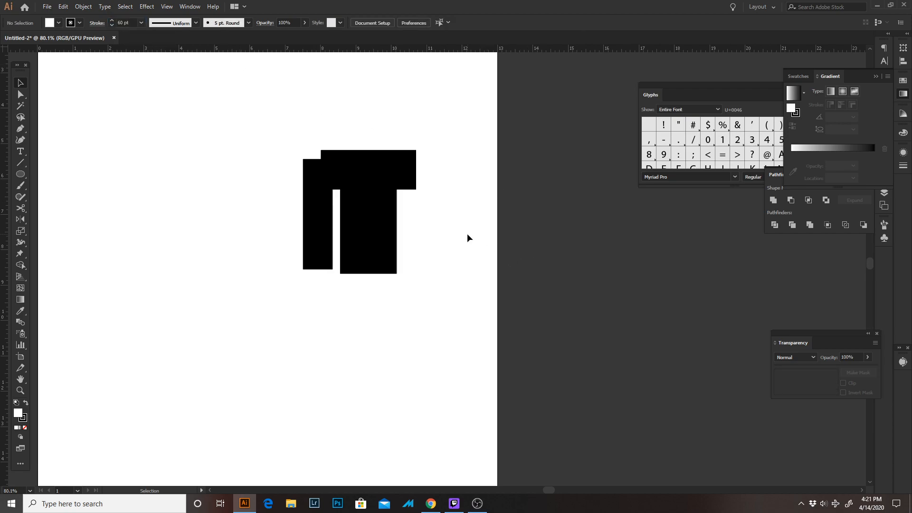
Raise the left strip's upper anchor point level with the top edge of the T's horizontal bar
{"action": "key", "text": "z"}
{"action": "left_click_drag", "start_coordinate": [332, 145], "coordinate": [573, 431]}
{"action": "key", "text": "a"}
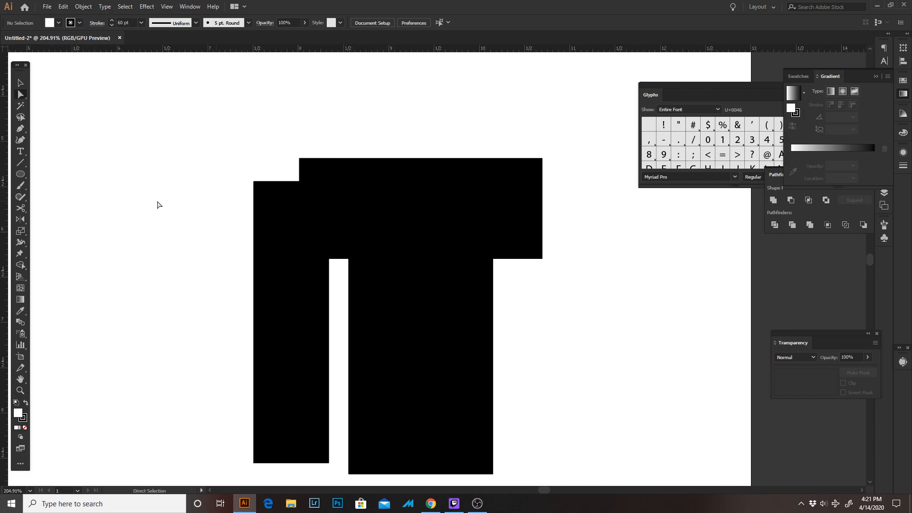
{"action": "left_click", "coordinate": [14, 96]}
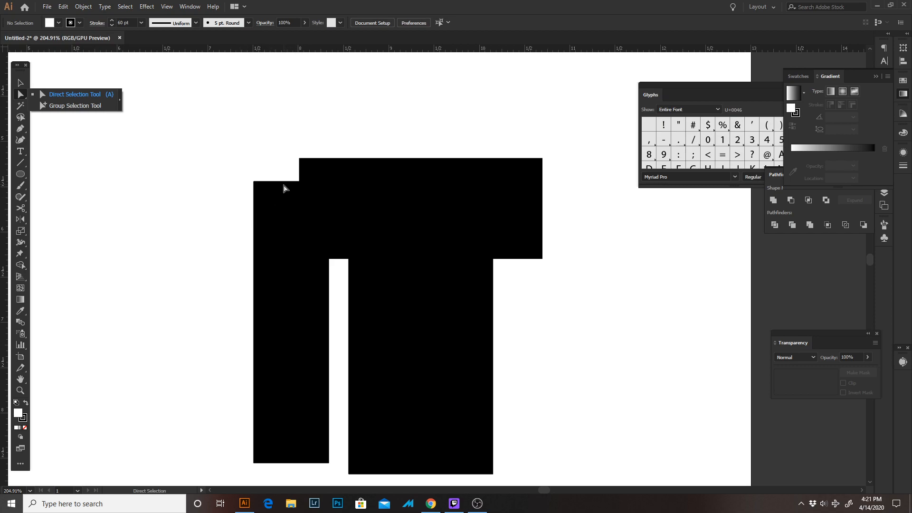
{"action": "left_click", "coordinate": [291, 182]}
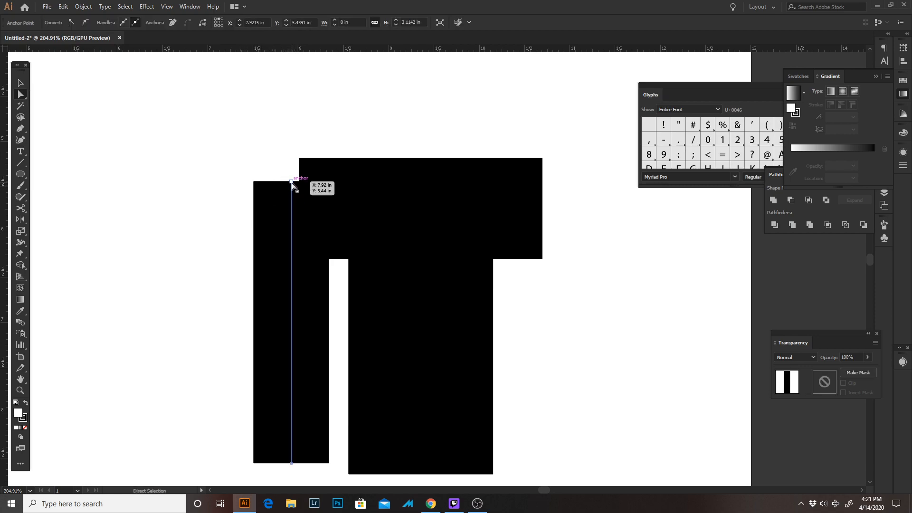
{"action": "left_click_drag", "start_coordinate": [292, 185], "coordinate": [292, 158]}
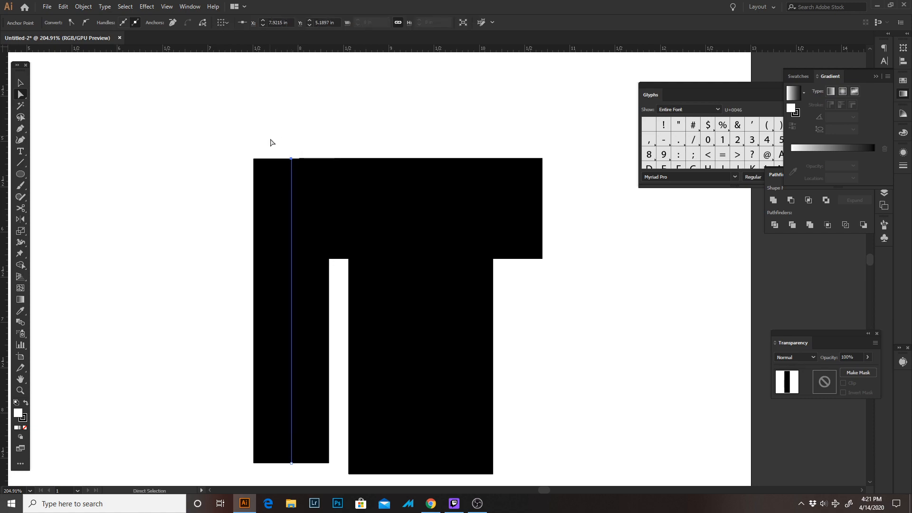
Examine up close how the left strip's top end lines up with the horizontal bar's top edge
{"action": "scroll", "coordinate": [271, 142], "scroll_direction": "up", "scroll_amount": 5}
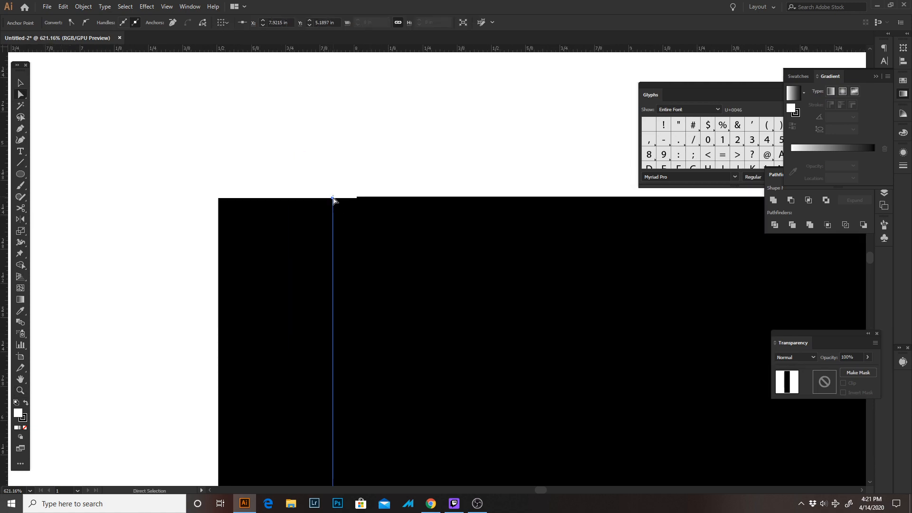
{"action": "left_click_drag", "start_coordinate": [333, 200], "coordinate": [444, 259]}
{"action": "left_click", "coordinate": [187, 169]}
{"action": "key", "text": "z"}
{"action": "left_click_drag", "start_coordinate": [166, 167], "coordinate": [219, 193]}
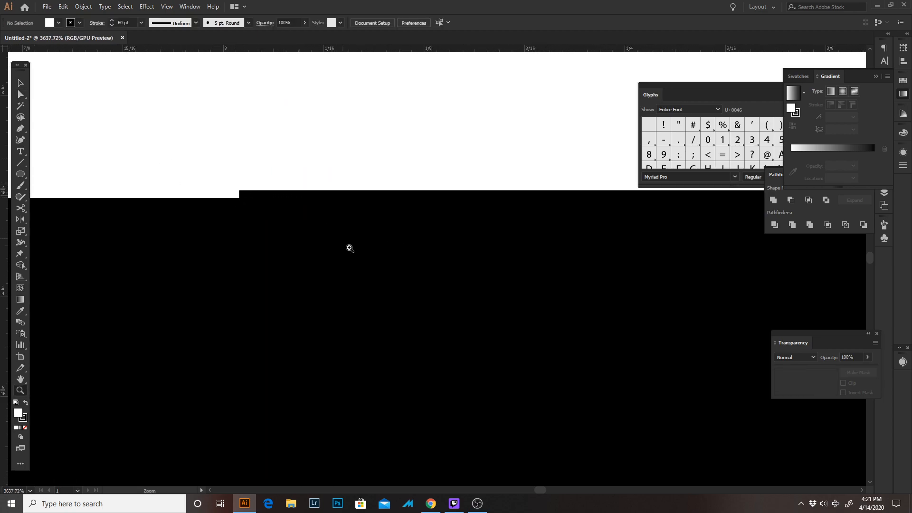
{"action": "left_click_drag", "start_coordinate": [338, 234], "coordinate": [309, 200]}
{"action": "left_click_drag", "start_coordinate": [427, 237], "coordinate": [382, 205]}
{"action": "left_click_drag", "start_coordinate": [453, 227], "coordinate": [441, 217]}
{"action": "left_click_drag", "start_coordinate": [365, 213], "coordinate": [289, 189]}
{"action": "key", "text": "v"}
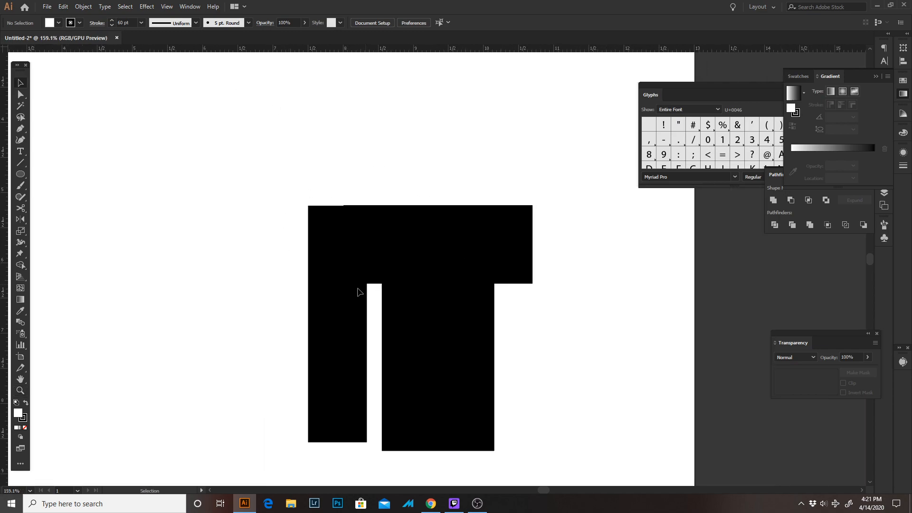
{"action": "left_click_drag", "start_coordinate": [337, 296], "coordinate": [533, 302]}
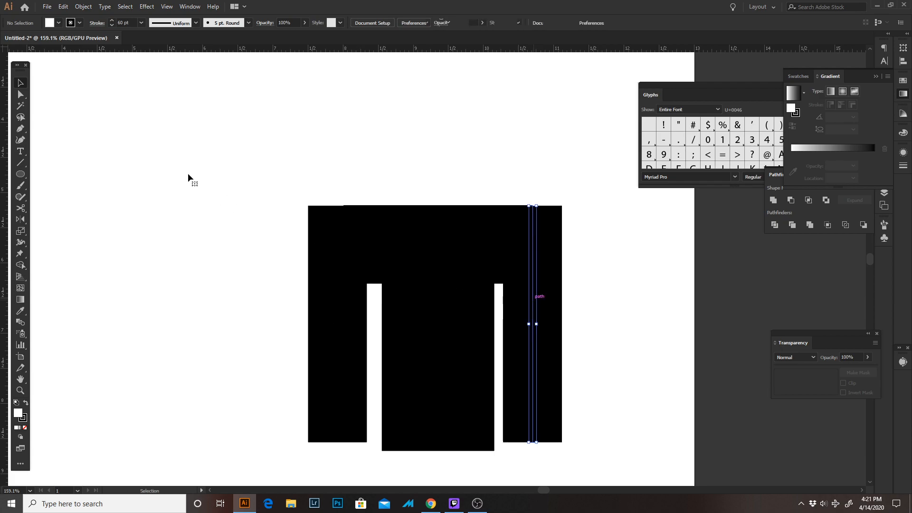
{"action": "key", "text": "ctrl+z"}
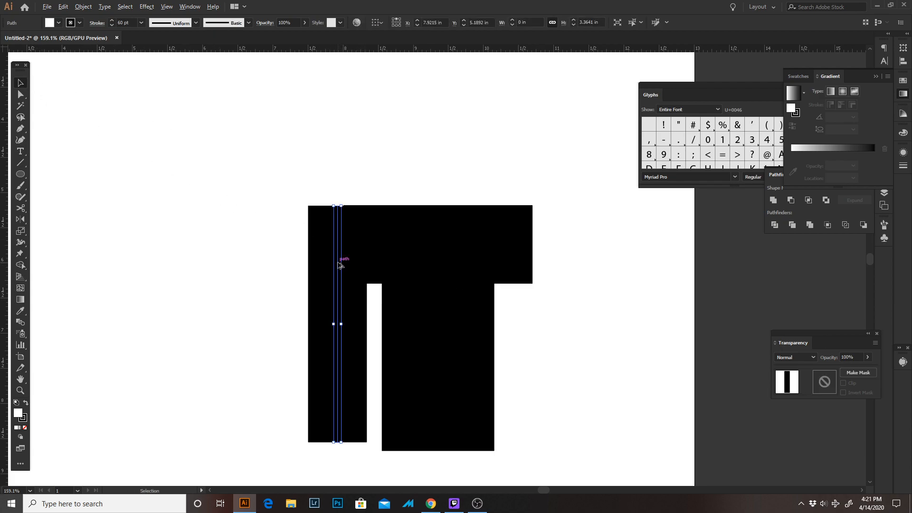
{"action": "key", "text": "ctrl+shift+a"}
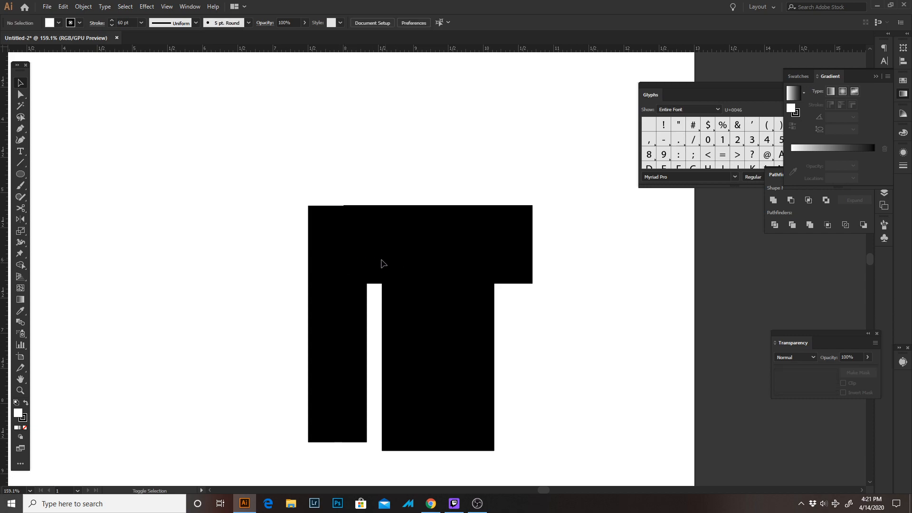
Duplicate the left strip horizontally to the right end of the T's horizontal bar, about 2.77 in away
{"action": "left_click", "coordinate": [337, 270]}
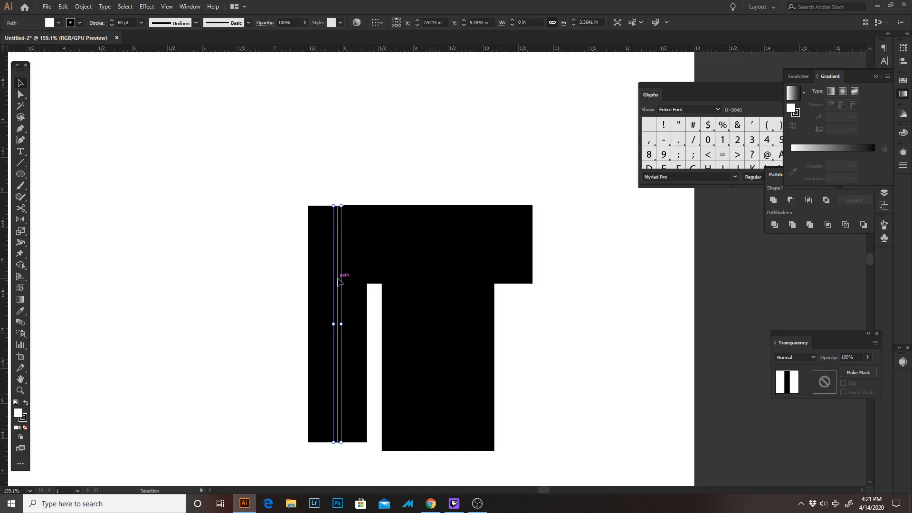
{"action": "left_click_drag", "start_coordinate": [338, 281], "coordinate": [534, 280]}
{"action": "key", "text": "ctrl+shift+a"}
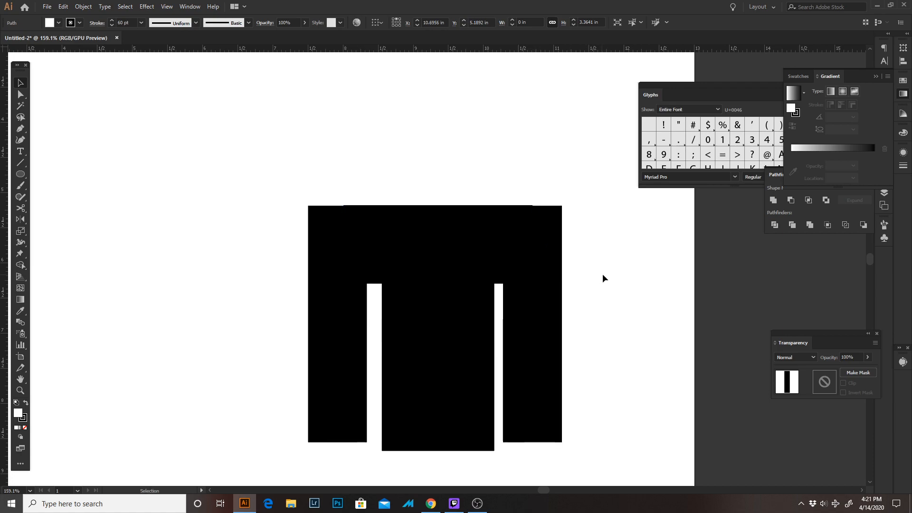
Select the left and right side strips and group them
{"action": "left_click_drag", "start_coordinate": [546, 319], "coordinate": [405, 295]}
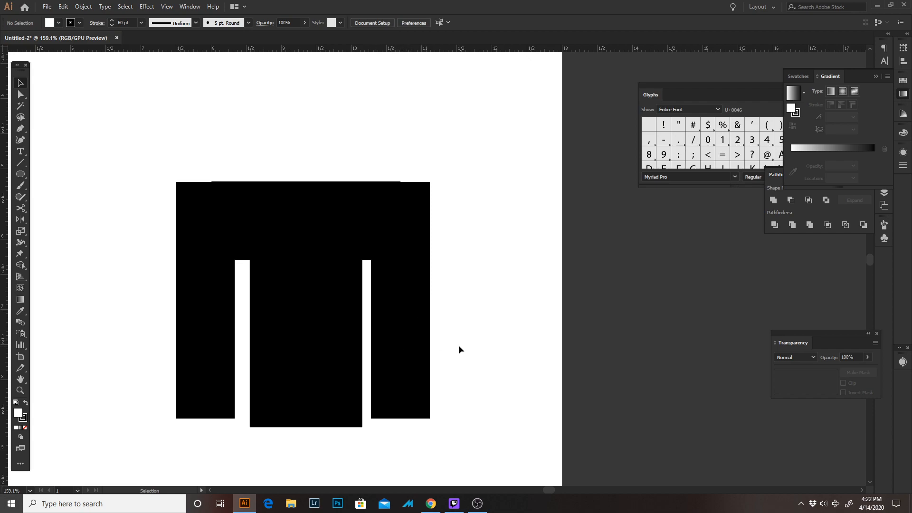
{"action": "left_click_drag", "start_coordinate": [458, 345], "coordinate": [383, 375]}
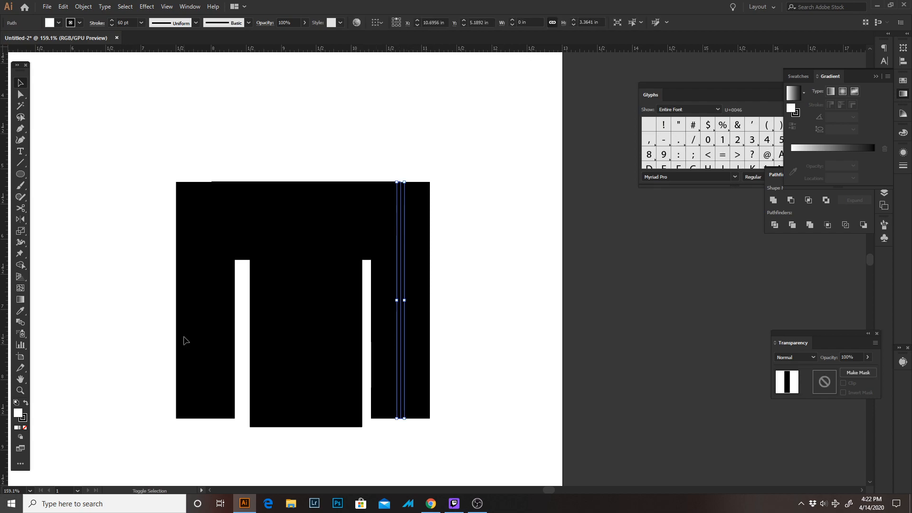
{"action": "left_click_drag", "start_coordinate": [102, 336], "coordinate": [211, 350]}
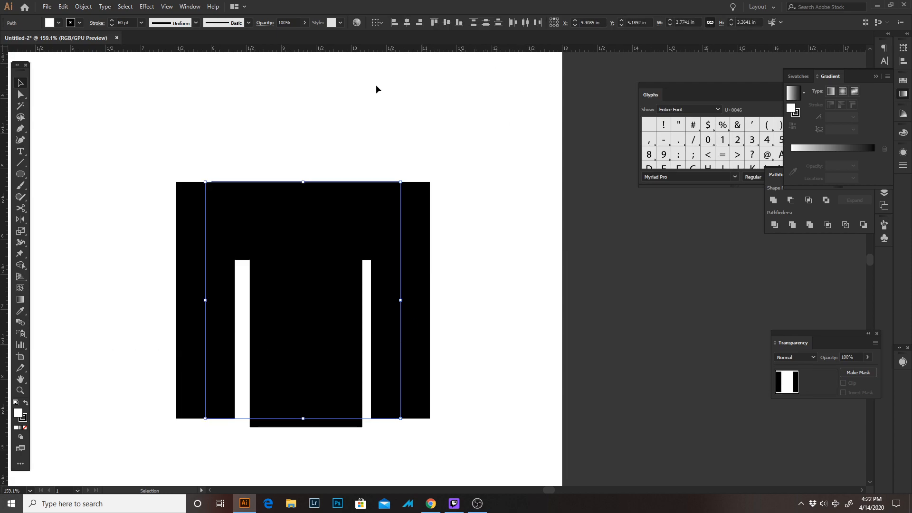
{"action": "left_click", "coordinate": [83, 7]}
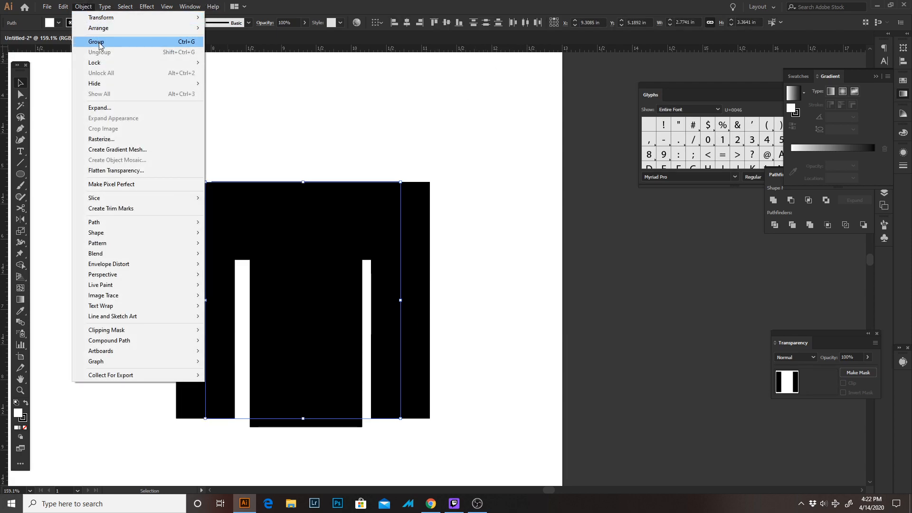
{"action": "left_click", "coordinate": [90, 6]}
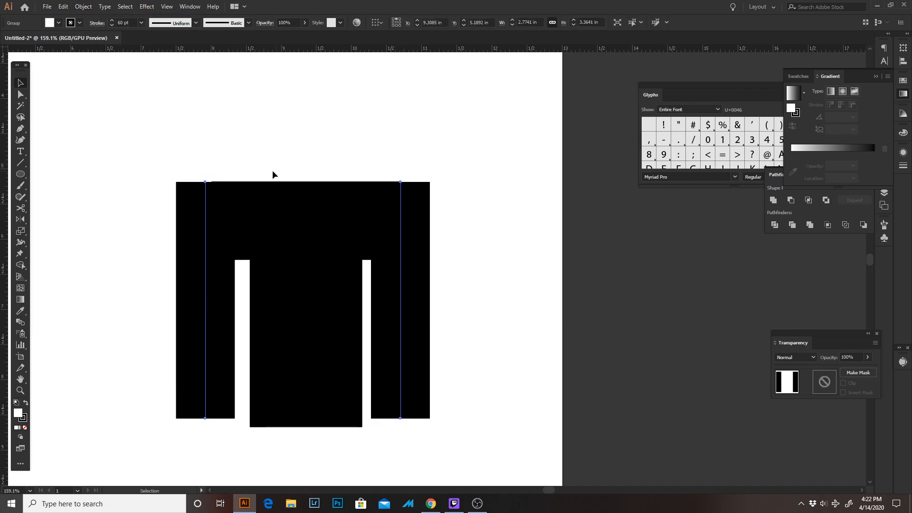
Align the strip group and both bars of the T on their horizontal centres
{"action": "left_click", "coordinate": [101, 124]}
{"action": "left_click_drag", "start_coordinate": [110, 128], "coordinate": [160, 129]}
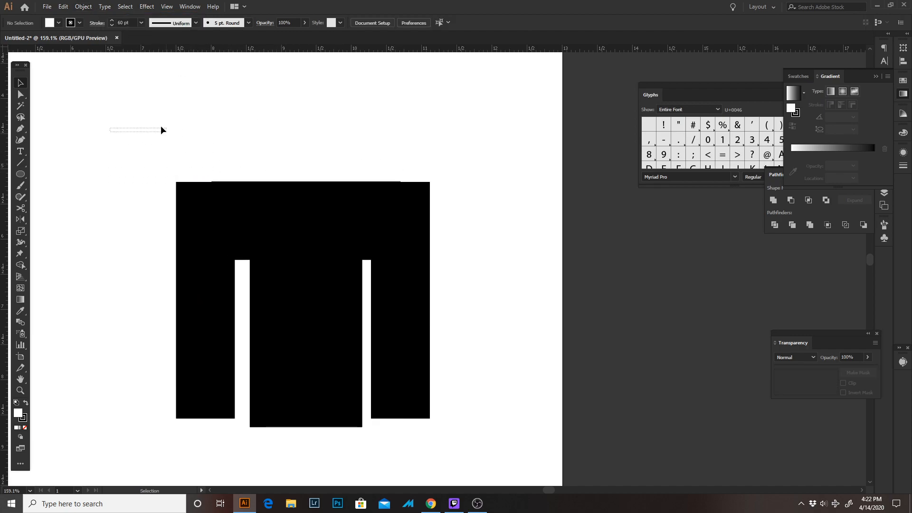
{"action": "left_click", "coordinate": [209, 288]}
{"action": "left_click_drag", "start_coordinate": [117, 124], "coordinate": [482, 336]}
{"action": "left_click", "coordinate": [407, 22]}
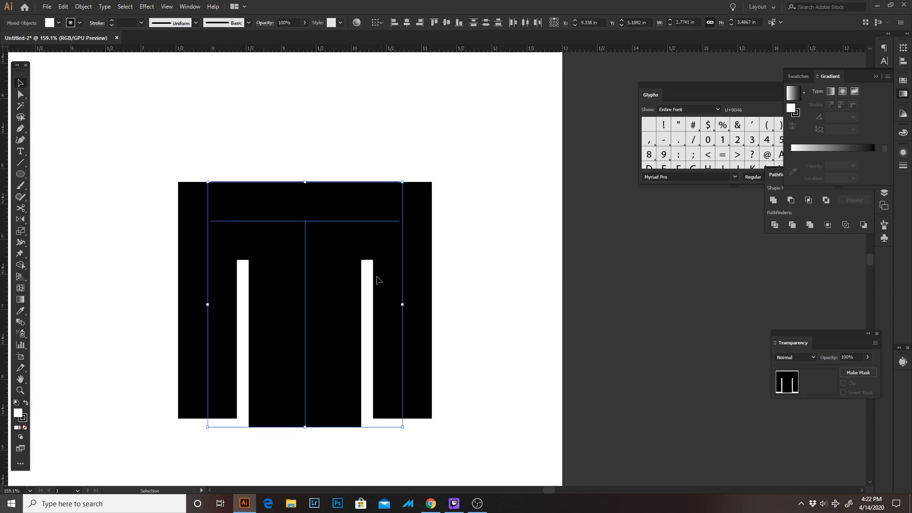
{"action": "left_click", "coordinate": [433, 254]}
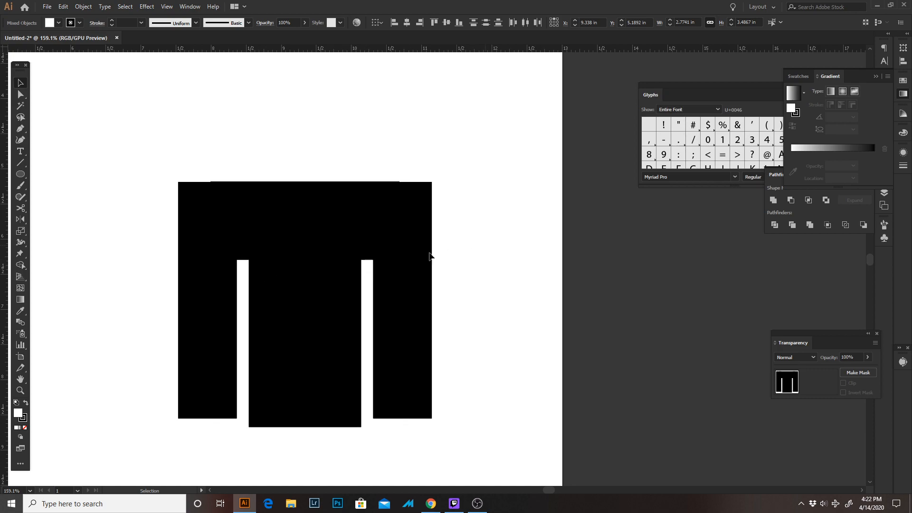
Ungroup the two side strips and deselect them
{"action": "left_click", "coordinate": [399, 273]}
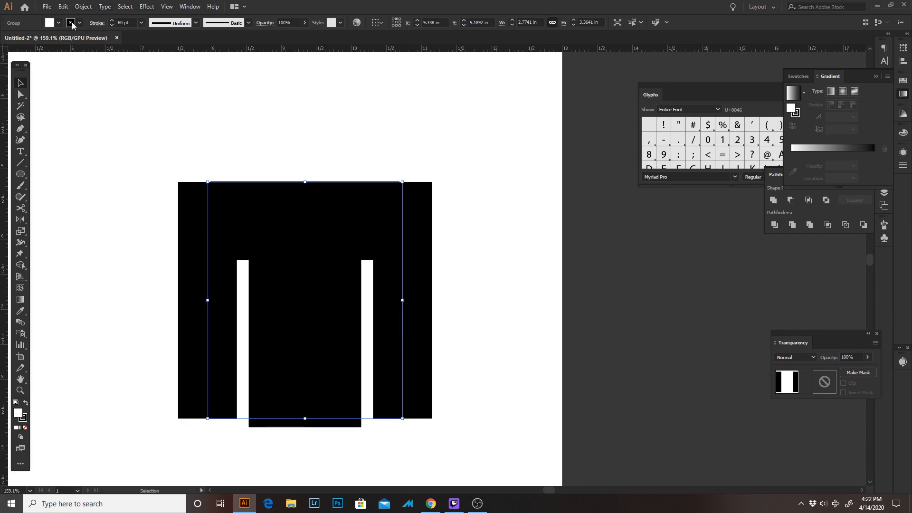
{"action": "left_click", "coordinate": [123, 128]}
{"action": "key", "text": "z"}
{"action": "left_click_drag", "start_coordinate": [213, 210], "coordinate": [188, 212]}
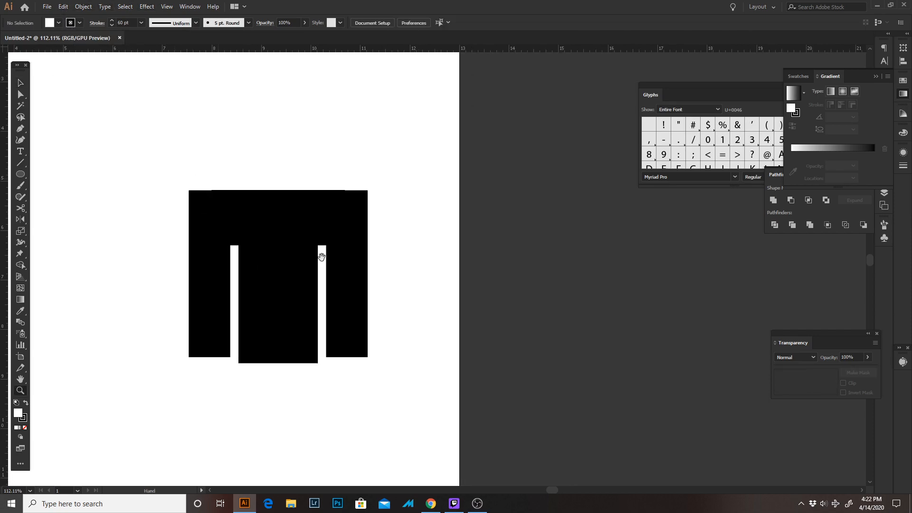
{"action": "left_click_drag", "start_coordinate": [321, 257], "coordinate": [293, 415]}
{"action": "key", "text": "v"}
{"action": "scroll", "coordinate": [334, 408], "scroll_direction": "down", "scroll_amount": 3}
{"action": "mouse_move", "coordinate": [288, 313]}
{"action": "left_mouse_down"}
{"action": "mouse_move", "coordinate": [298, 311]}
{"action": "mouse_move", "coordinate": [295, 322]}
{"action": "left_mouse_up"}
{"action": "key", "text": "space"}
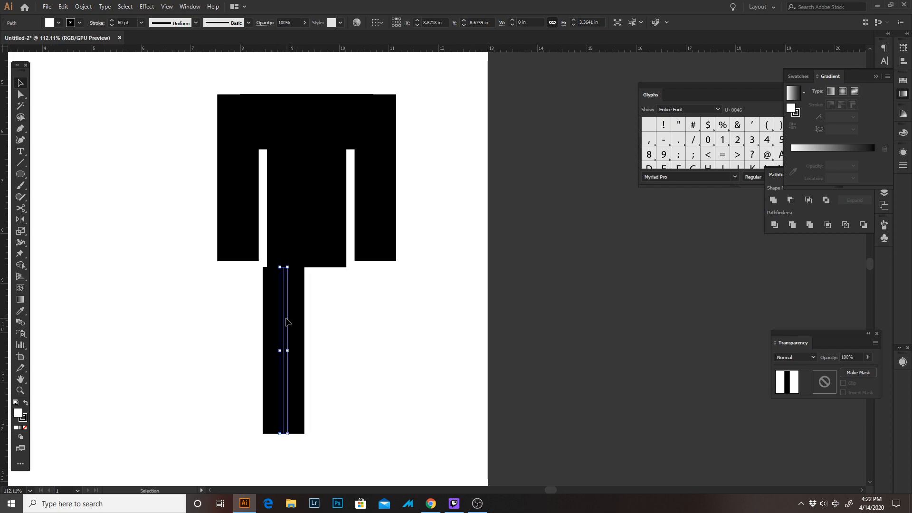
{"action": "key", "text": "ctrl+shift+a"}
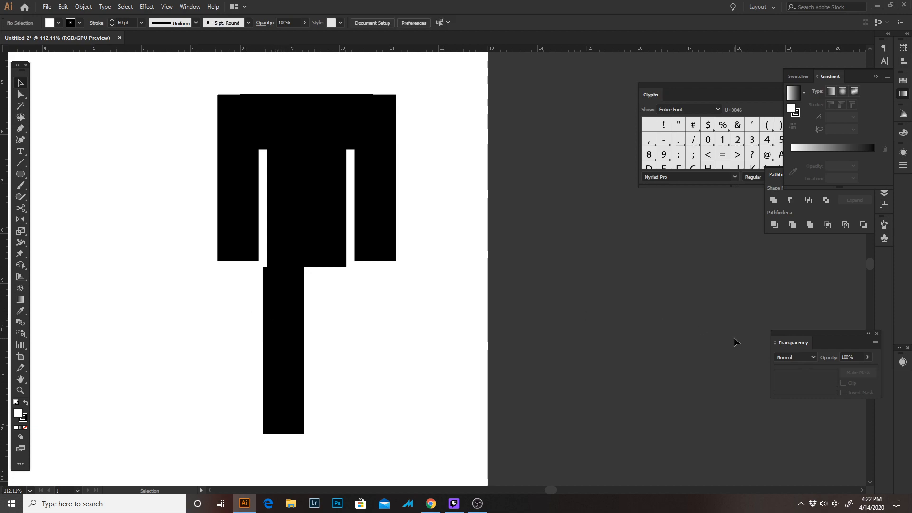
{"action": "left_click_drag", "start_coordinate": [347, 319], "coordinate": [226, 325]}
{"action": "key", "text": "Right"}
{"action": "key", "text": "Right"}
{"action": "key", "text": "Right"}
{"action": "key", "text": "Right"}
{"action": "key", "text": "Right"}
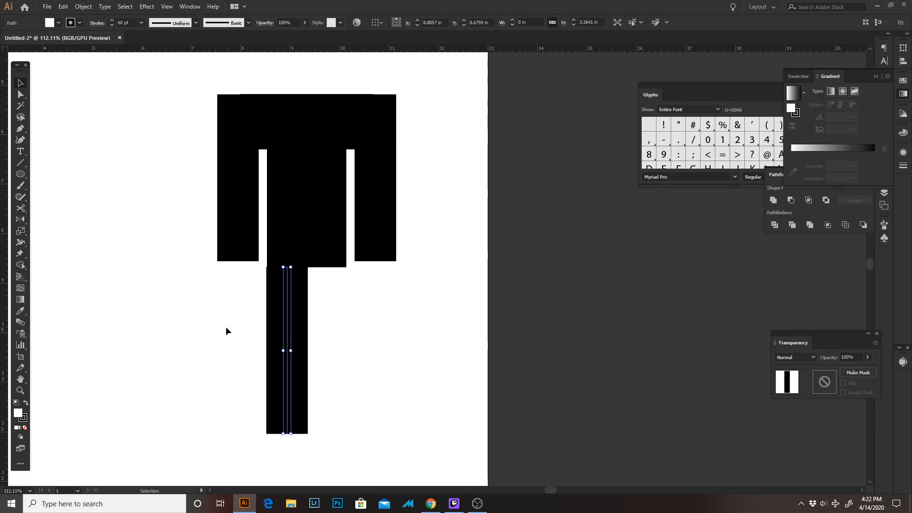
{"action": "left_click_drag", "start_coordinate": [290, 289], "coordinate": [331, 285]}
{"action": "left_click_drag", "start_coordinate": [240, 301], "coordinate": [399, 344]}
{"action": "key", "text": "Delete"}
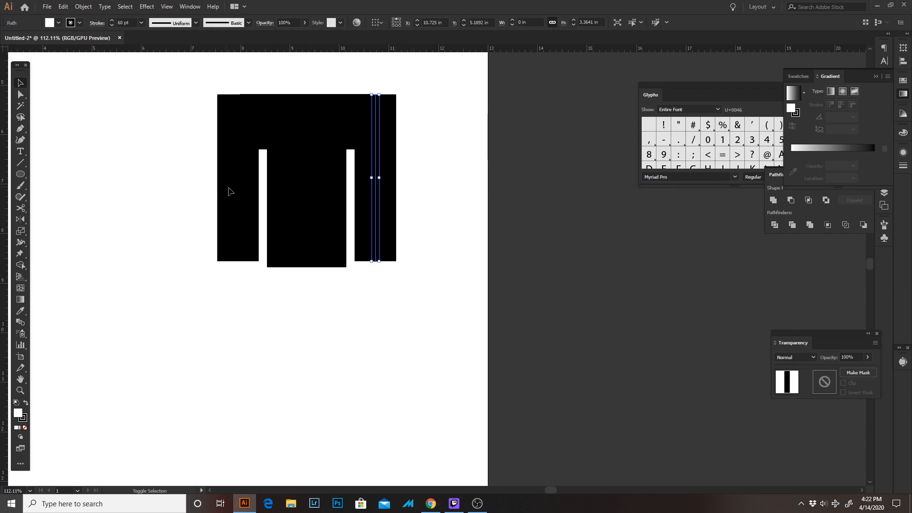
Set the stroke weight of both vertical side strips to 45 pt
{"action": "left_click_drag", "start_coordinate": [241, 199], "coordinate": [259, 216]}
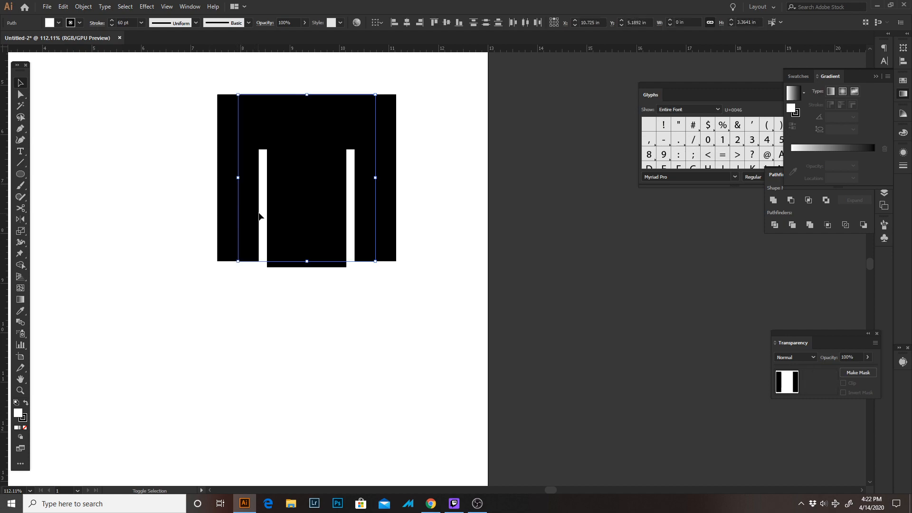
{"action": "left_click", "coordinate": [131, 22]}
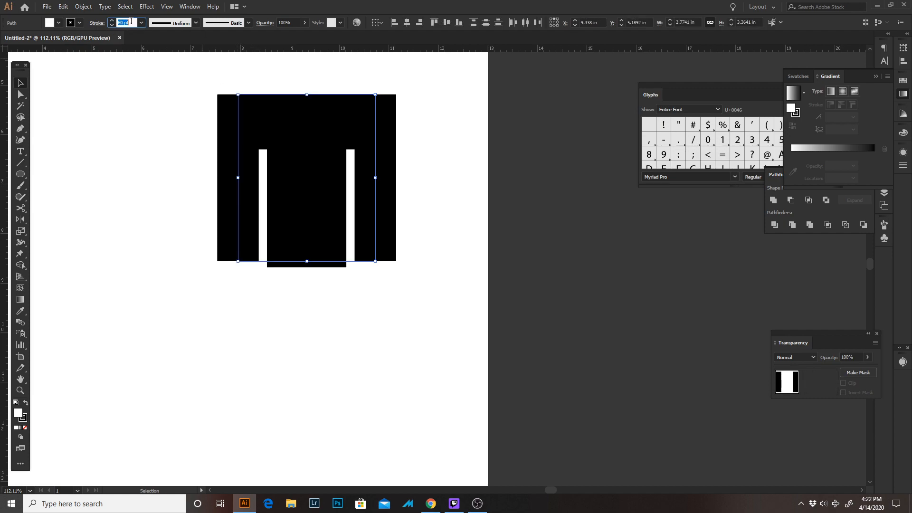
{"action": "type", "text": "45"}
{"action": "key", "text": "Return"}
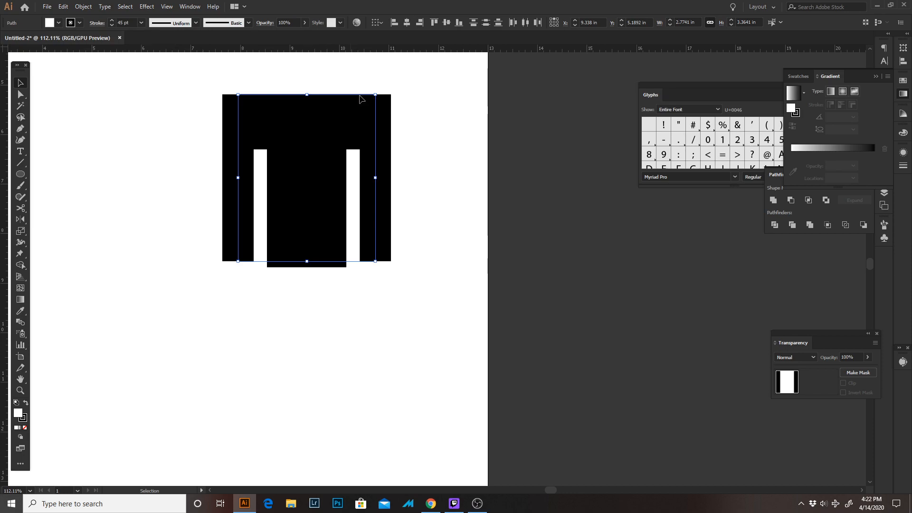
{"action": "left_click", "coordinate": [420, 161]}
Move the side strips inward toward the T's stem, the left to about X 8.13 in and the right to about X 10.61 in
{"action": "left_click_drag", "start_coordinate": [243, 175], "coordinate": [254, 176]}
{"action": "key", "text": "Left"}
{"action": "key", "text": "Left"}
{"action": "key", "text": "Left"}
{"action": "key", "text": "Left"}
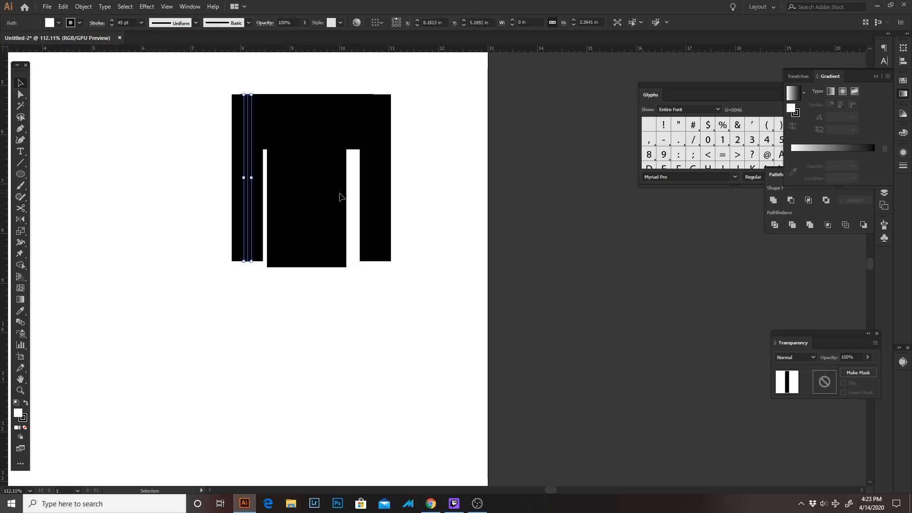
{"action": "left_click", "coordinate": [385, 219]}
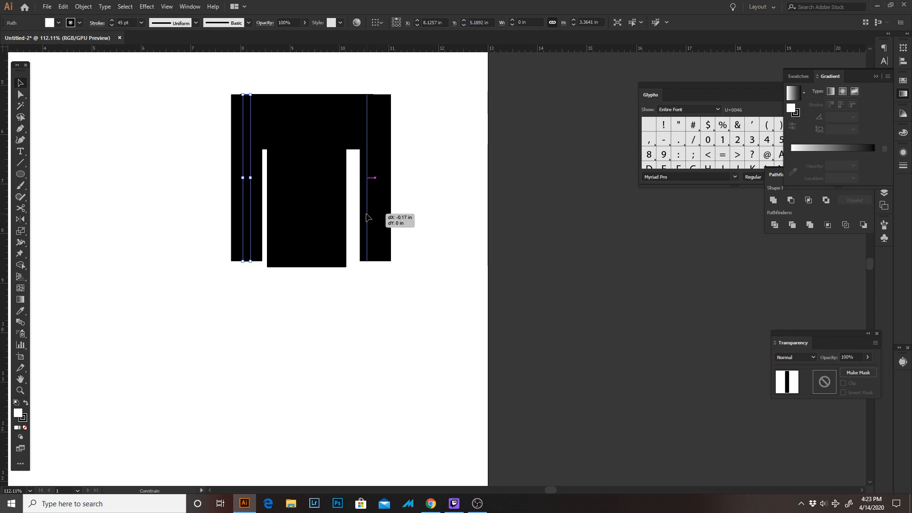
{"action": "key", "text": "Left"}
{"action": "key", "text": "Left"}
{"action": "key", "text": "Left"}
{"action": "key", "text": "Left"}
{"action": "key", "text": "Left"}
{"action": "key", "text": "Left"}
{"action": "key", "text": "Left"}
{"action": "key", "text": "Left"}
{"action": "key", "text": "Left"}
{"action": "key", "text": "Left"}
{"action": "key", "text": "Left"}
{"action": "key", "text": "Left"}
{"action": "left_click_drag", "start_coordinate": [379, 220], "coordinate": [383, 222]}
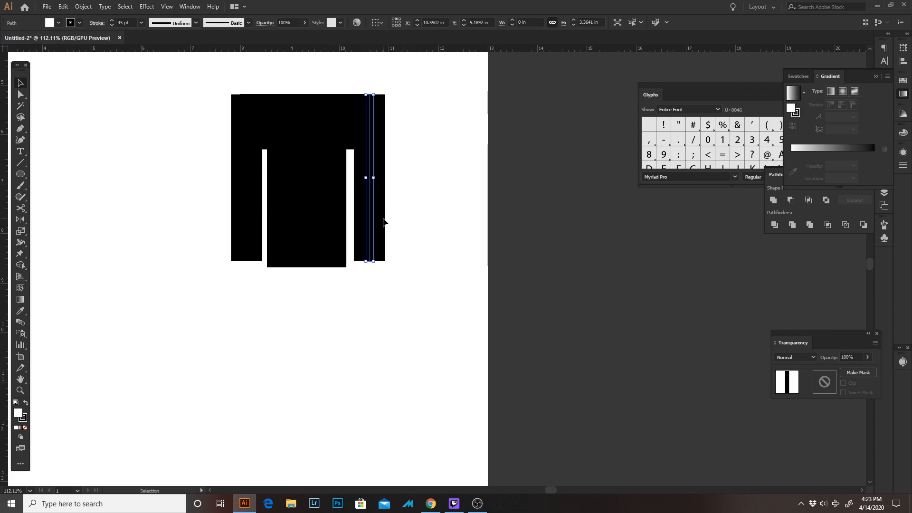
Centre the two side strips, as a temporary group, horizontally with both bars of the T
{"action": "left_click", "coordinate": [247, 199], "text": "shift"}
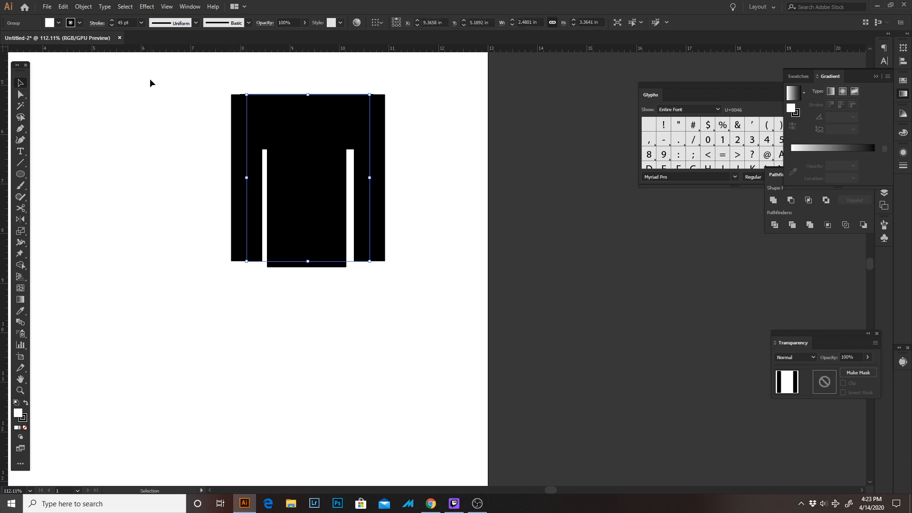
{"action": "left_click_drag", "start_coordinate": [152, 64], "coordinate": [421, 311]}
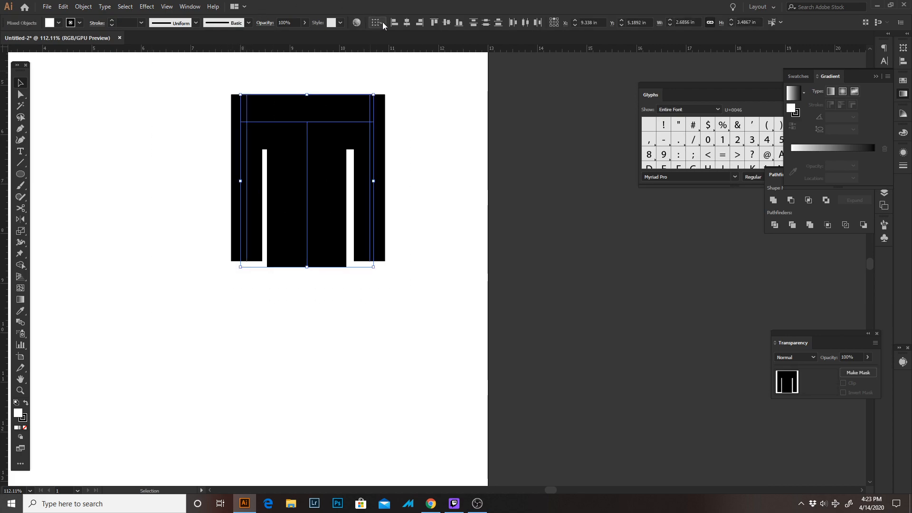
{"action": "left_click", "coordinate": [406, 23]}
{"action": "left_click", "coordinate": [435, 273]}
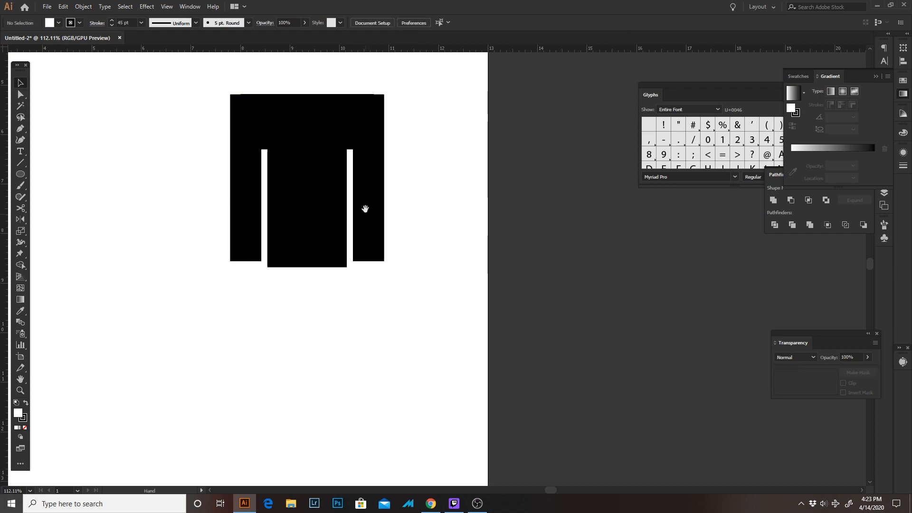
{"action": "left_click", "coordinate": [370, 194]}
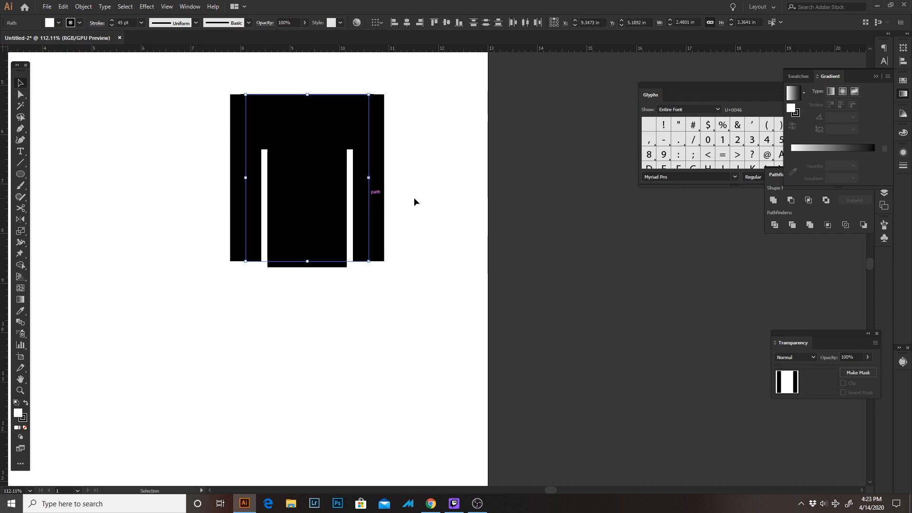
{"action": "left_click", "coordinate": [451, 199]}
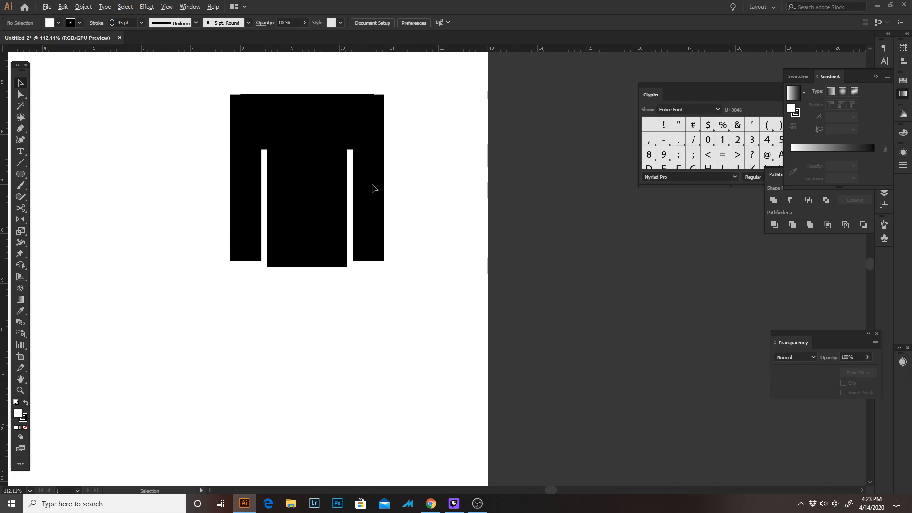
Duplicate the right strip directly below the stem as a left leg, flush with the stem's left edge at X 8.856 in
{"action": "left_click_drag", "start_coordinate": [373, 188], "coordinate": [281, 363]}
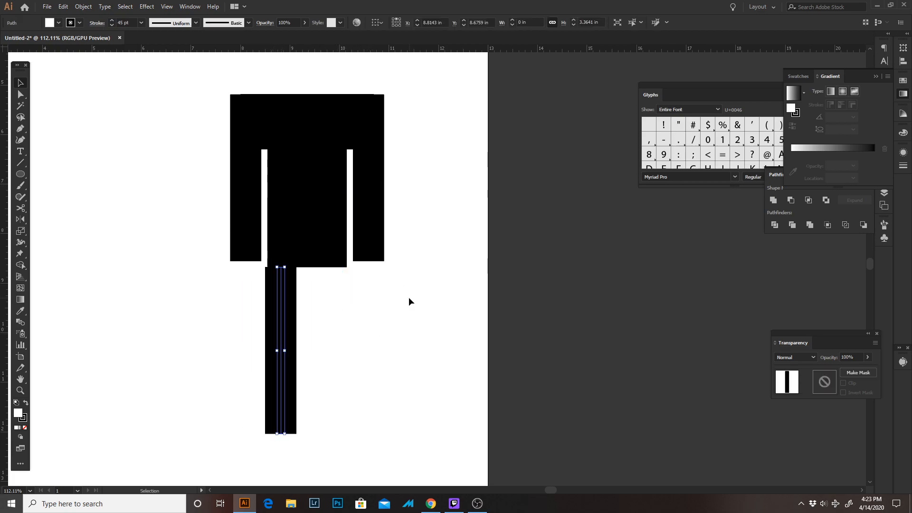
{"action": "key", "text": "Right"}
{"action": "key", "text": "Right"}
{"action": "key", "text": "Right"}
{"action": "left_click", "coordinate": [381, 287]}
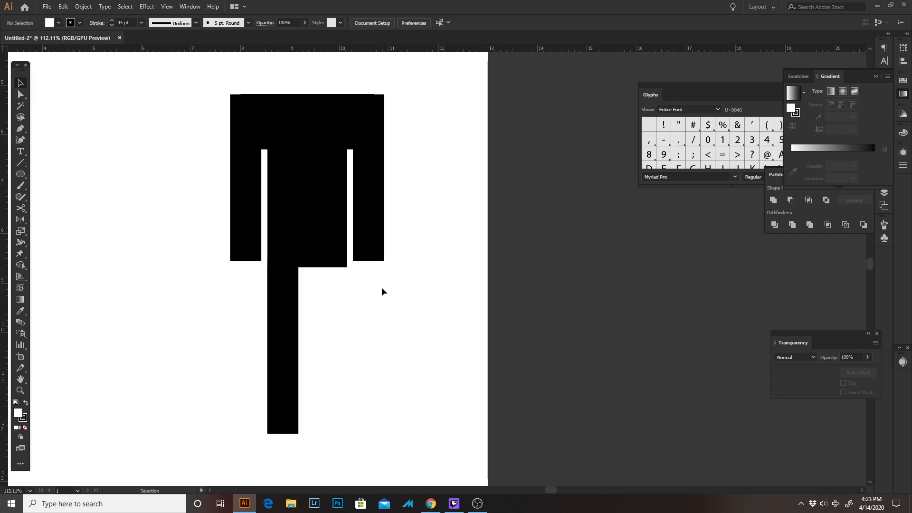
Duplicate the left leg horizontally to form a right leg near the stem's right edge, at about X 9.84 in
{"action": "double_click", "coordinate": [286, 330]}
{"action": "key", "text": "Escape"}
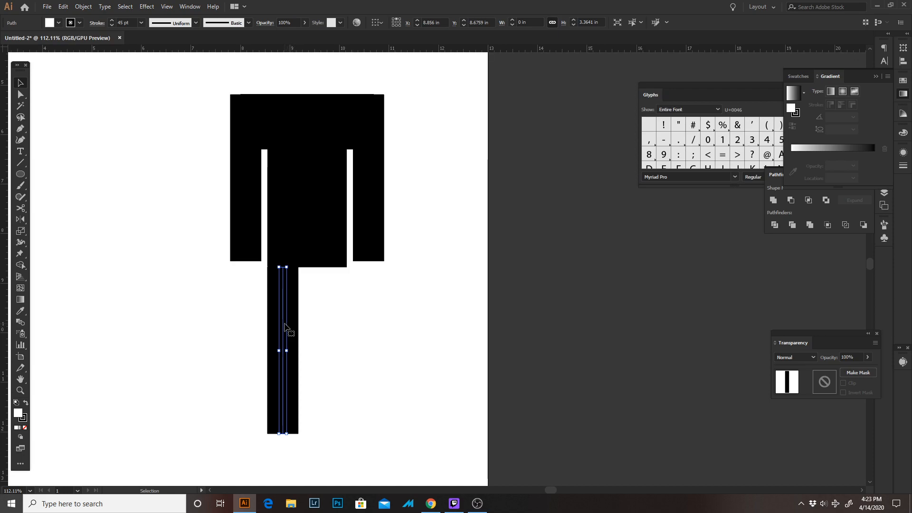
{"action": "left_click_drag", "start_coordinate": [284, 325], "coordinate": [344, 326]}
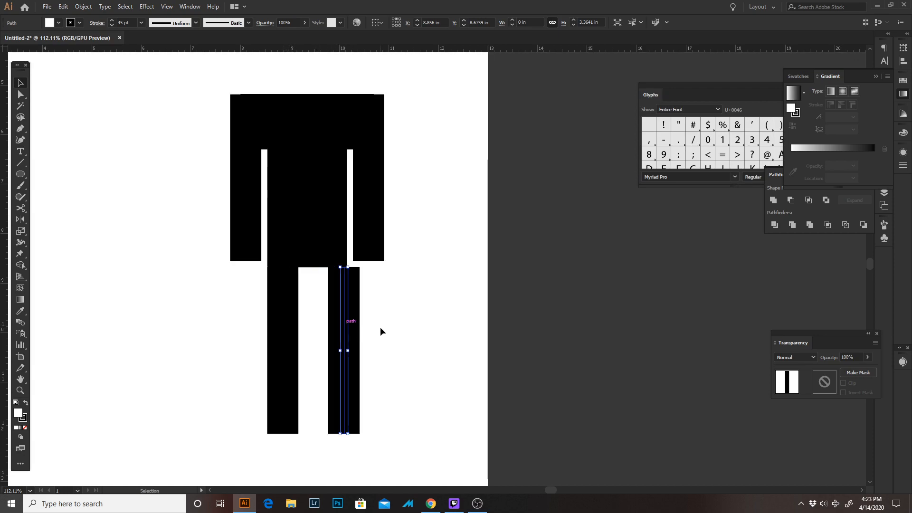
{"action": "key", "text": "Left"}
{"action": "key", "text": "Left"}
{"action": "key", "text": "Left"}
{"action": "key", "text": "Left"}
{"action": "key", "text": "Left"}
{"action": "key", "text": "Left"}
{"action": "key", "text": "Left"}
{"action": "key", "text": "Left"}
{"action": "key", "text": "Left"}
{"action": "key", "text": "Left"}
{"action": "key", "text": "Left"}
{"action": "key", "text": "Left"}
{"action": "key", "text": "Left"}
{"action": "key", "text": "Left"}
{"action": "key", "text": "Left"}
{"action": "key", "text": "Left"}
{"action": "key", "text": "Left"}
{"action": "key", "text": "Left"}
{"action": "key", "text": "Left"}
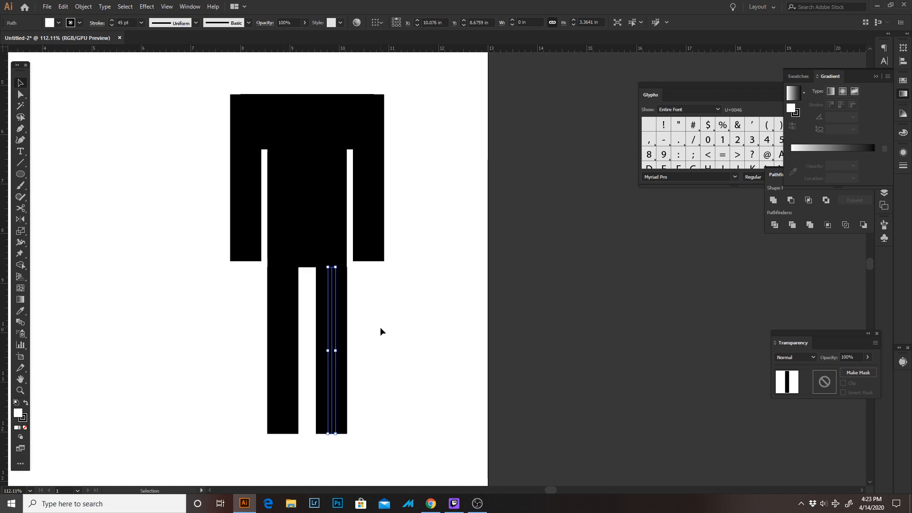
{"action": "key", "text": "Down"}
{"action": "key", "text": "Right"}
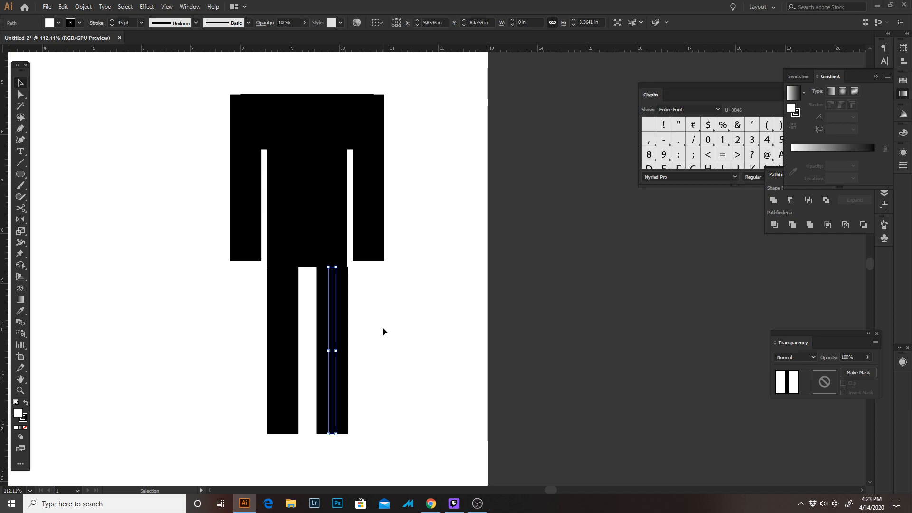
{"action": "key", "text": "Up"}
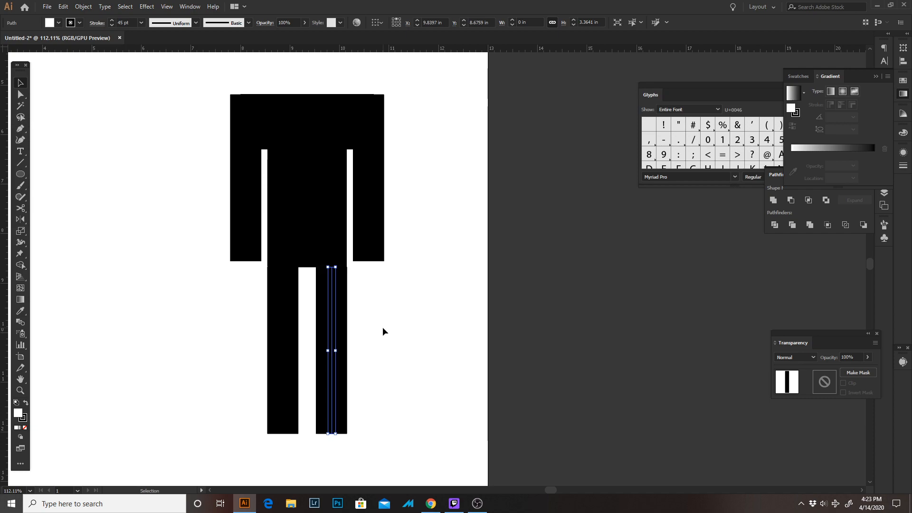
Nudge the right leg slightly outward to X 9.8434 in so both legs overhang the stem evenly
{"action": "left_click", "coordinate": [382, 328]}
{"action": "key", "text": "z"}
{"action": "left_click_drag", "start_coordinate": [294, 230], "coordinate": [513, 365]}
{"action": "left_click_drag", "start_coordinate": [428, 235], "coordinate": [370, 114]}
{"action": "key", "text": "v"}
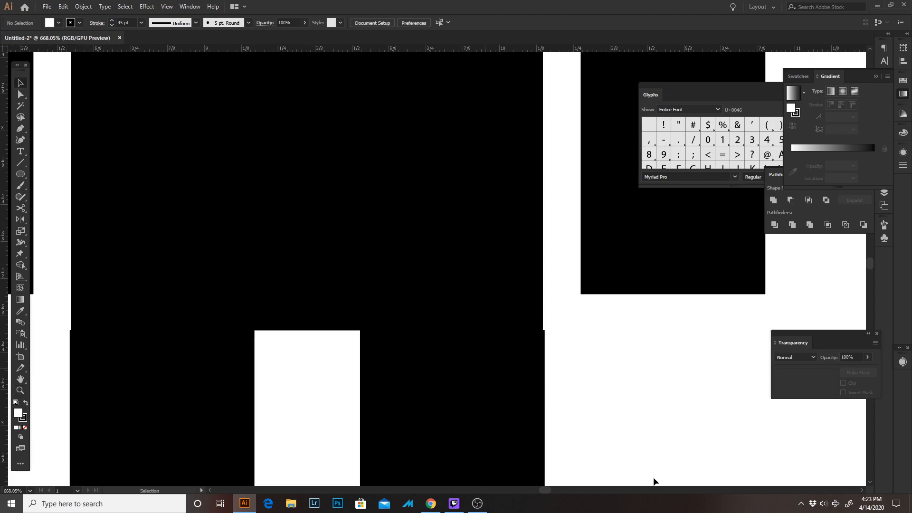
{"action": "left_click", "coordinate": [364, 415]}
{"action": "left_click_drag", "start_coordinate": [454, 397], "coordinate": [449, 397]}
{"action": "key", "text": "Right"}
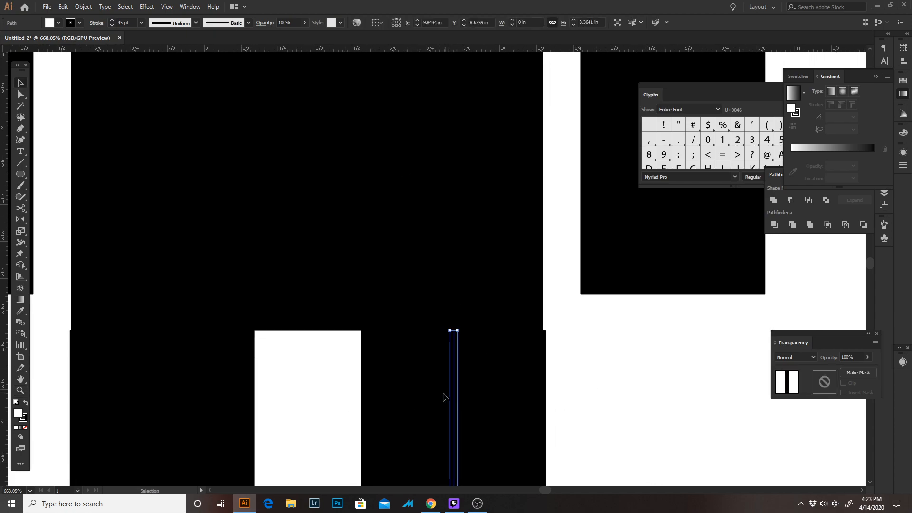
{"action": "left_click", "coordinate": [60, 288]}
{"action": "key", "text": "z"}
{"action": "left_click_drag", "start_coordinate": [298, 297], "coordinate": [164, 266]}
{"action": "left_click_drag", "start_coordinate": [324, 236], "coordinate": [245, 148]}
{"action": "key", "text": "space"}
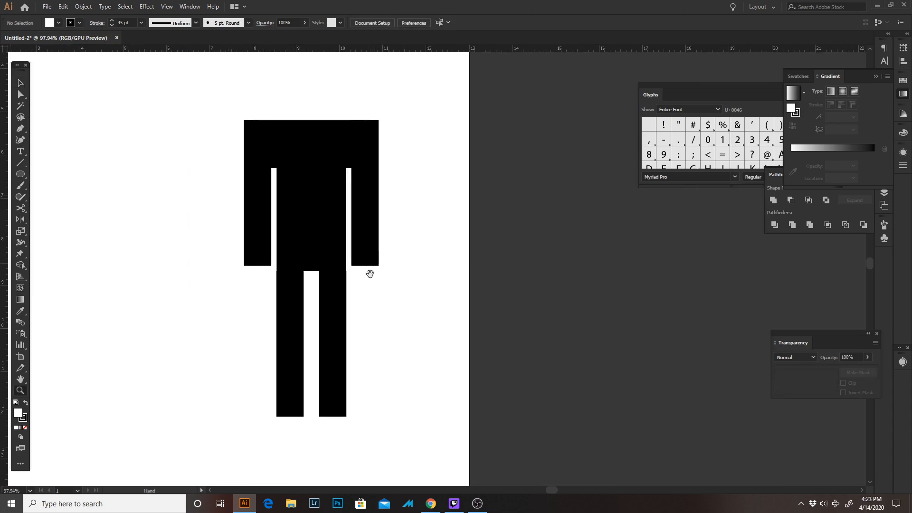
{"action": "left_click_drag", "start_coordinate": [357, 232], "coordinate": [333, 237]}
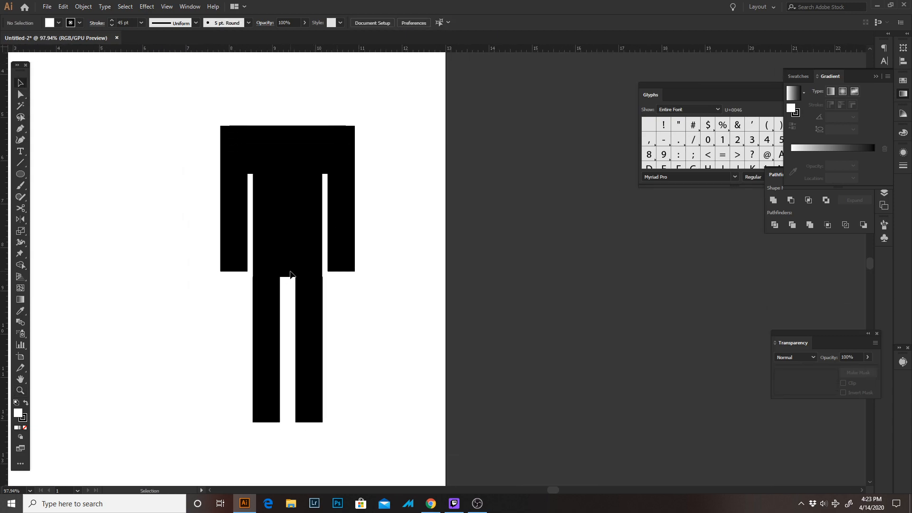
Shorten both arm strips equally by raising their bottom anchor points above the lower end of the torso
{"action": "key", "text": "a"}
{"action": "left_click", "coordinate": [234, 273]}
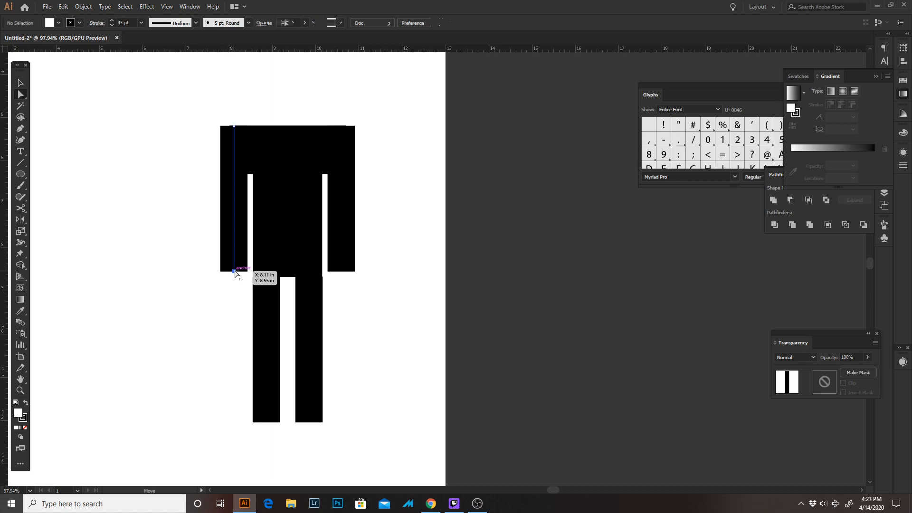
{"action": "left_click_drag", "start_coordinate": [343, 273], "coordinate": [345, 252]}
{"action": "left_click", "coordinate": [429, 257]}
{"action": "key", "text": "space"}
{"action": "left_click_drag", "start_coordinate": [402, 309], "coordinate": [415, 292]}
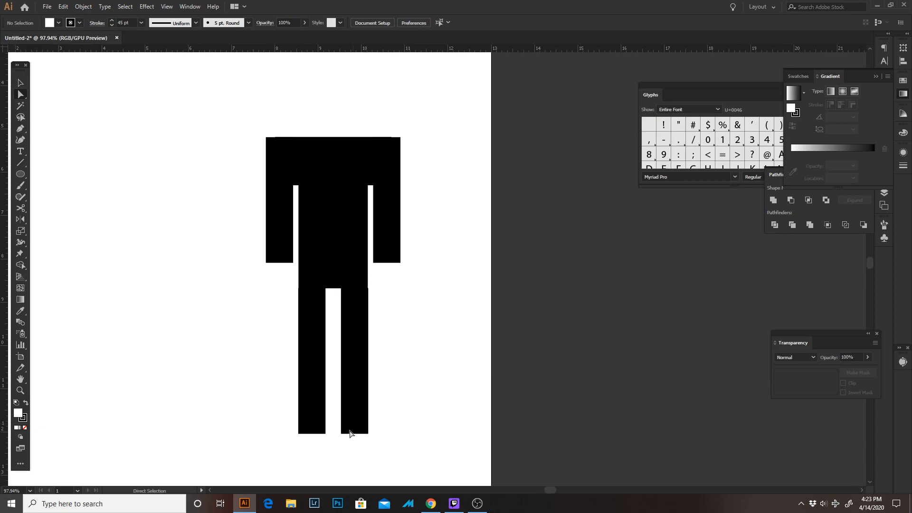
Lengthen both legs downward by their bottom anchor points to about 3.58 in
{"action": "mouse_move", "coordinate": [342, 433]}
{"action": "left_mouse_down"}
{"action": "mouse_move", "coordinate": [357, 431]}
{"action": "mouse_move", "coordinate": [341, 444]}
{"action": "mouse_move", "coordinate": [360, 452]}
{"action": "mouse_move", "coordinate": [356, 441]}
{"action": "left_mouse_up"}
{"action": "left_click", "coordinate": [417, 319]}
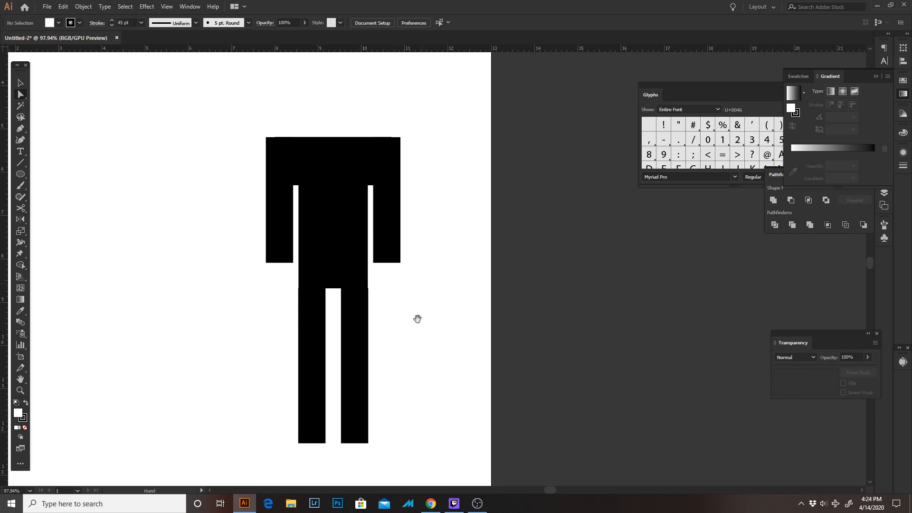
Draw a circle about 1.44 in across, centred over the torso as a head, with a black fill and no stroke
{"action": "left_click_drag", "start_coordinate": [417, 318], "coordinate": [380, 400]}
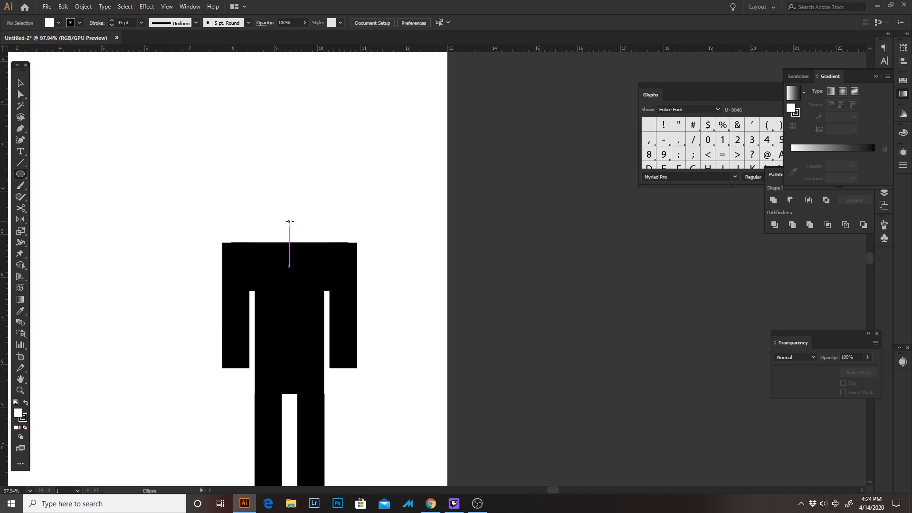
{"action": "mouse_move", "coordinate": [290, 221]}
{"action": "left_mouse_down"}
{"action": "mouse_move", "coordinate": [309, 212]}
{"action": "mouse_move", "coordinate": [290, 189]}
{"action": "mouse_move", "coordinate": [322, 209]}
{"action": "mouse_move", "coordinate": [319, 179]}
{"action": "mouse_move", "coordinate": [332, 181]}
{"action": "mouse_move", "coordinate": [321, 189]}
{"action": "left_mouse_up"}
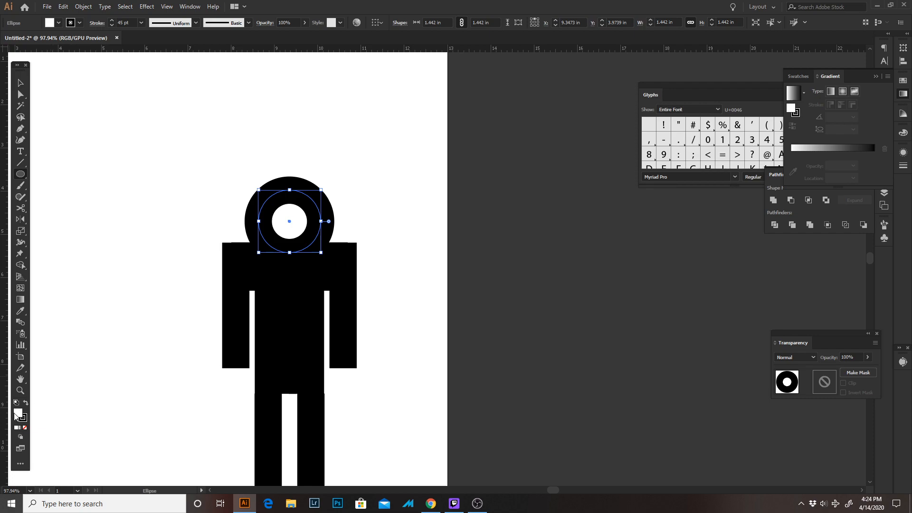
{"action": "left_click", "coordinate": [26, 428]}
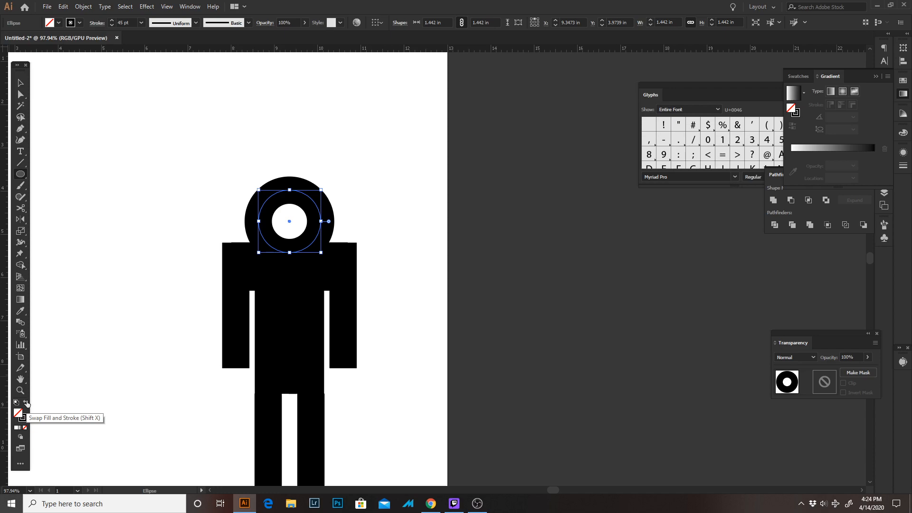
{"action": "left_click", "coordinate": [27, 403]}
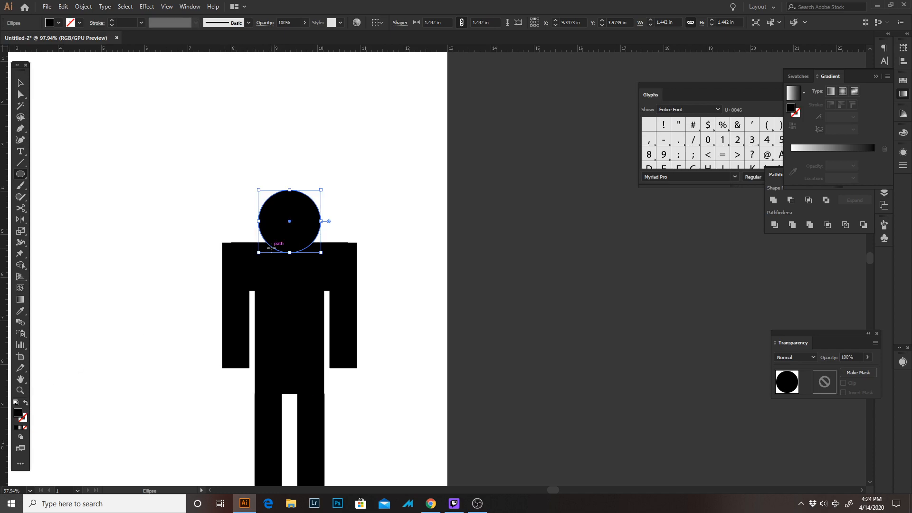
Move the head circle up to leave a narrow gap above the shoulders, centred at about X 9.35 in, Y 3.64 in
{"action": "key", "text": "v"}
{"action": "left_click_drag", "start_coordinate": [295, 226], "coordinate": [297, 209]}
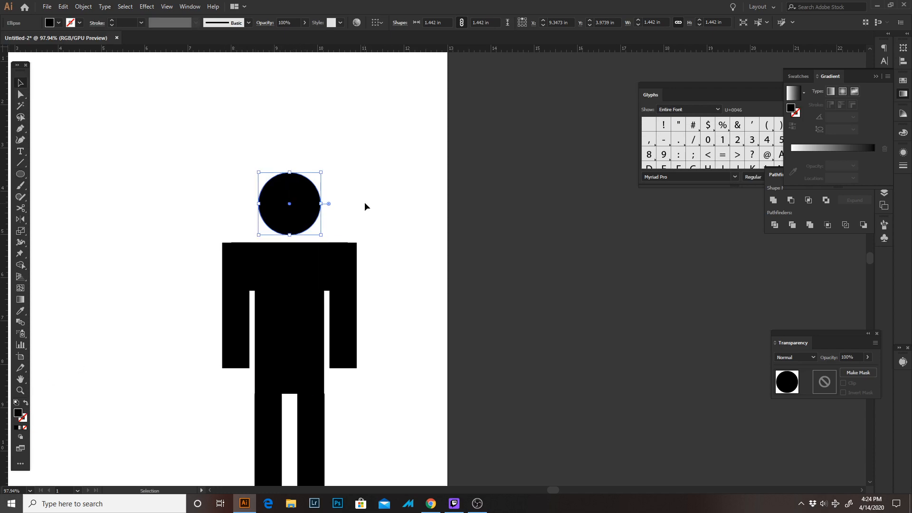
{"action": "left_click", "coordinate": [415, 270]}
{"action": "scroll", "coordinate": [408, 233], "scroll_direction": "down", "scroll_amount": 2, "text": "alt"}
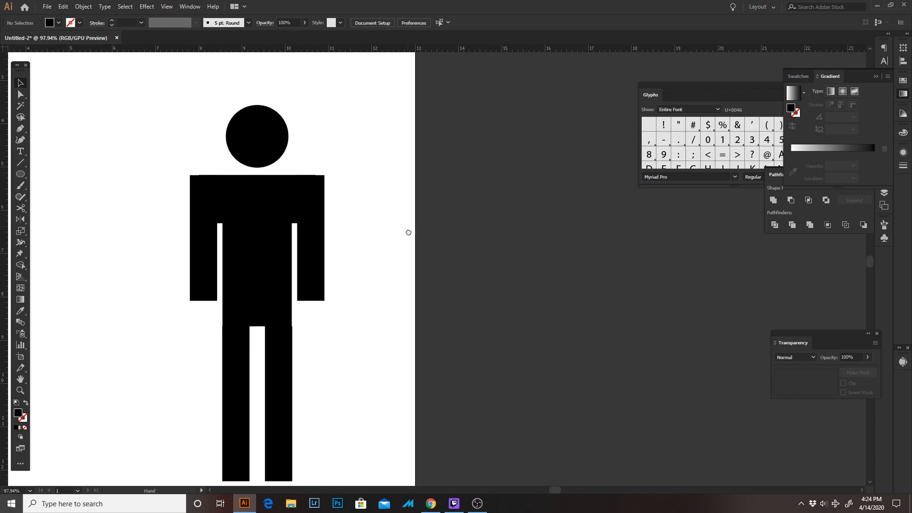
{"action": "left_click", "coordinate": [284, 146]}
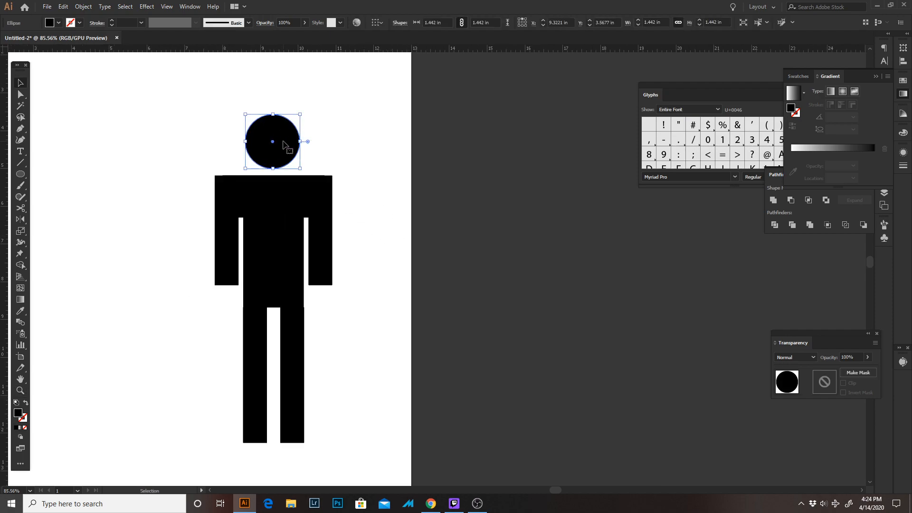
{"action": "left_click_drag", "start_coordinate": [283, 144], "coordinate": [284, 147]}
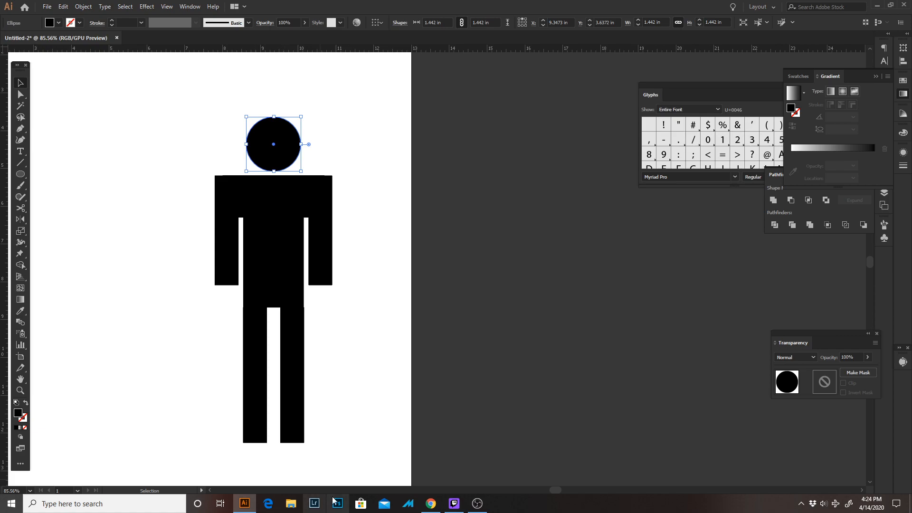
Increase the stroke weight of both legs to 48 pt
{"action": "left_click", "coordinate": [291, 387]}
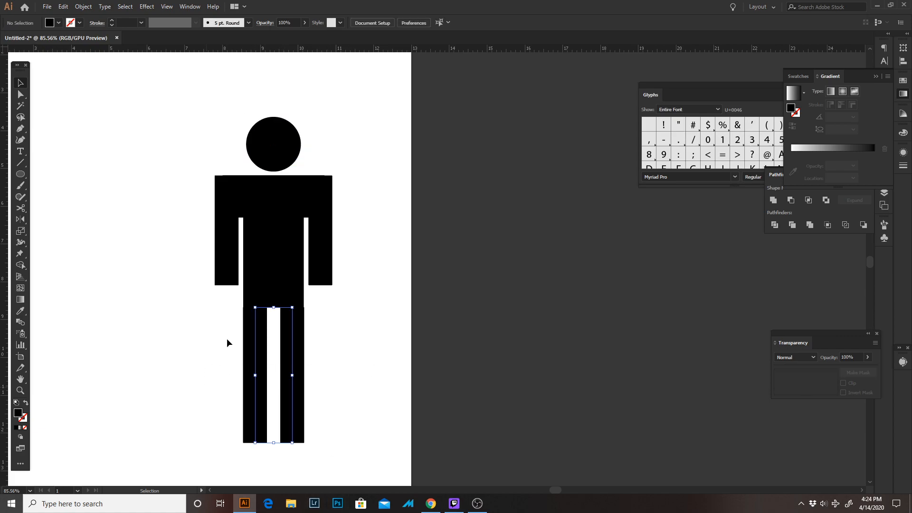
{"action": "left_click", "coordinate": [111, 20]}
{"action": "left_click", "coordinate": [111, 21]}
{"action": "left_click", "coordinate": [111, 20]}
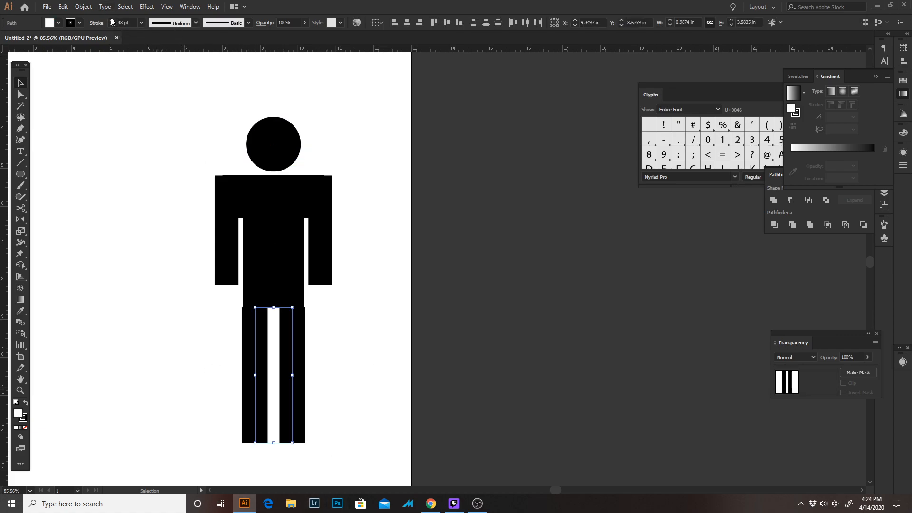
Nudge the left leg inward until its outer edge lines up with the left side of the torso
{"action": "left_click", "coordinate": [177, 335]}
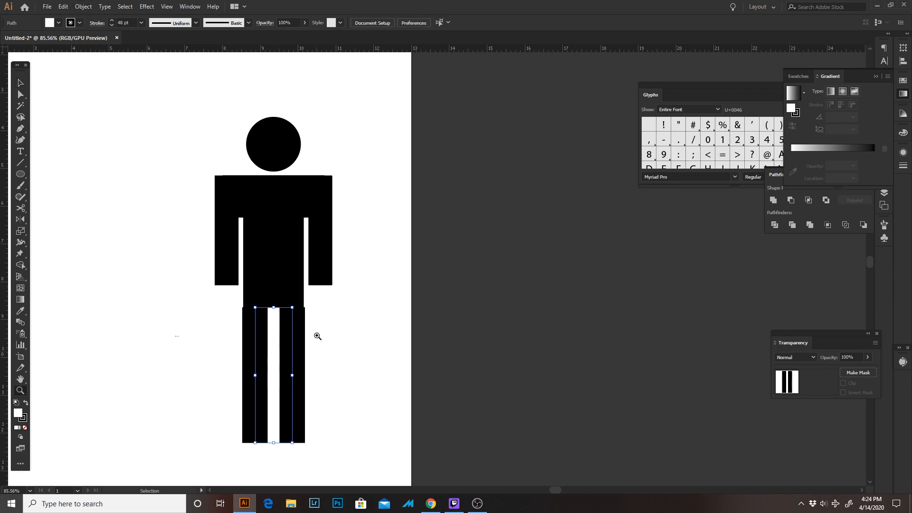
{"action": "key", "text": "ctrl+space"}
{"action": "left_click_drag", "start_coordinate": [300, 328], "coordinate": [348, 327]}
{"action": "left_click", "coordinate": [195, 328]}
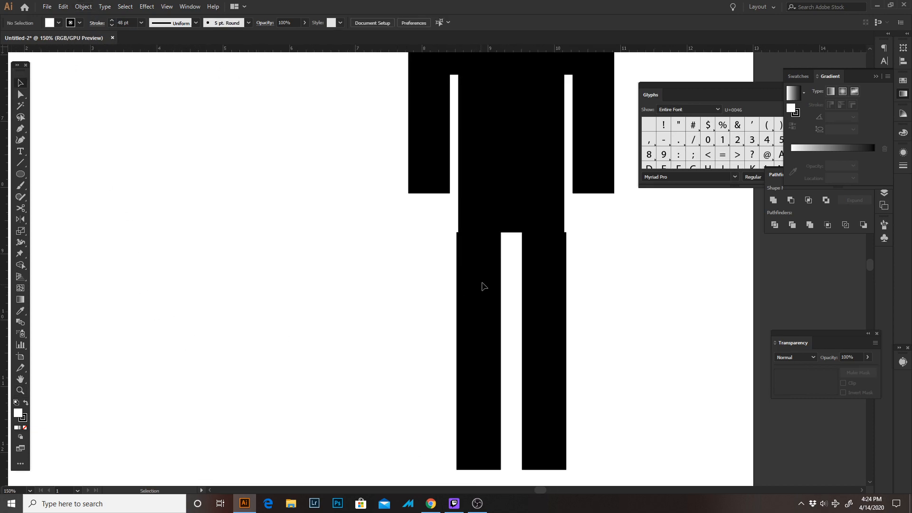
{"action": "key", "text": "ctrl+space"}
{"action": "left_click_drag", "start_coordinate": [470, 254], "coordinate": [569, 262]}
{"action": "key", "text": "space"}
{"action": "left_click_drag", "start_coordinate": [549, 273], "coordinate": [271, 287]}
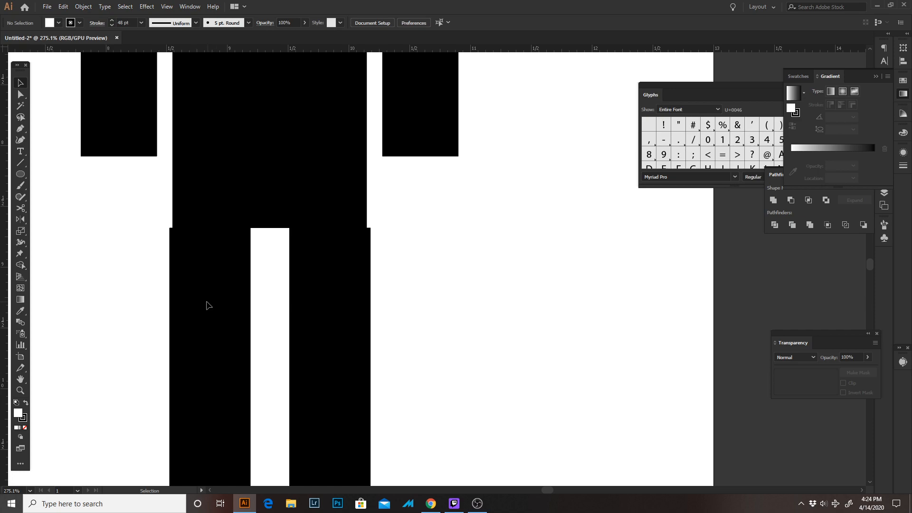
{"action": "left_click_drag", "start_coordinate": [212, 302], "coordinate": [213, 303]}
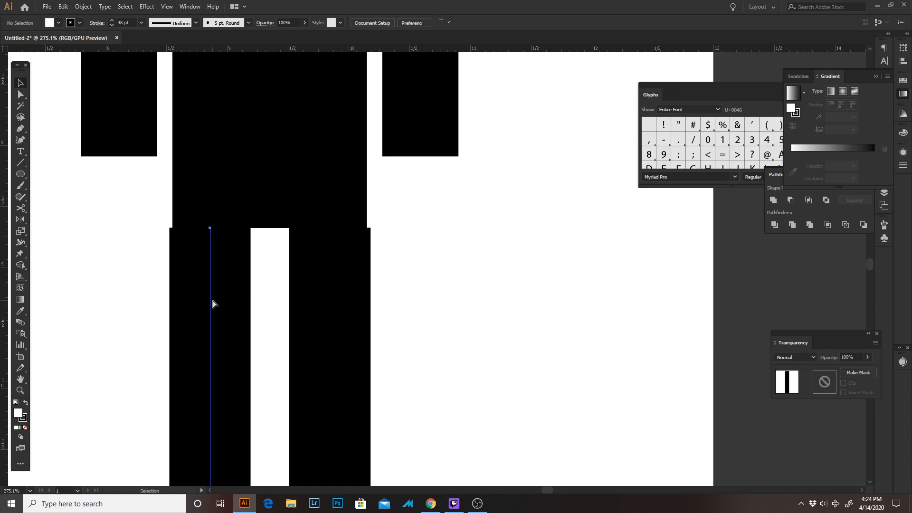
{"action": "key", "text": "Right"}
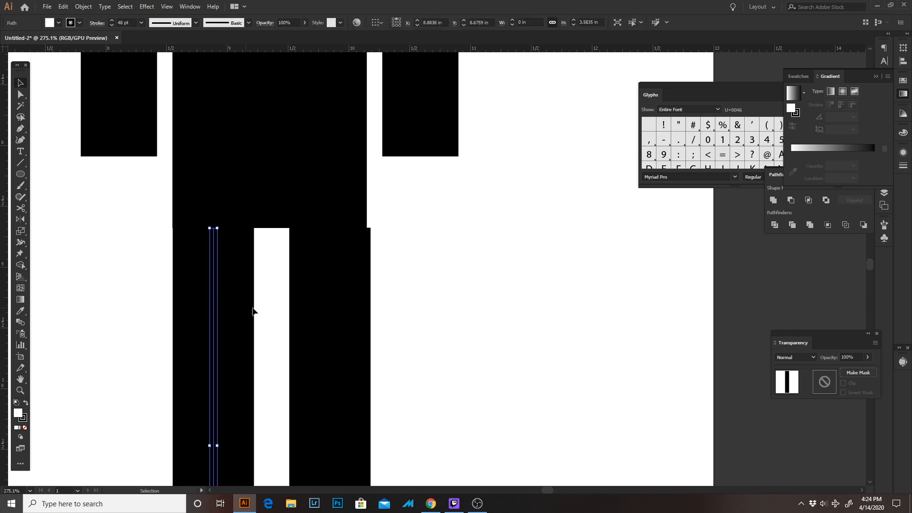
Nudge the right leg inward until its outer edge is flush with the right side of the torso
{"action": "mouse_move", "coordinate": [404, 289]}
{"action": "left_mouse_down"}
{"action": "mouse_move", "coordinate": [397, 301]}
{"action": "mouse_move", "coordinate": [292, 342]}
{"action": "left_mouse_up"}
{"action": "key", "text": "Left"}
{"action": "key", "text": "Left"}
{"action": "left_click", "coordinate": [510, 363]}
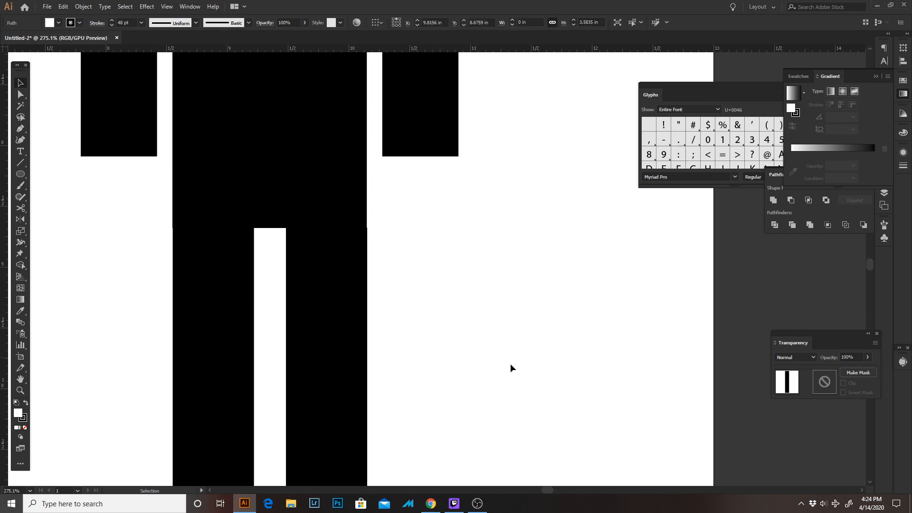
Duplicate the whole figure, head included, to the left of the original at the same height, at about X 3.43 in
{"action": "key", "text": "z"}
{"action": "left_click_drag", "start_coordinate": [510, 364], "coordinate": [375, 224]}
{"action": "key", "text": "space"}
{"action": "left_click_drag", "start_coordinate": [403, 270], "coordinate": [294, 212]}
{"action": "key", "text": "space"}
{"action": "left_click_drag", "start_coordinate": [376, 325], "coordinate": [314, 278]}
{"action": "key", "text": "space"}
{"action": "left_click_drag", "start_coordinate": [452, 271], "coordinate": [584, 274]}
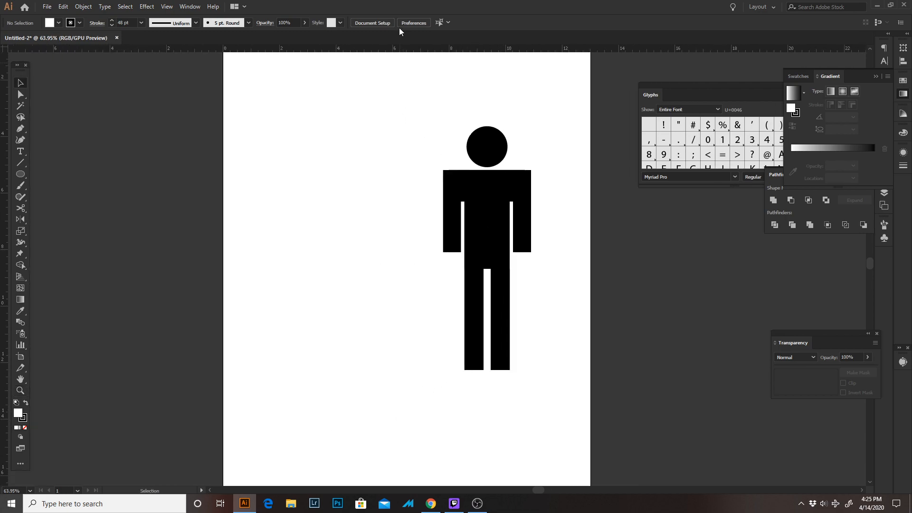
{"action": "left_click_drag", "start_coordinate": [397, 103], "coordinate": [581, 399]}
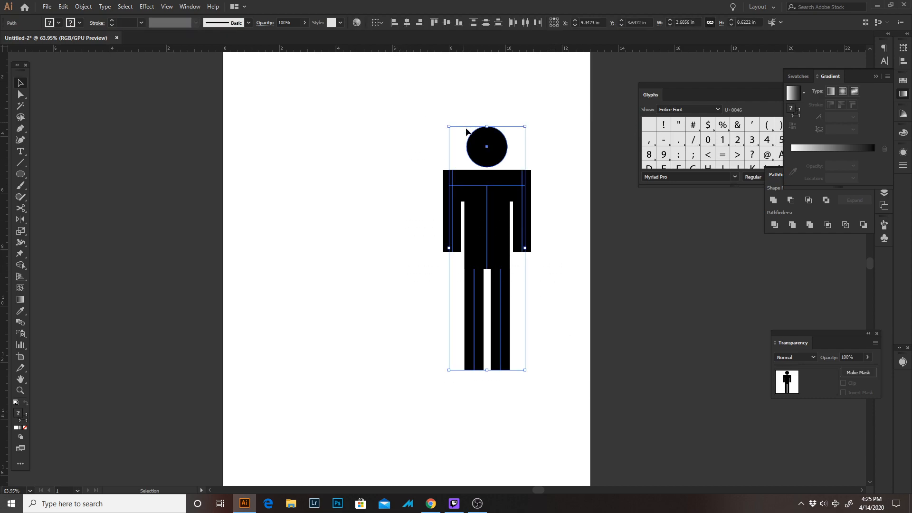
{"action": "left_click", "coordinate": [486, 147], "text": "shift"}
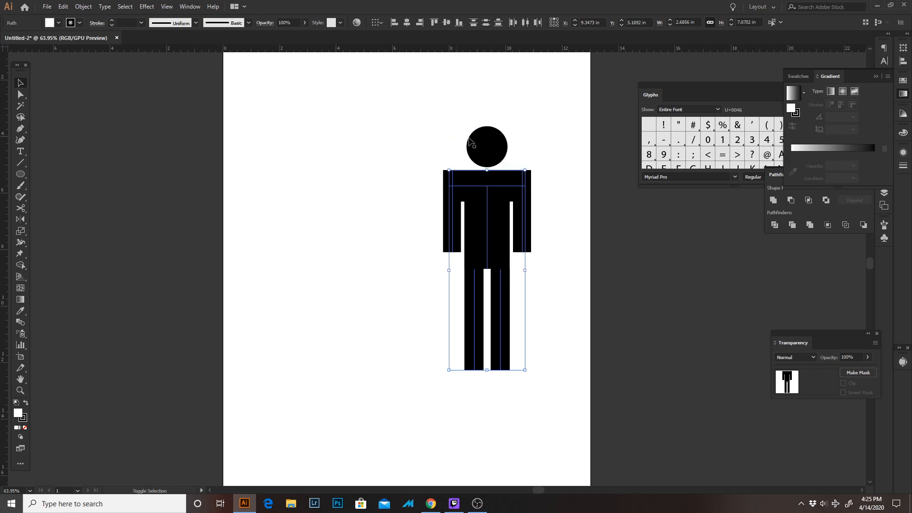
{"action": "left_click_drag", "start_coordinate": [490, 147], "coordinate": [320, 153]}
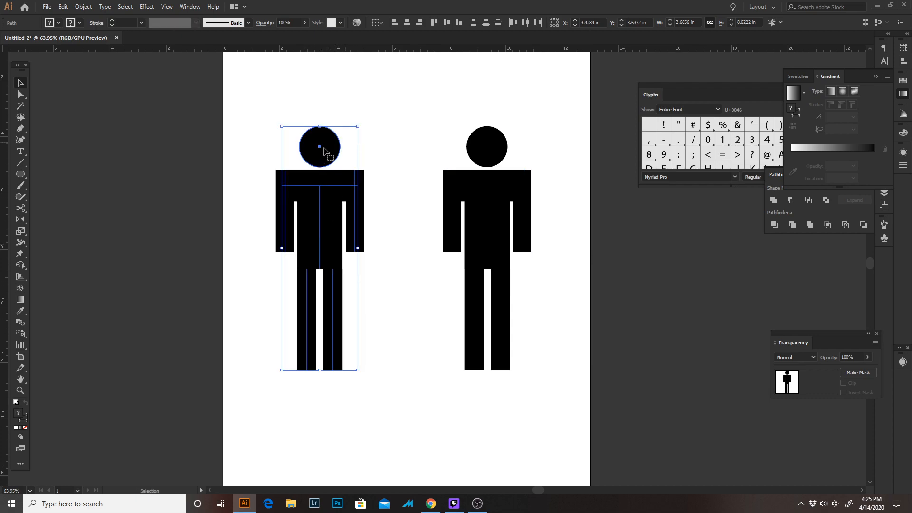
{"action": "left_click", "coordinate": [213, 135]}
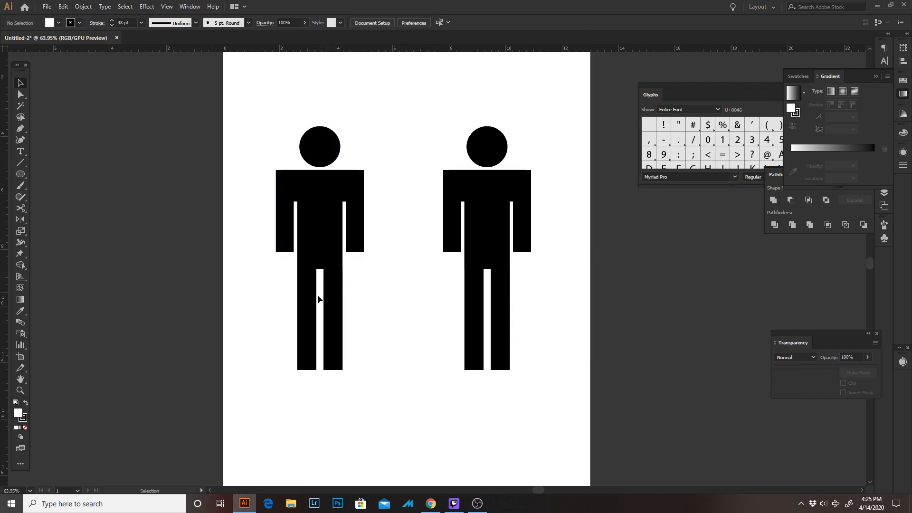
Move the original figure horizontally to the right edge of the artboard, leaving the copy in place
{"action": "left_click_drag", "start_coordinate": [429, 139], "coordinate": [536, 380]}
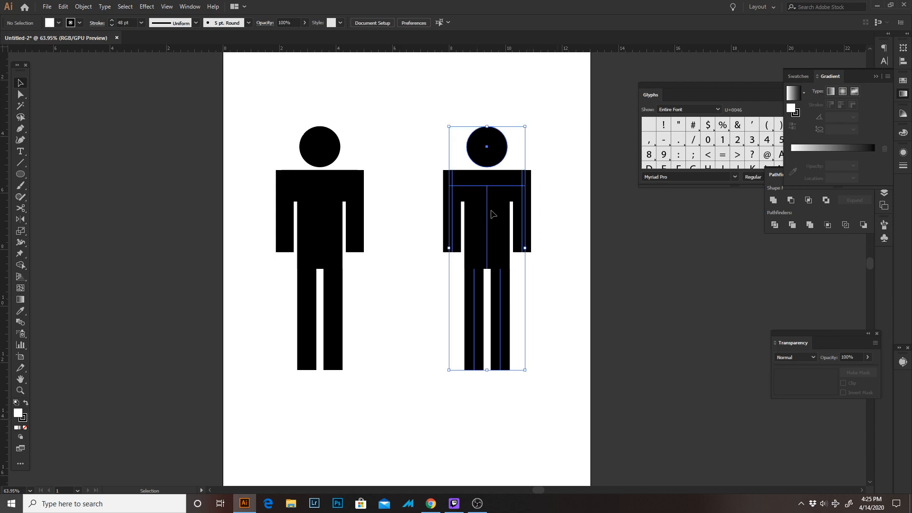
{"action": "left_click_drag", "start_coordinate": [492, 150], "coordinate": [545, 149]}
{"action": "left_click", "coordinate": [395, 158]}
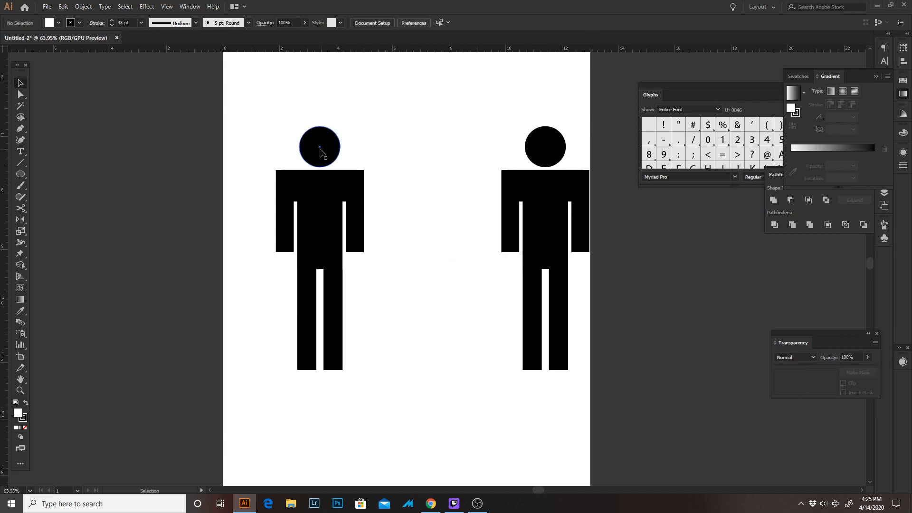
Pull the copied figure apart by moving its head, both arms and the pair of legs away from the torso
{"action": "left_click_drag", "start_coordinate": [319, 152], "coordinate": [299, 111]}
{"action": "left_click_drag", "start_coordinate": [357, 231], "coordinate": [402, 229]}
{"action": "left_click_drag", "start_coordinate": [291, 234], "coordinate": [225, 192]}
{"action": "left_click_drag", "start_coordinate": [270, 321], "coordinate": [350, 324]}
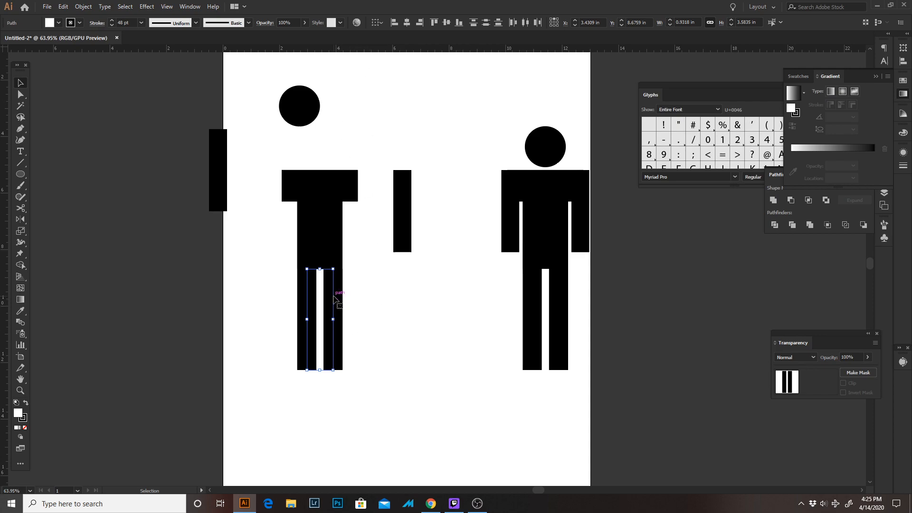
{"action": "left_click_drag", "start_coordinate": [334, 298], "coordinate": [430, 299]}
{"action": "left_click", "coordinate": [269, 161]}
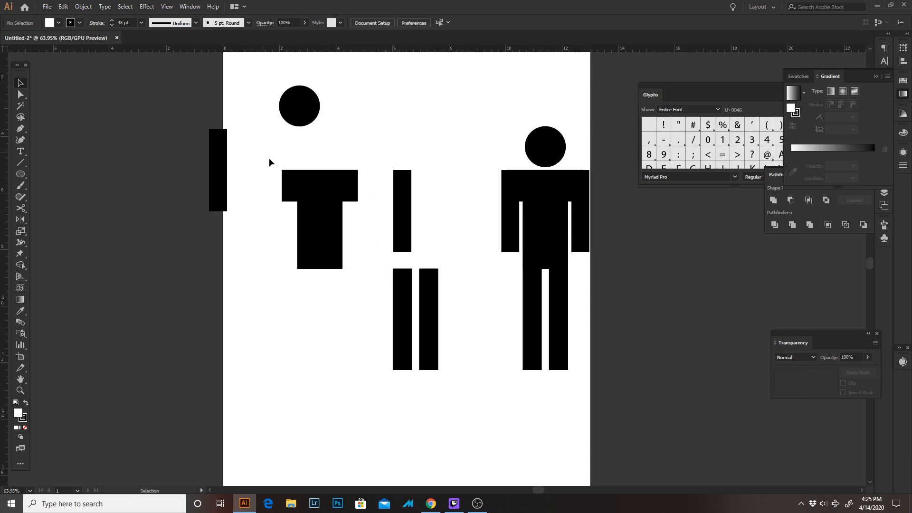
{"action": "left_click_drag", "start_coordinate": [270, 158], "coordinate": [343, 268]}
{"action": "left_click_drag", "start_coordinate": [363, 185], "coordinate": [306, 159]}
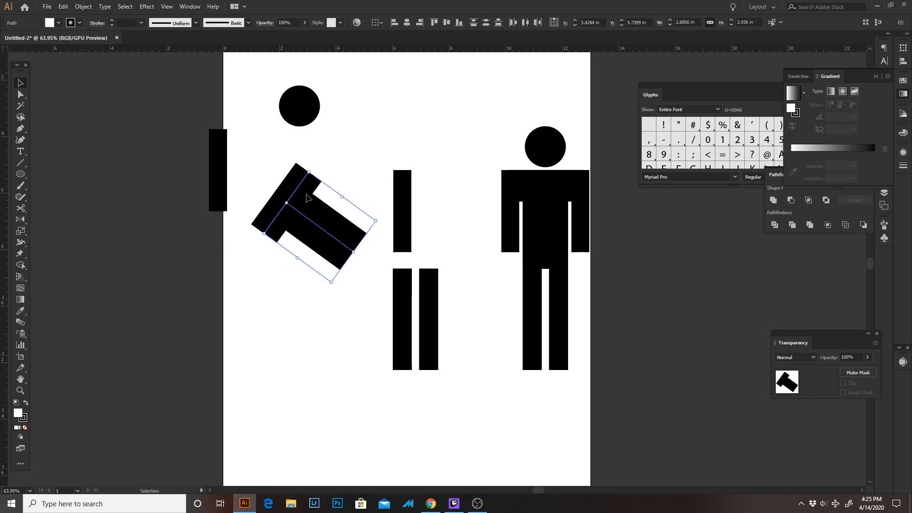
{"action": "left_click_drag", "start_coordinate": [307, 198], "coordinate": [233, 223]}
{"action": "key", "text": "v"}
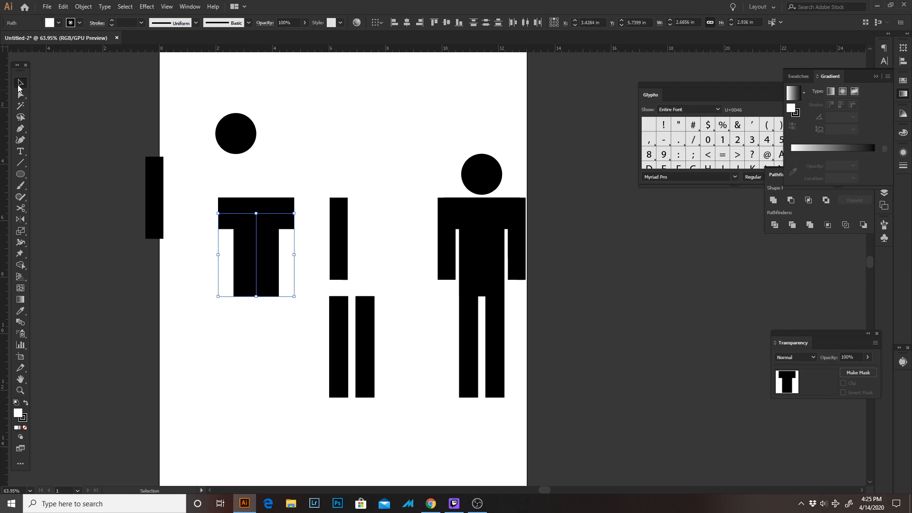
{"action": "left_click", "coordinate": [238, 186]}
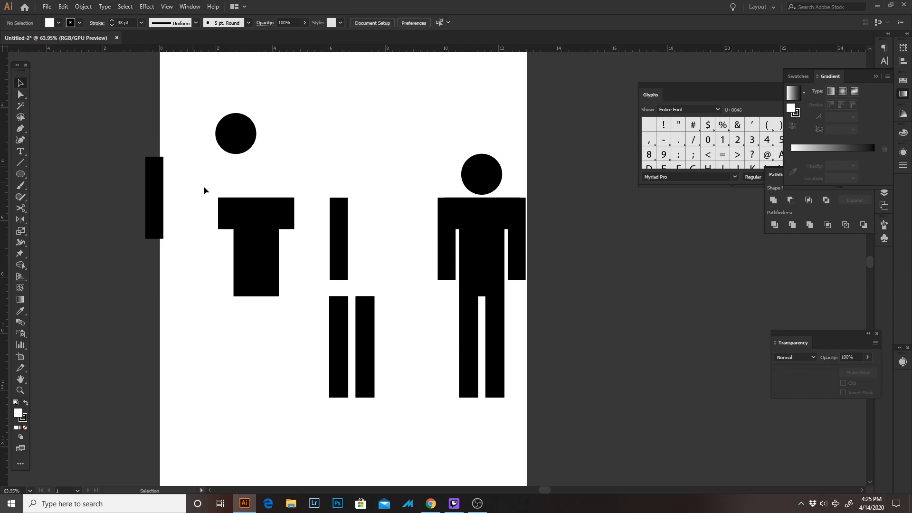
Rotate the copy's T-shaped torso counter-clockwise until it leans far over, with the shoulder end pointing up to the left
{"action": "left_click_drag", "start_coordinate": [204, 187], "coordinate": [299, 313]}
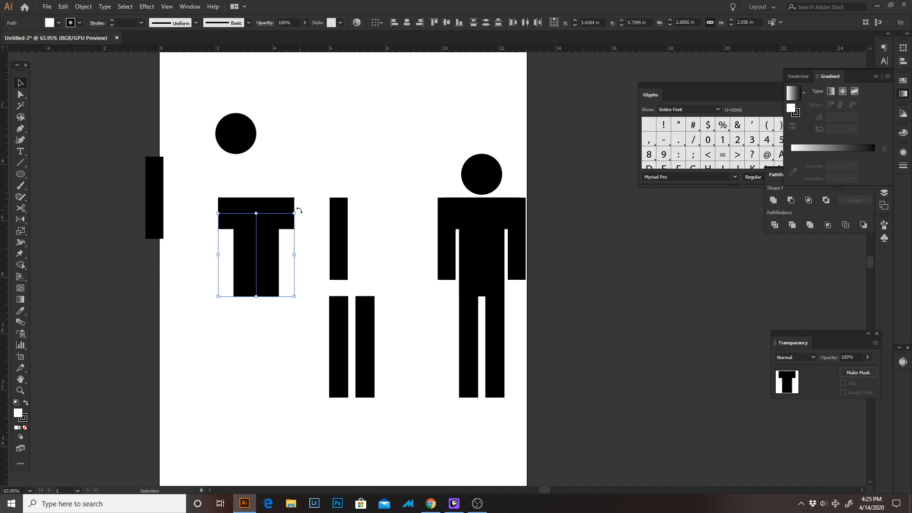
{"action": "left_click_drag", "start_coordinate": [299, 210], "coordinate": [221, 178]}
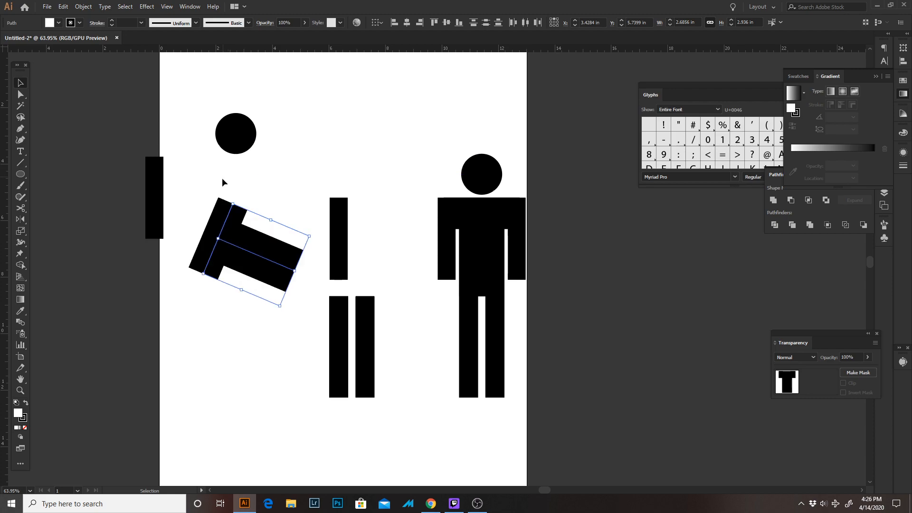
{"action": "left_click", "coordinate": [283, 189]}
Move the left one of the two loose legs sideways so it stands below the hip end of the tilted torso
{"action": "left_click_drag", "start_coordinate": [290, 189], "coordinate": [408, 174]}
{"action": "left_click_drag", "start_coordinate": [457, 304], "coordinate": [400, 287]}
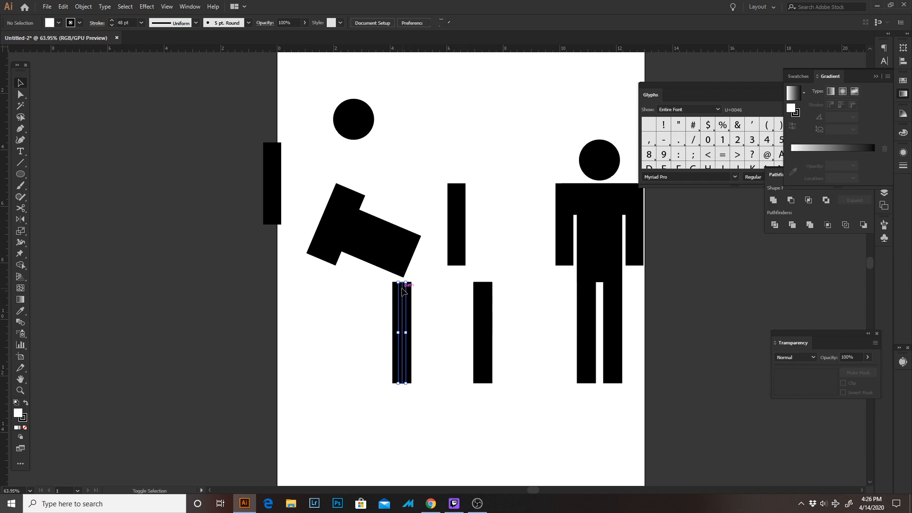
{"action": "key", "text": "ctrl+z"}
{"action": "key", "text": "v"}
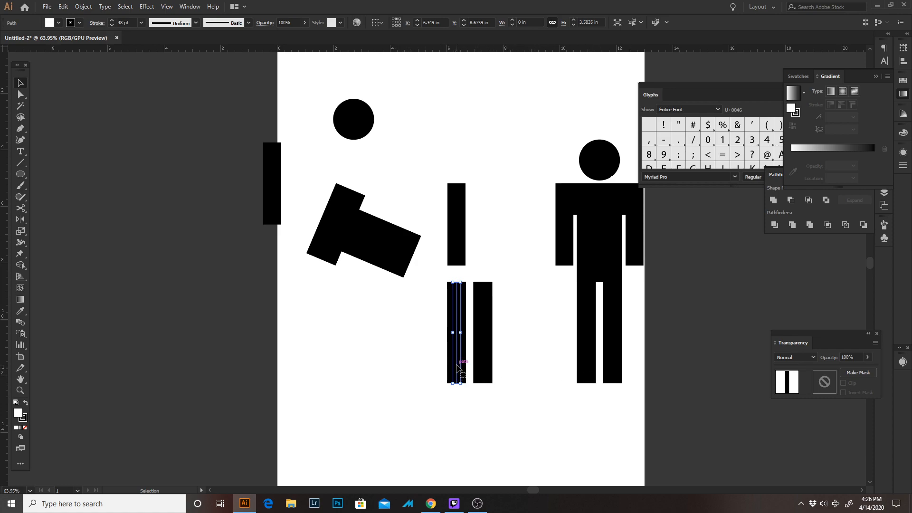
{"action": "left_click_drag", "start_coordinate": [456, 366], "coordinate": [403, 359]}
Move the tilted torso down onto the top of the standing leg, to about X 3.39 in, Y 5.87 in
{"action": "left_click", "coordinate": [371, 239]}
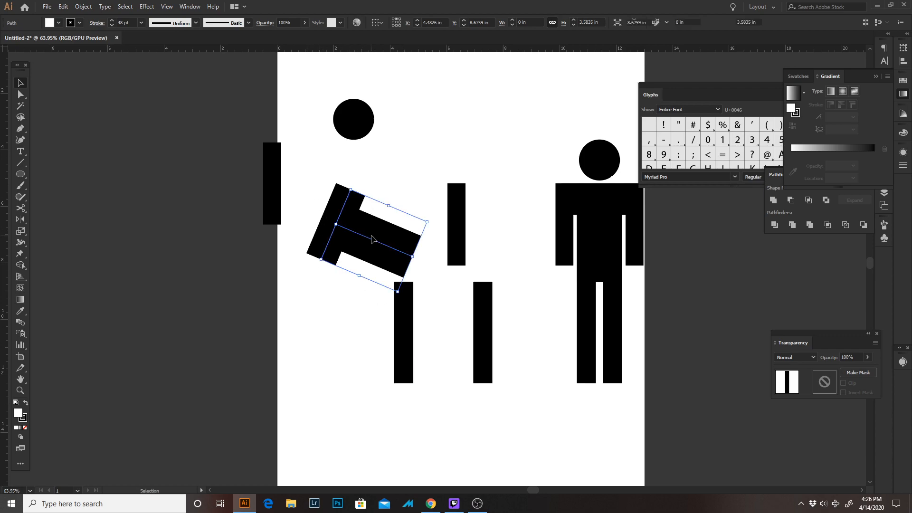
{"action": "left_click_drag", "start_coordinate": [370, 243], "coordinate": [378, 254]}
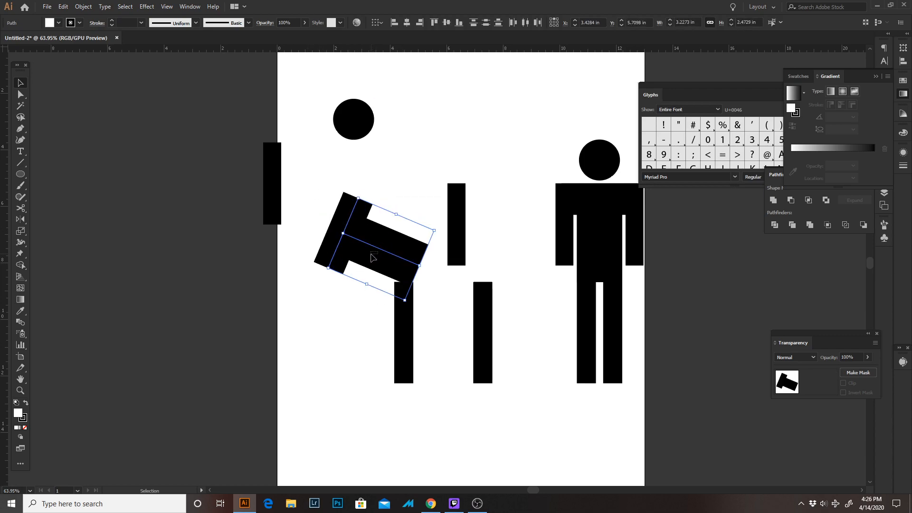
{"action": "left_click", "coordinate": [318, 70]}
{"action": "left_click_drag", "start_coordinate": [288, 51], "coordinate": [349, 386]}
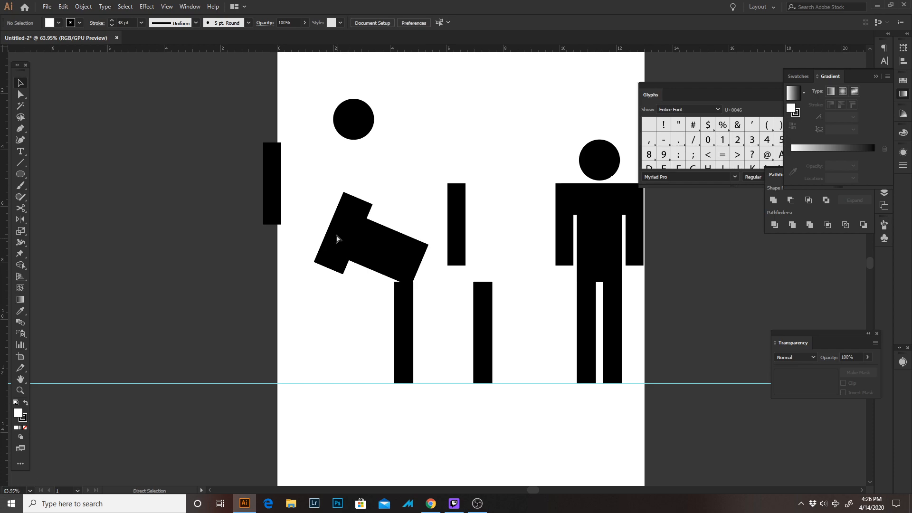
{"action": "left_click", "coordinate": [379, 249]}
{"action": "left_click_drag", "start_coordinate": [379, 250], "coordinate": [374, 255]}
{"action": "key", "text": "Right"}
{"action": "key", "text": "Right"}
{"action": "key", "text": "Right"}
{"action": "key", "text": "Right"}
{"action": "key", "text": "Right"}
{"action": "key", "text": "Right"}
{"action": "key", "text": "Down"}
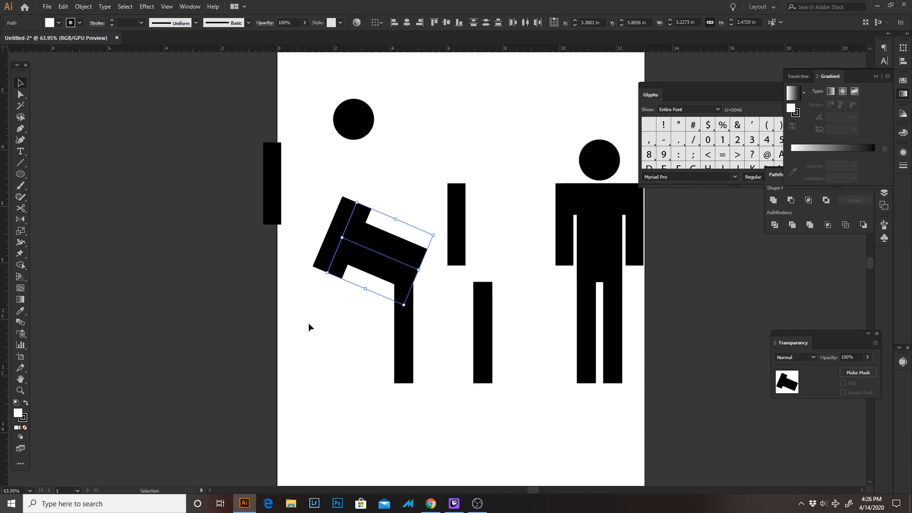
{"action": "left_click", "coordinate": [342, 347]}
Move the loose right arm up beside the head, and angle the other leg diagonally upward from the hips as a kick
{"action": "left_click_drag", "start_coordinate": [460, 219], "coordinate": [419, 145]}
{"action": "left_click", "coordinate": [484, 317]}
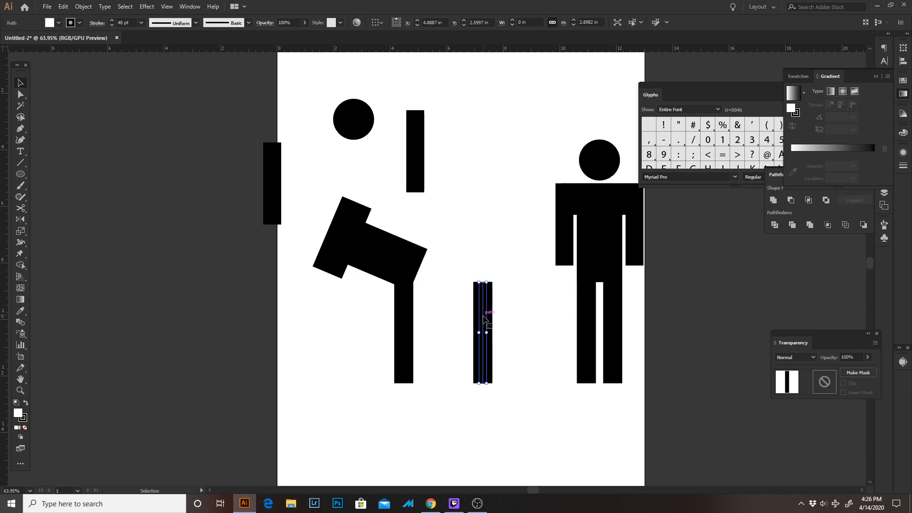
{"action": "left_click_drag", "start_coordinate": [491, 280], "coordinate": [469, 209]}
{"action": "left_click", "coordinate": [524, 245]}
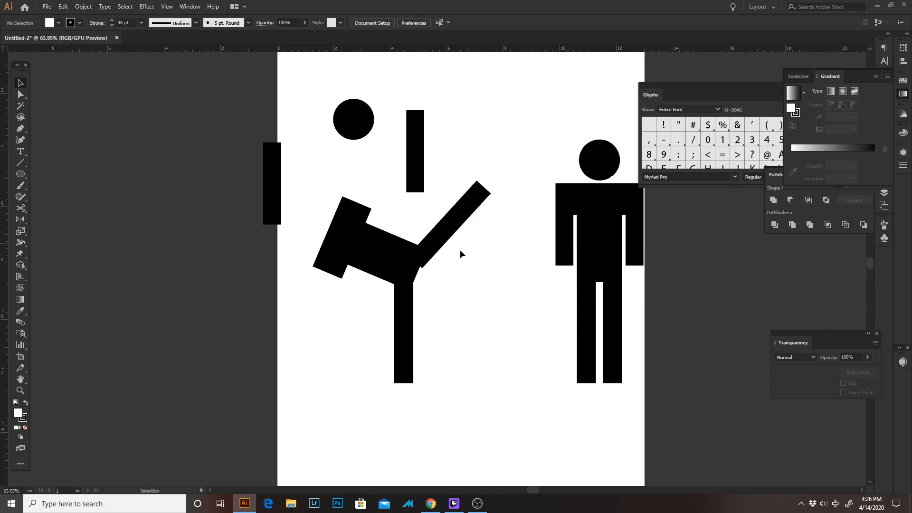
Fine-tune the raised leg's position so its lower end joins neatly with the hip corner of the torso
{"action": "left_click_drag", "start_coordinate": [444, 236], "coordinate": [438, 237]}
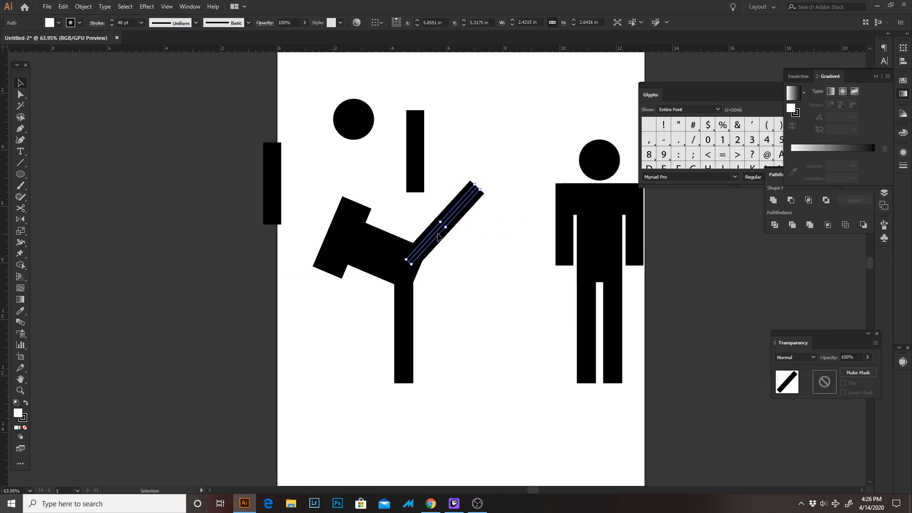
{"action": "key", "text": "Right"}
{"action": "key", "text": "Down"}
{"action": "key", "text": "Down"}
{"action": "key", "text": "Down"}
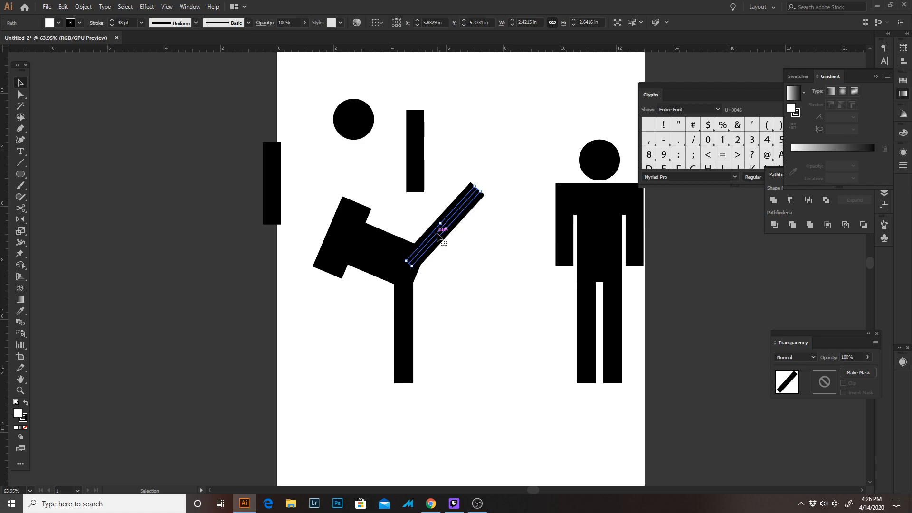
{"action": "key", "text": "Right"}
{"action": "key", "text": "Right"}
{"action": "key", "text": "Right"}
{"action": "key", "text": "Right"}
{"action": "key", "text": "Right"}
{"action": "key", "text": "Right"}
{"action": "key", "text": "Right"}
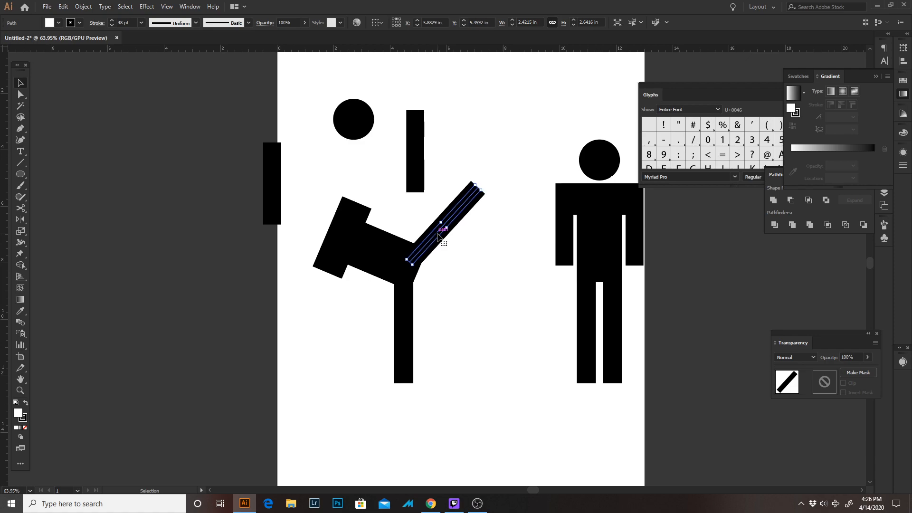
{"action": "key", "text": "Up"}
{"action": "key", "text": "Up"}
{"action": "key", "text": "Up"}
{"action": "key", "text": "Up"}
{"action": "key", "text": "Up"}
{"action": "key", "text": "Right"}
{"action": "key", "text": "Right"}
{"action": "key", "text": "Right"}
{"action": "key", "text": "Up"}
{"action": "key", "text": "Up"}
{"action": "key", "text": "Up"}
{"action": "key", "text": "Up"}
{"action": "key", "text": "Up"}
{"action": "key", "text": "Up"}
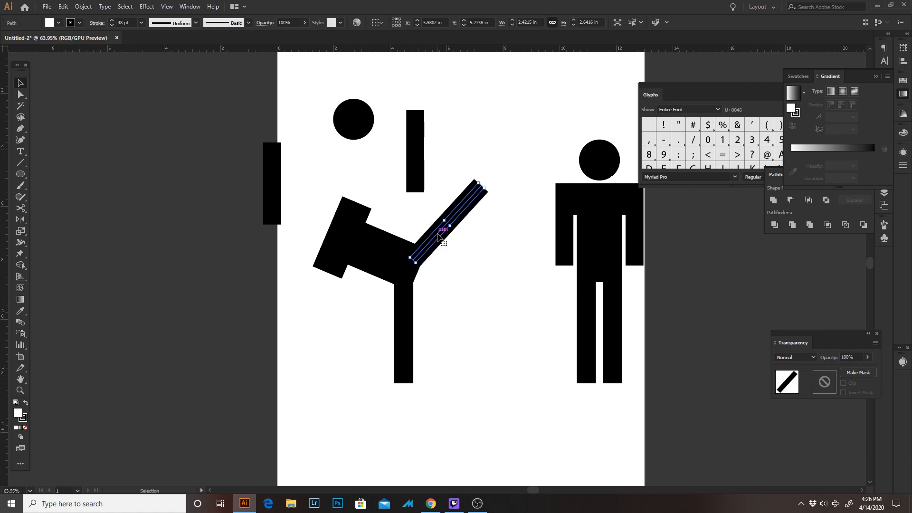
{"action": "key", "text": "Left"}
{"action": "key", "text": "Left"}
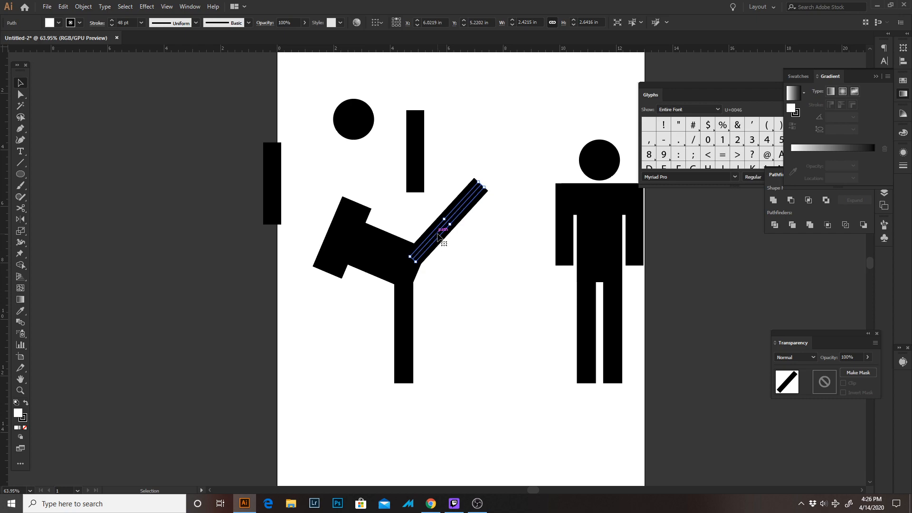
{"action": "key", "text": "Up"}
{"action": "left_click", "coordinate": [461, 282]}
{"action": "key", "text": "space"}
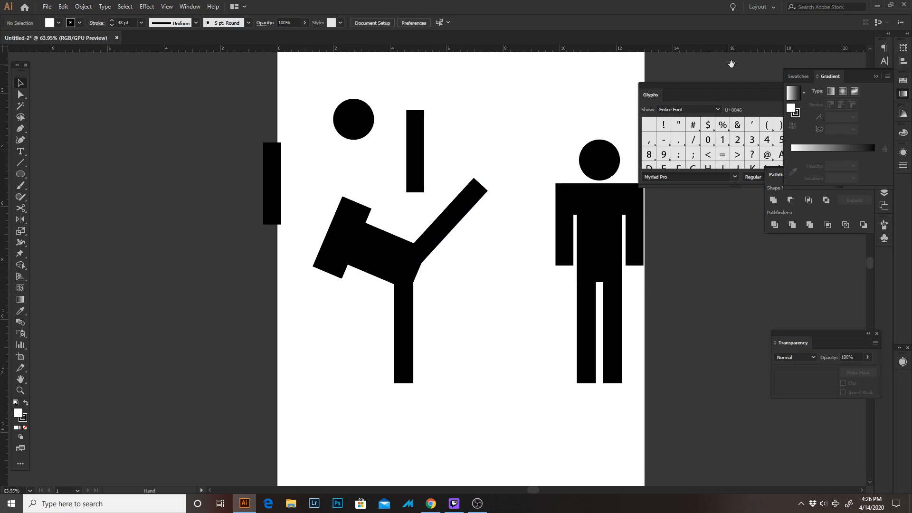
{"action": "left_click_drag", "start_coordinate": [593, 136], "coordinate": [625, 120]}
{"action": "left_click_drag", "start_coordinate": [404, 193], "coordinate": [463, 191]}
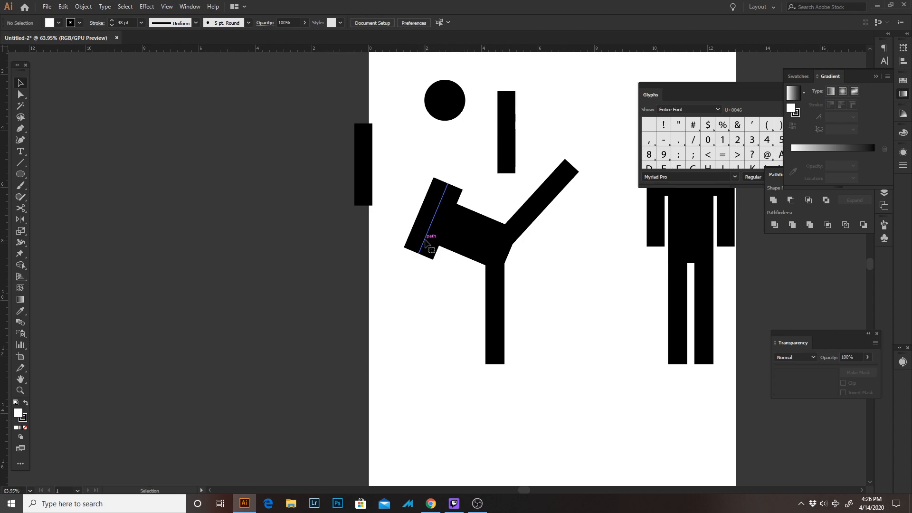
Delete the shoulder bar crossing the tilted torso and move the loose arm off the artboard's edge to hang from the lower shoulder corner
{"action": "left_click", "coordinate": [426, 243]}
{"action": "key", "text": "Delete"}
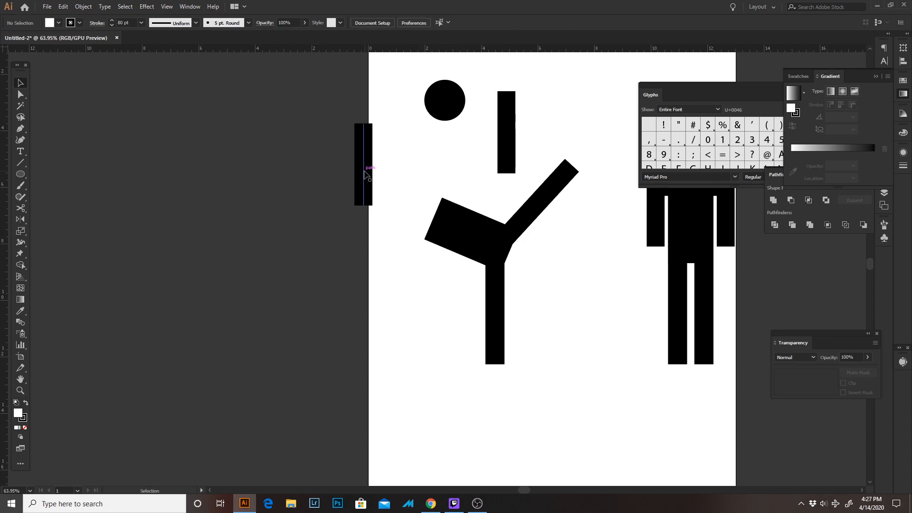
{"action": "left_click_drag", "start_coordinate": [366, 176], "coordinate": [561, 266]}
{"action": "key", "text": "Left"}
{"action": "key", "text": "Down"}
{"action": "key", "text": "ctrl+space"}
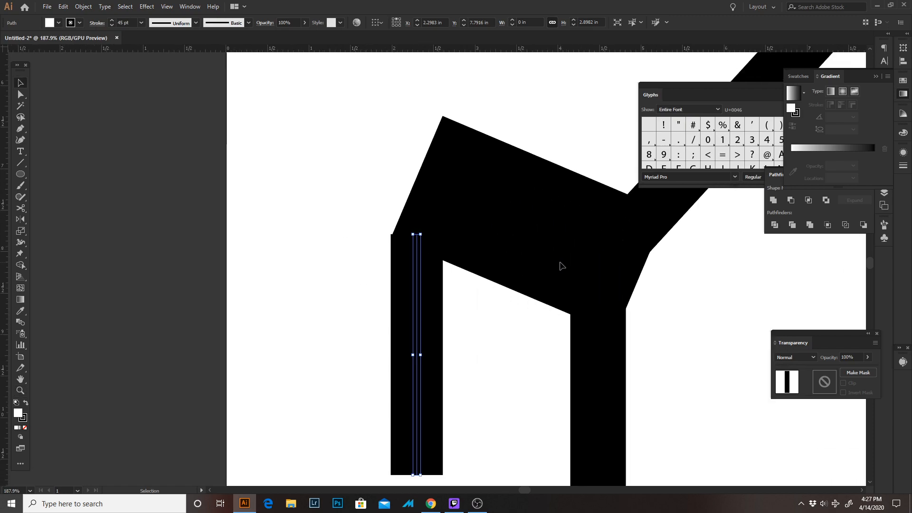
Fine-tune the hanging arm's position to X 2.2983 in, Y 7.8055 in so its top joins the torso's lower shoulder corner
{"action": "key", "text": "Down"}
{"action": "key", "text": "Left"}
{"action": "key", "text": "Right"}
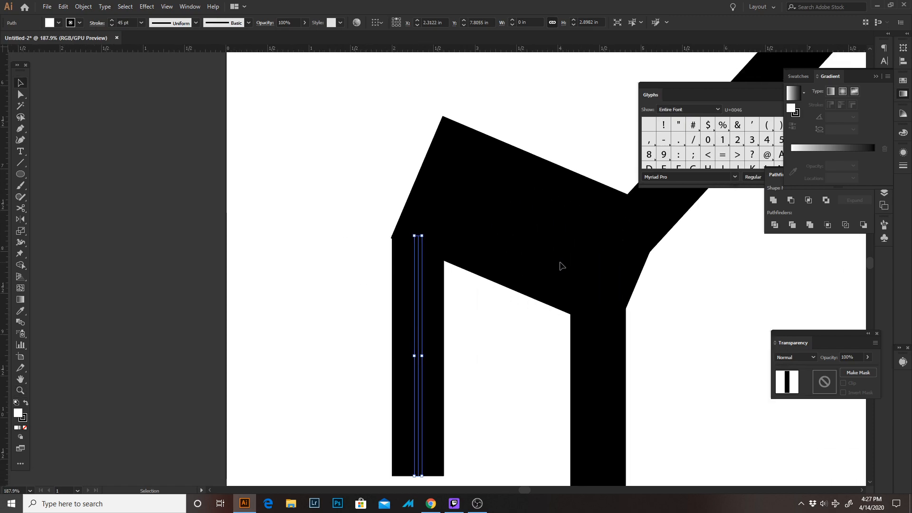
{"action": "key", "text": "Left"}
{"action": "key", "text": "ctrl+shift+a"}
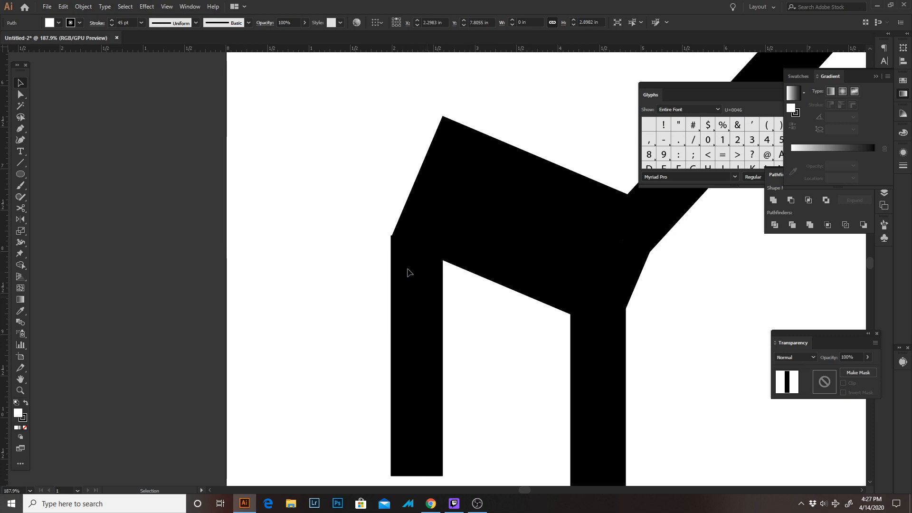
Add an anchor point at the middle of the hanging arm's path to serve as an elbow
{"action": "key", "text": "space"}
{"action": "left_click_drag", "start_coordinate": [428, 289], "coordinate": [389, 225]}
{"action": "key", "text": "ctrl+space"}
{"action": "left_click_drag", "start_coordinate": [408, 259], "coordinate": [388, 275]}
{"action": "key", "text": "a"}
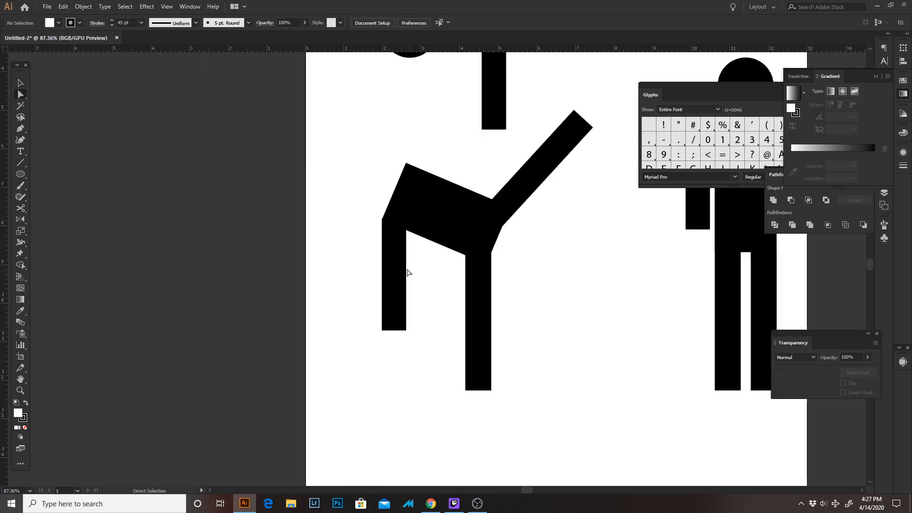
{"action": "key", "text": "plus"}
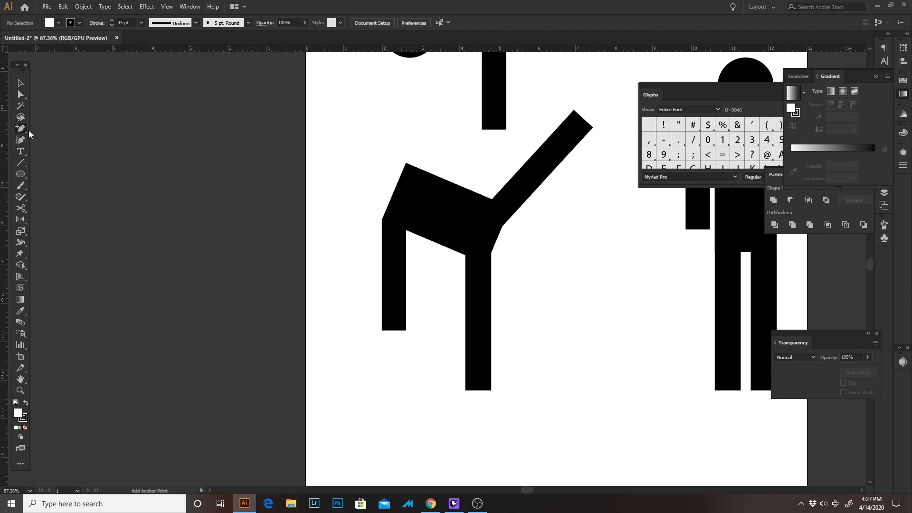
{"action": "left_click", "coordinate": [20, 129]}
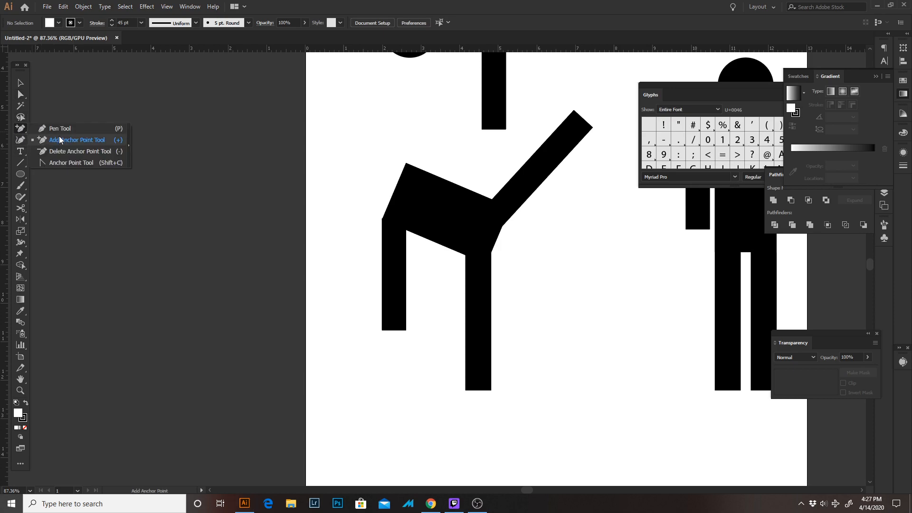
{"action": "left_click", "coordinate": [60, 139]}
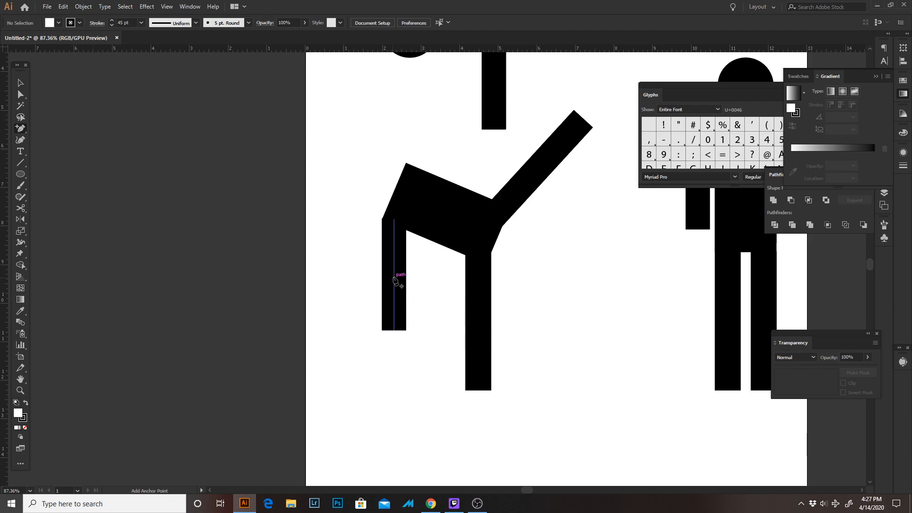
{"action": "left_click", "coordinate": [394, 274]}
Bend the hanging arm at its elbow so the forearm points toward the standing leg, and slant the upper arm slightly
{"action": "key", "text": "a"}
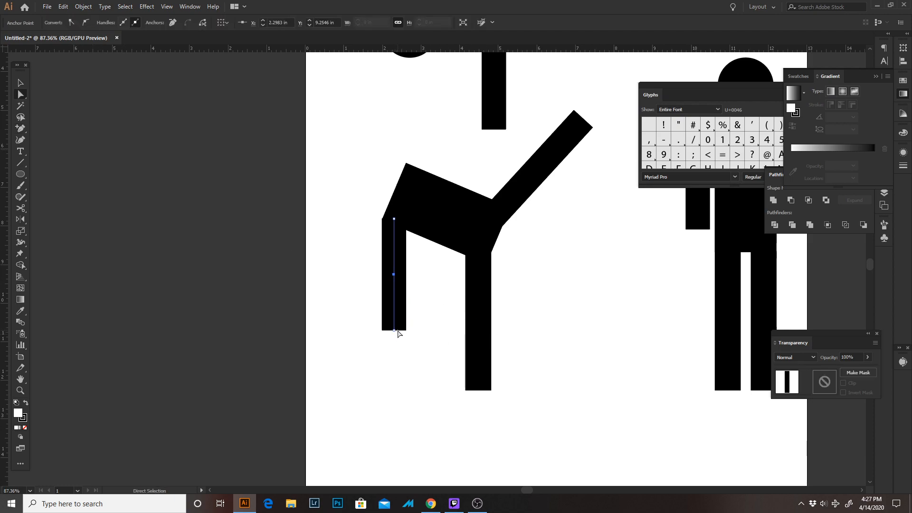
{"action": "left_click", "coordinate": [359, 357]}
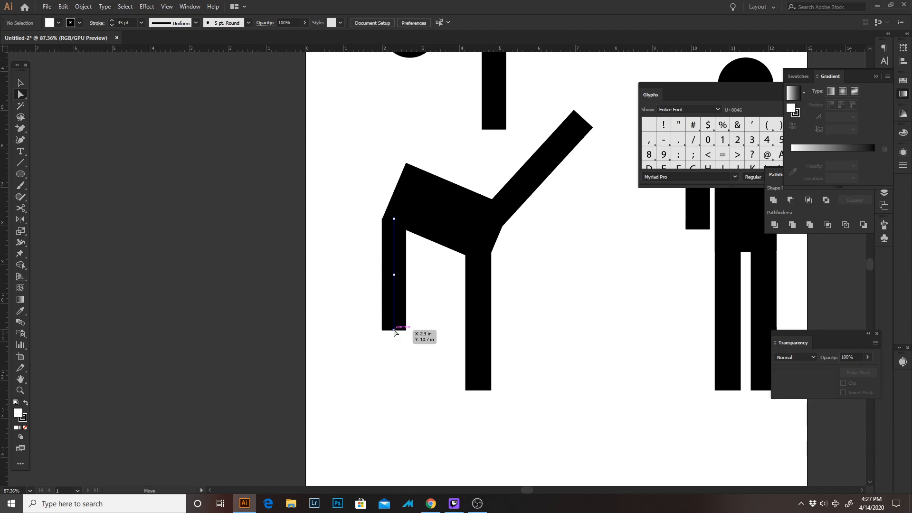
{"action": "left_click_drag", "start_coordinate": [395, 331], "coordinate": [438, 291]}
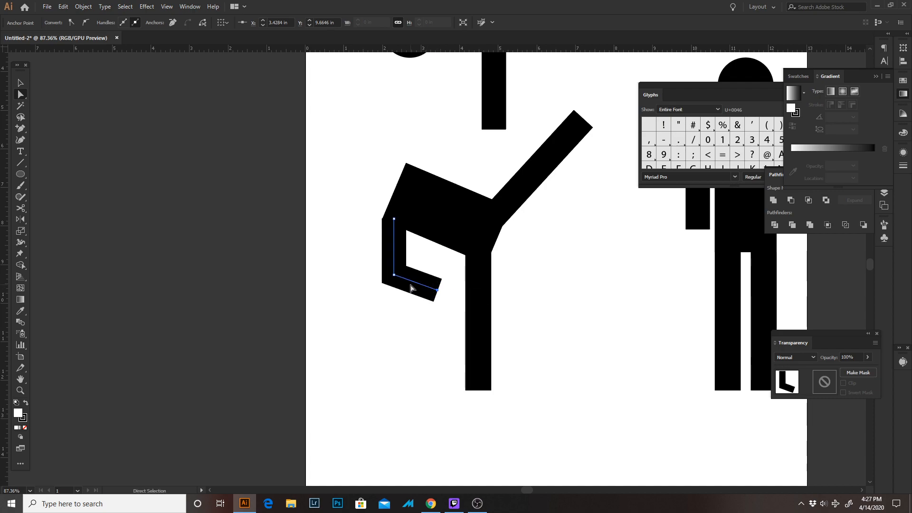
{"action": "left_click", "coordinate": [394, 275]}
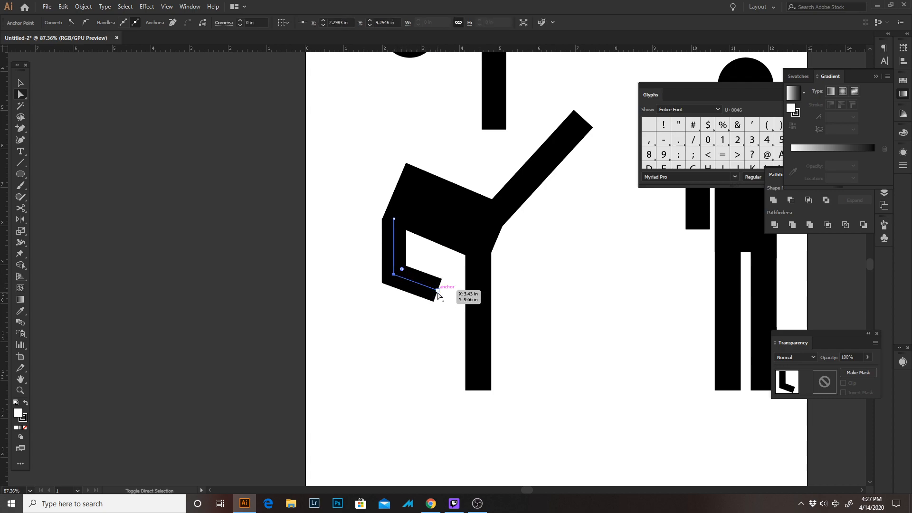
{"action": "left_click_drag", "start_coordinate": [438, 291], "coordinate": [430, 315]}
{"action": "left_click", "coordinate": [453, 285]}
{"action": "left_click", "coordinate": [459, 261]}
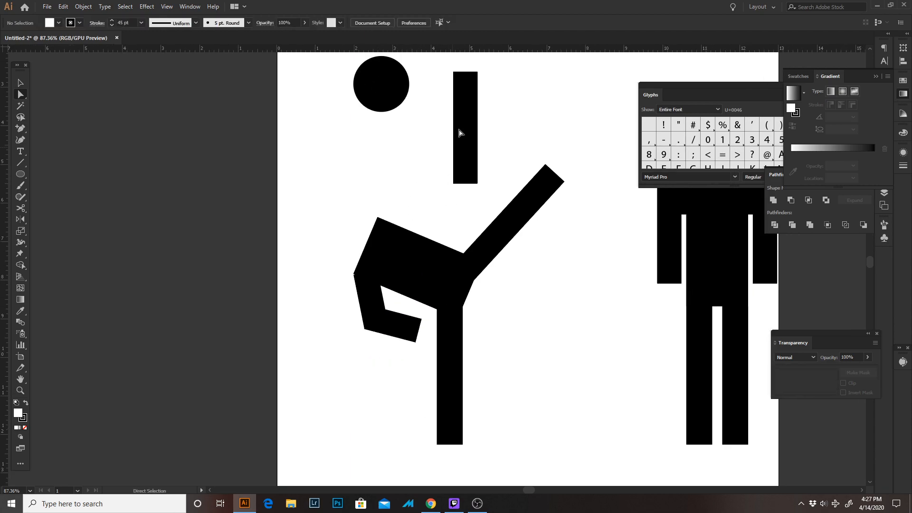
Attach the loose upright arm to the torso's upper shoulder corner, rotated diagonally upward toward the raised leg, and nudge it into alignment
{"action": "key", "text": "v"}
{"action": "left_click_drag", "start_coordinate": [466, 128], "coordinate": [418, 160]}
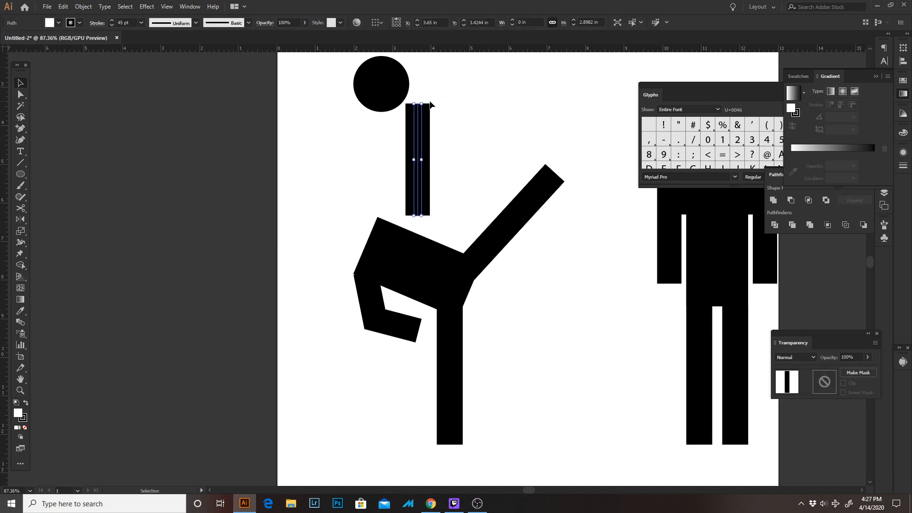
{"action": "left_click_drag", "start_coordinate": [431, 100], "coordinate": [432, 183]}
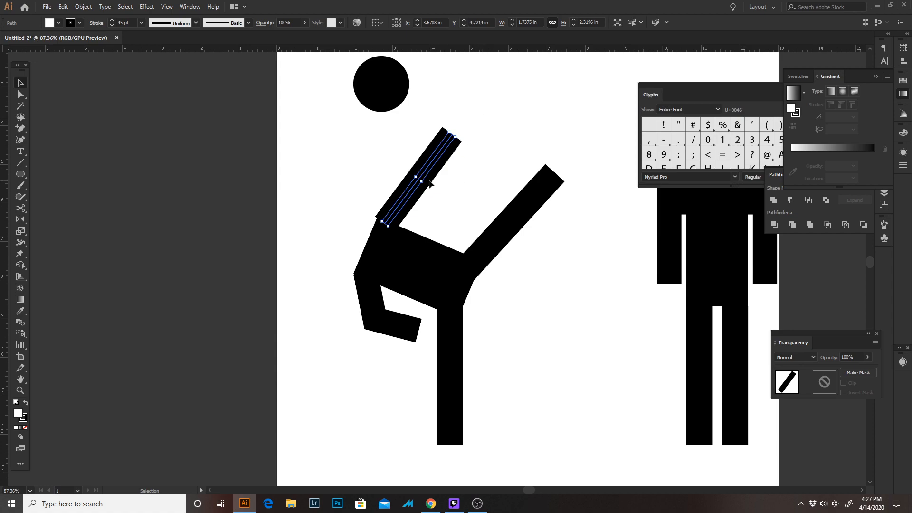
{"action": "key", "text": "Right"}
{"action": "key", "text": "Right"}
{"action": "key", "text": "Right"}
{"action": "key", "text": "Right"}
{"action": "key", "text": "Down"}
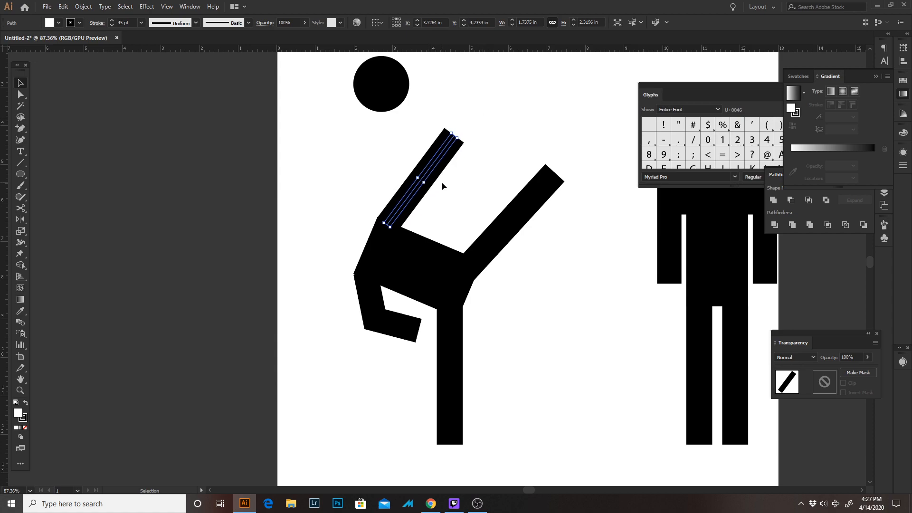
Move the head circle down beside the shoulder end of the tilted torso
{"action": "left_click", "coordinate": [352, 124]}
{"action": "left_click_drag", "start_coordinate": [361, 111], "coordinate": [407, 255]}
{"action": "left_click", "coordinate": [335, 327]}
Shift the bent arm's shoulder anchor point up to Y 7.7777 in to close the notch at the torso corner
{"action": "key", "text": "z"}
{"action": "key", "text": "a"}
{"action": "left_click", "coordinate": [393, 358]}
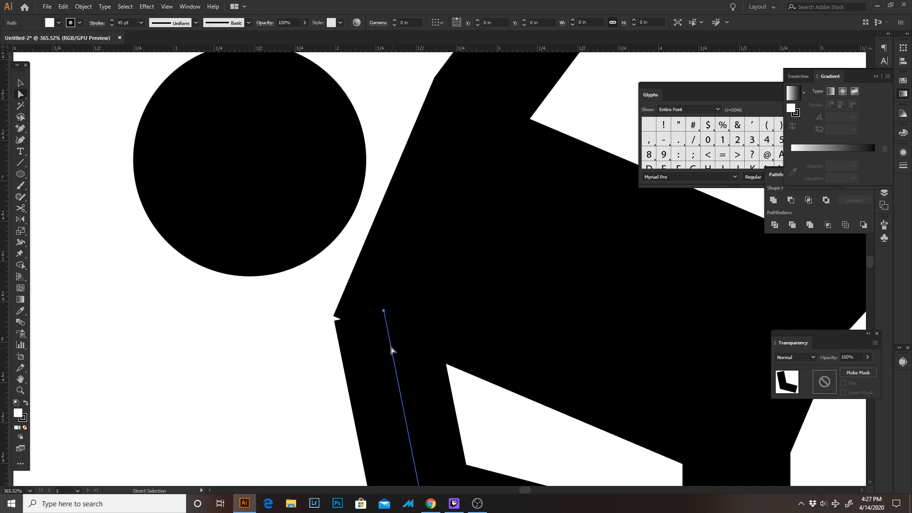
{"action": "left_click", "coordinate": [326, 336]}
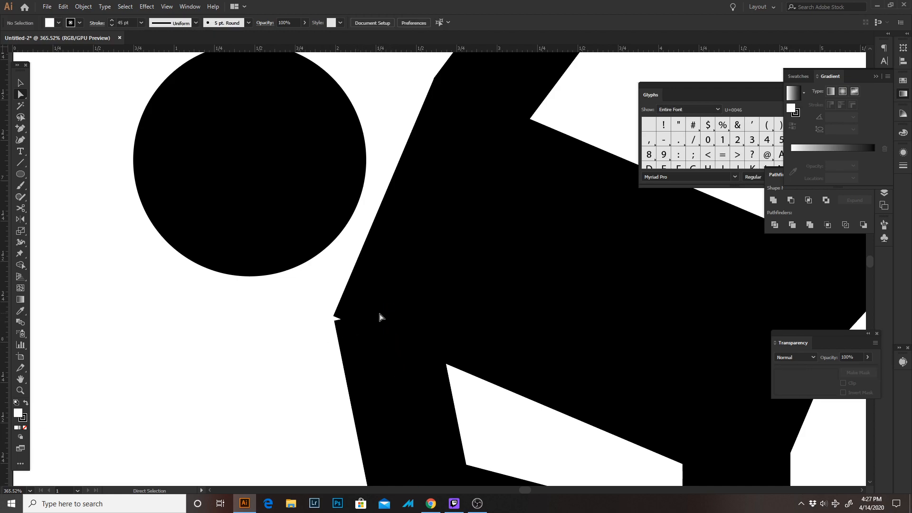
{"action": "left_click", "coordinate": [385, 313]}
{"action": "key", "text": "v"}
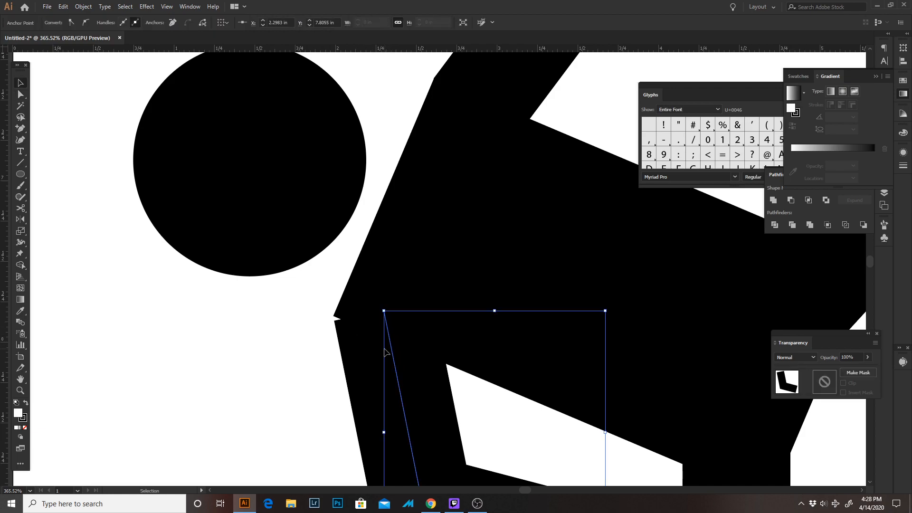
{"action": "key", "text": "Left"}
{"action": "key", "text": "Right"}
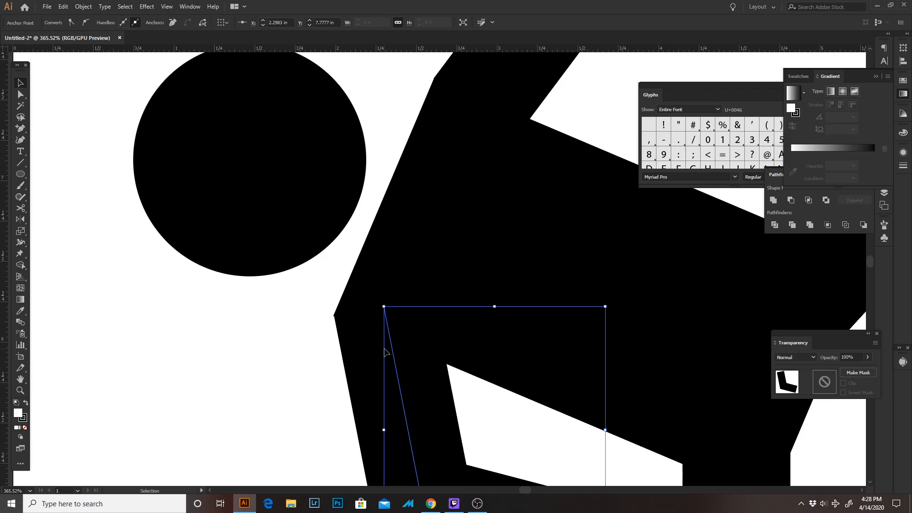
{"action": "left_click", "coordinate": [320, 350]}
Move the kicking figure's head slightly closer to its shoulders
{"action": "key", "text": "z"}
{"action": "left_click_drag", "start_coordinate": [324, 345], "coordinate": [183, 159]}
{"action": "key", "text": "space"}
{"action": "left_click_drag", "start_coordinate": [373, 287], "coordinate": [299, 233]}
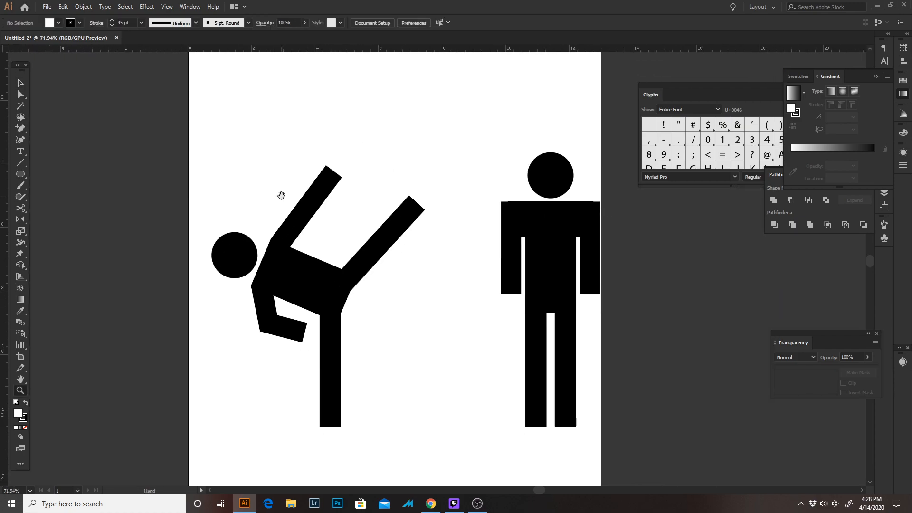
{"action": "key", "text": "Tab"}
{"action": "left_click_drag", "start_coordinate": [228, 200], "coordinate": [441, 442]}
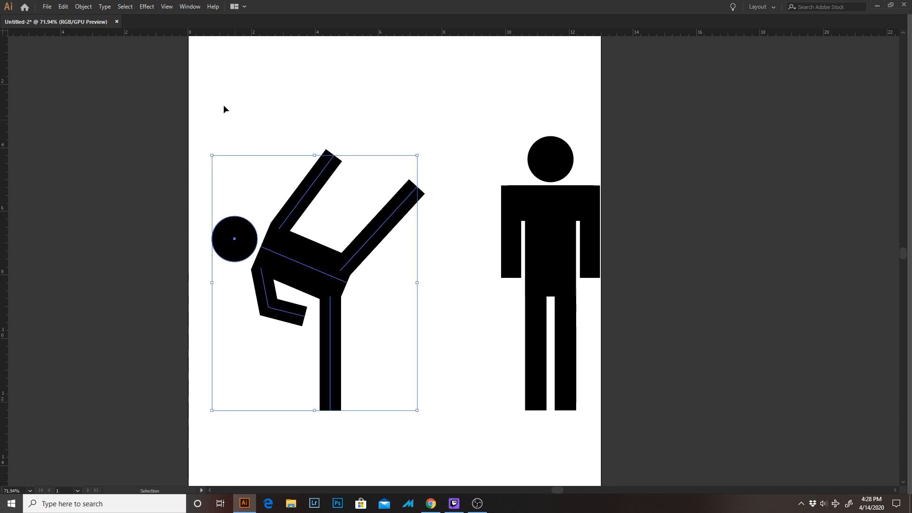
{"action": "left_click", "coordinate": [241, 228]}
{"action": "left_click_drag", "start_coordinate": [239, 243], "coordinate": [259, 239]}
{"action": "left_click", "coordinate": [429, 323]}
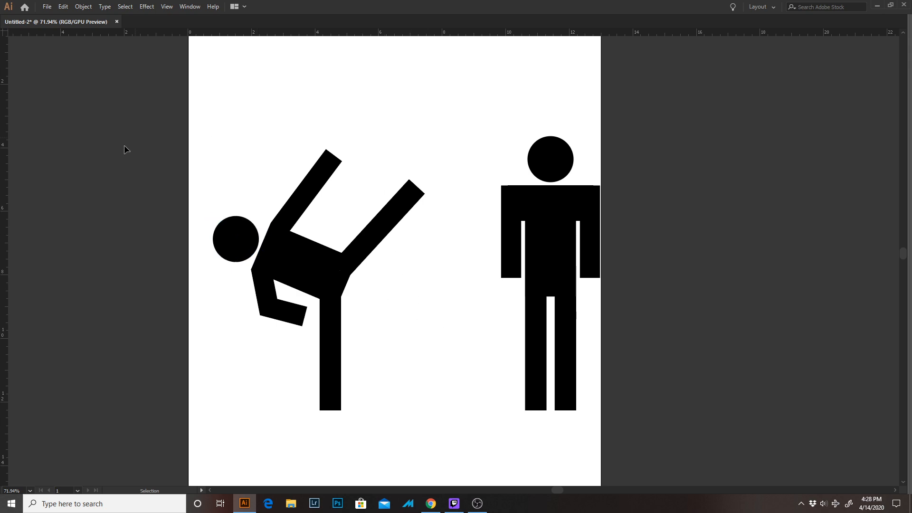
Move the whole kicking figure a little to the left, away from the standing figure
{"action": "left_click_drag", "start_coordinate": [124, 147], "coordinate": [356, 383]}
{"action": "left_click_drag", "start_coordinate": [304, 259], "coordinate": [284, 266]}
{"action": "left_click", "coordinate": [414, 312]}
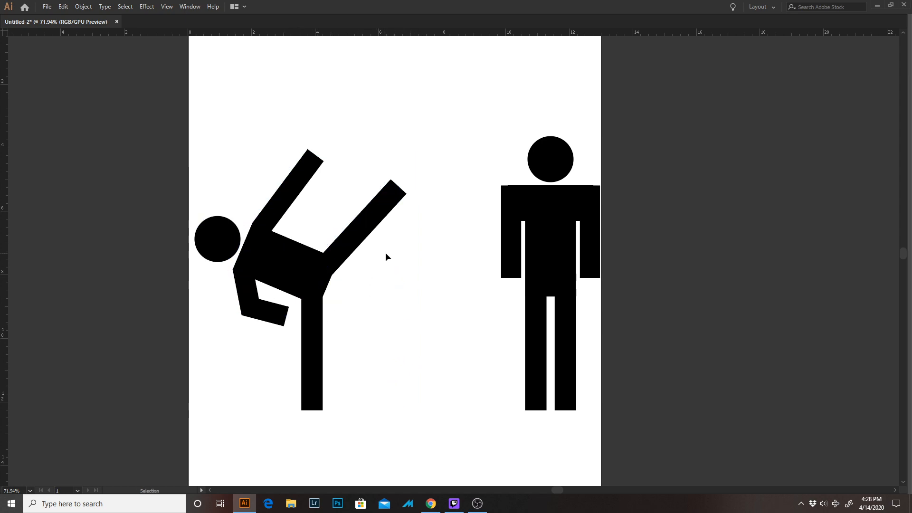
Expand the fill and stroke of the standing figure's horizontal shoulder bar into a solid shape
{"action": "left_click_drag", "start_coordinate": [530, 217], "coordinate": [401, 219]}
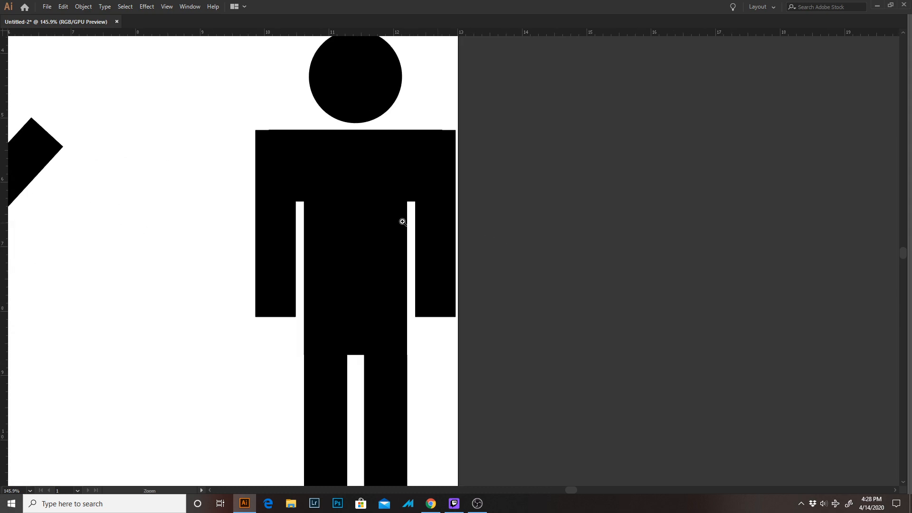
{"action": "left_click_drag", "start_coordinate": [327, 148], "coordinate": [310, 233]}
{"action": "key", "text": "v"}
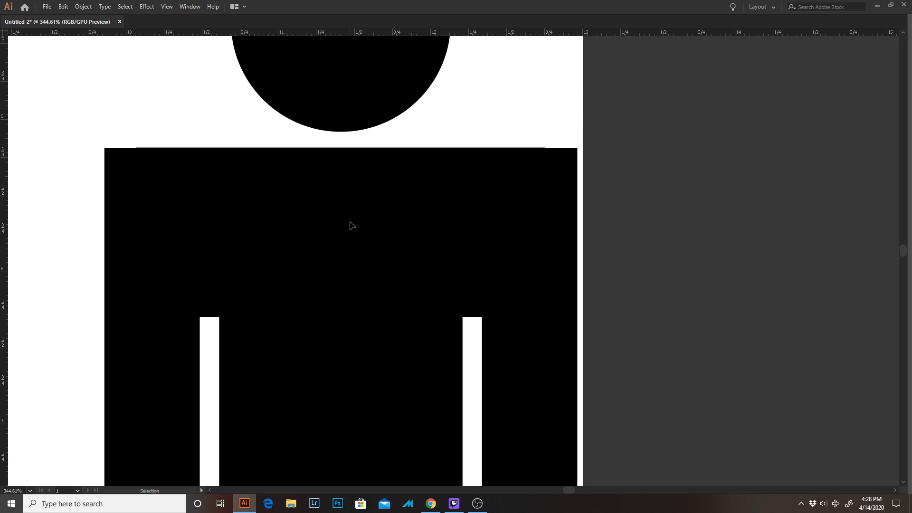
{"action": "left_click_drag", "start_coordinate": [235, 113], "coordinate": [266, 235]}
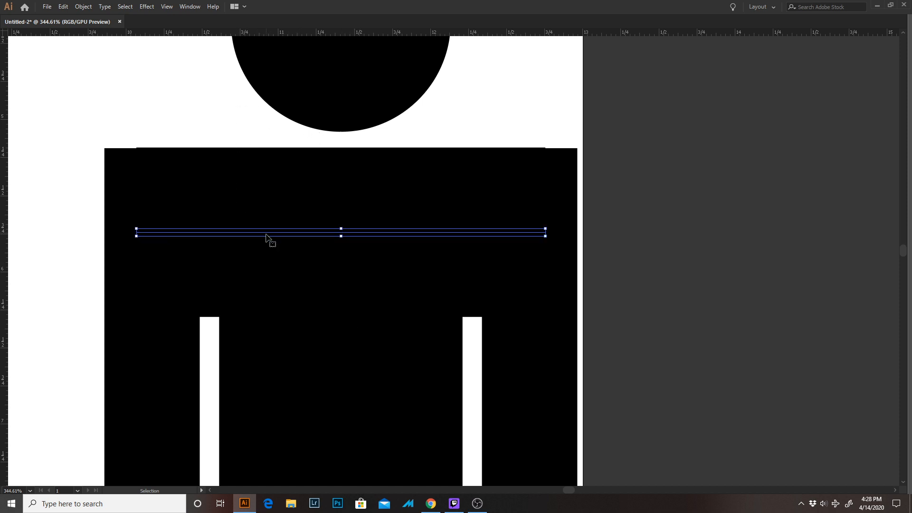
{"action": "key", "text": "Tab"}
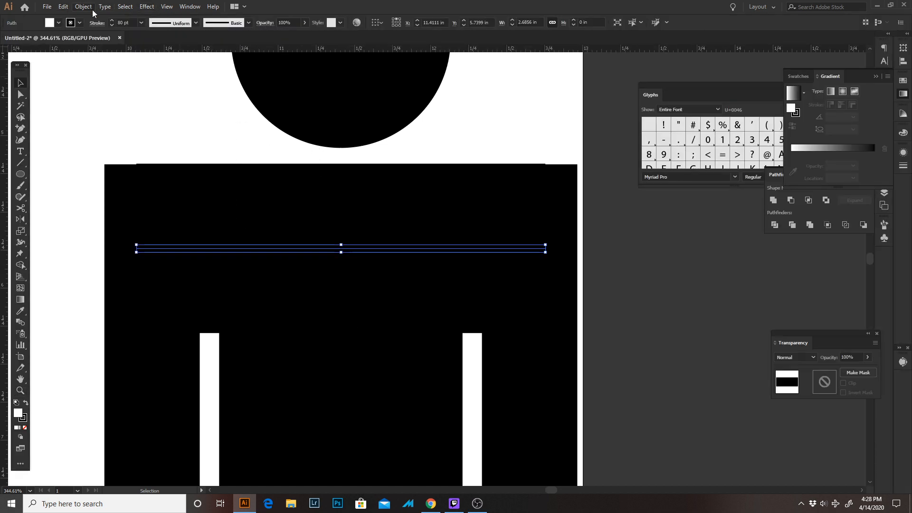
{"action": "left_click", "coordinate": [90, 7]}
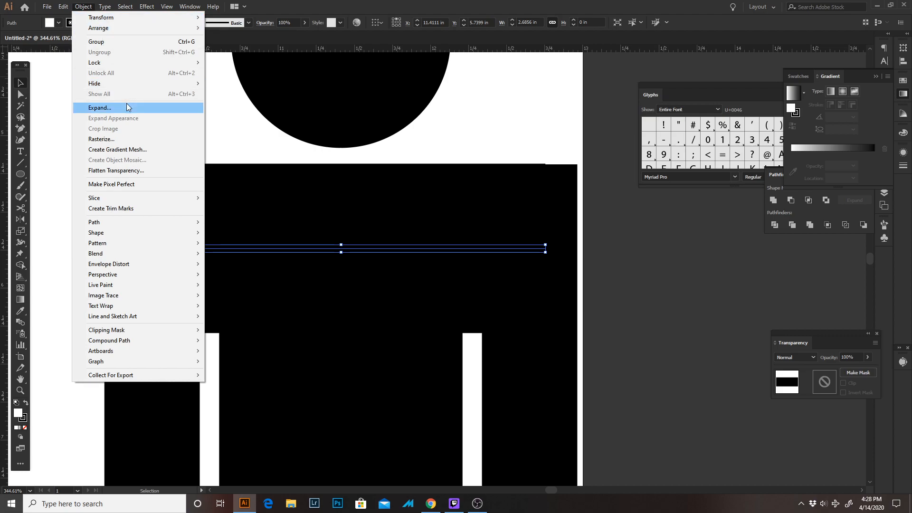
{"action": "left_click", "coordinate": [100, 107]}
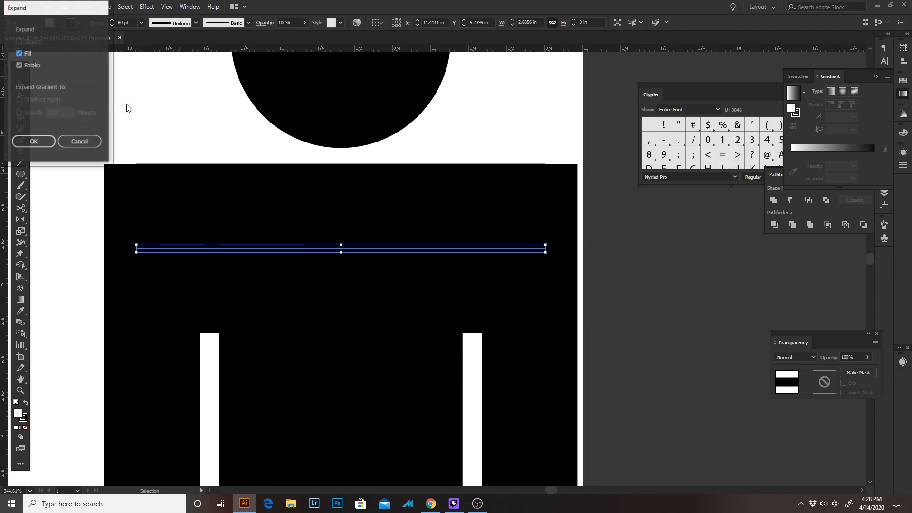
{"action": "left_click", "coordinate": [33, 141]}
{"action": "left_click", "coordinate": [107, 139]}
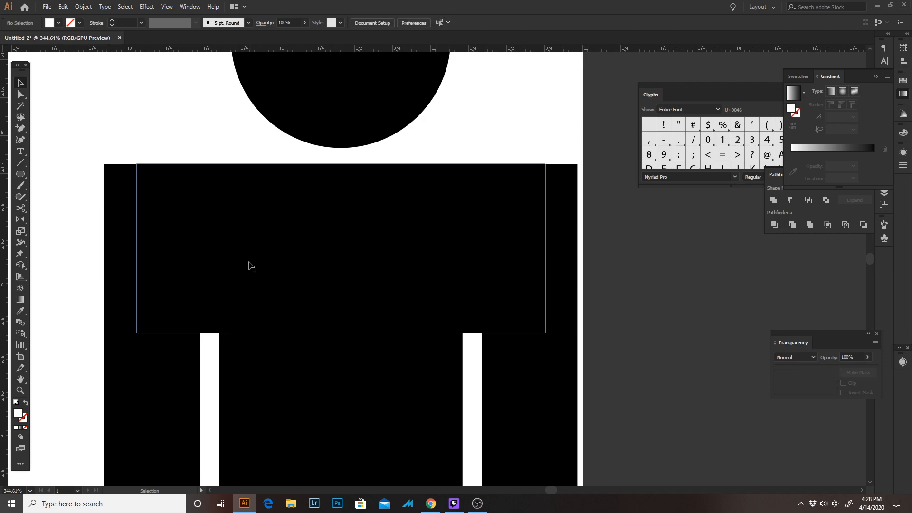
{"action": "left_click", "coordinate": [249, 266]}
{"action": "left_click", "coordinate": [181, 144]}
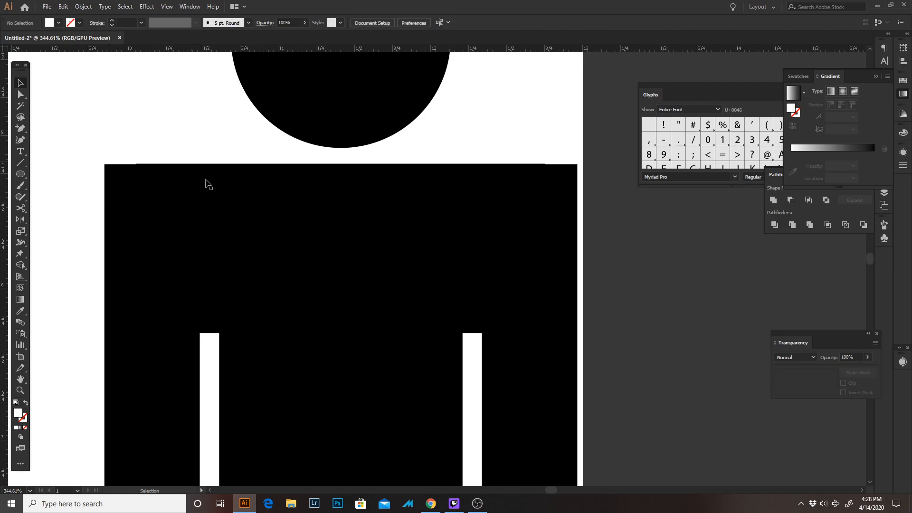
{"action": "left_click", "coordinate": [242, 225]}
{"action": "key", "text": "space"}
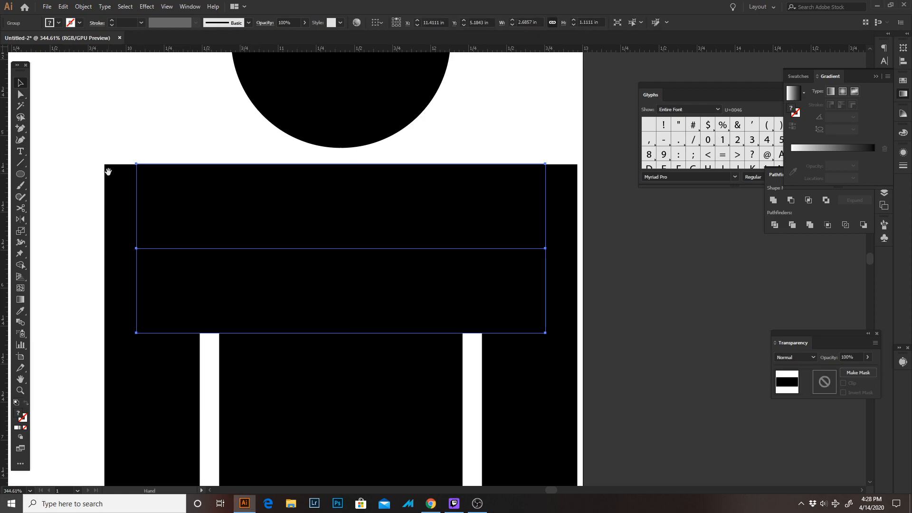
Expand the fill and stroke of the standing figure's left-hand arm into a solid shape
{"action": "left_click", "coordinate": [84, 333]}
{"action": "key", "text": "space"}
{"action": "left_click_drag", "start_coordinate": [136, 266], "coordinate": [173, 123]}
{"action": "left_click_drag", "start_coordinate": [139, 295], "coordinate": [219, 318]}
{"action": "left_click", "coordinate": [82, 7]}
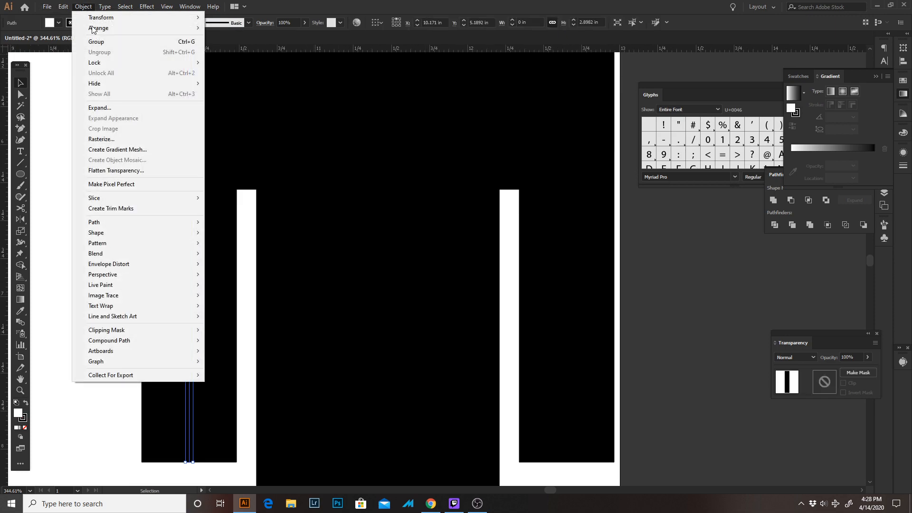
{"action": "left_click", "coordinate": [113, 107]}
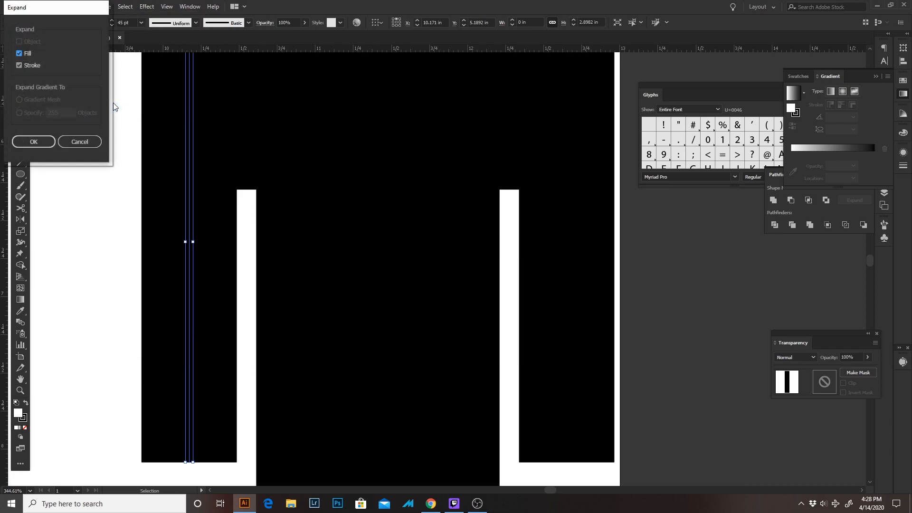
{"action": "key", "text": "Return"}
{"action": "left_click_drag", "start_coordinate": [411, 219], "coordinate": [238, 179]}
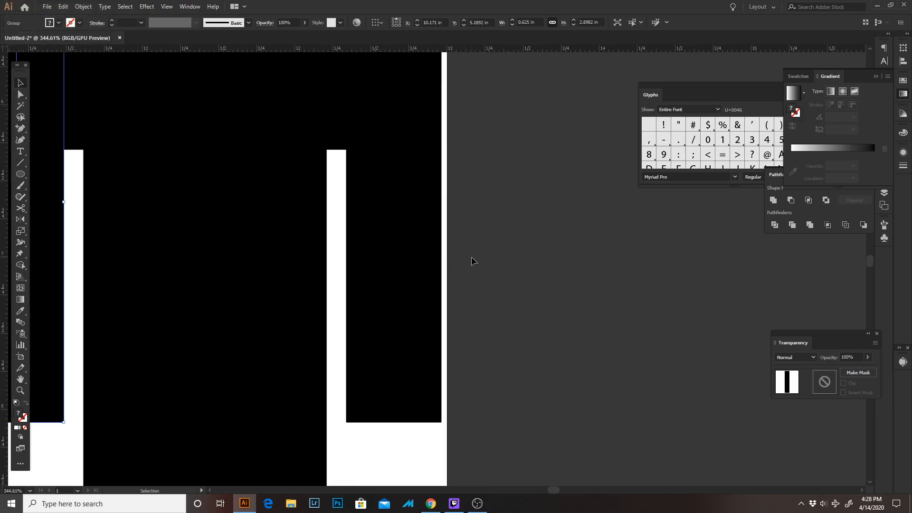
Expand the fill and stroke of the standing figure's right-hand arm into a solid shape
{"action": "left_click_drag", "start_coordinate": [440, 257], "coordinate": [382, 307]}
{"action": "left_click", "coordinate": [85, 8]}
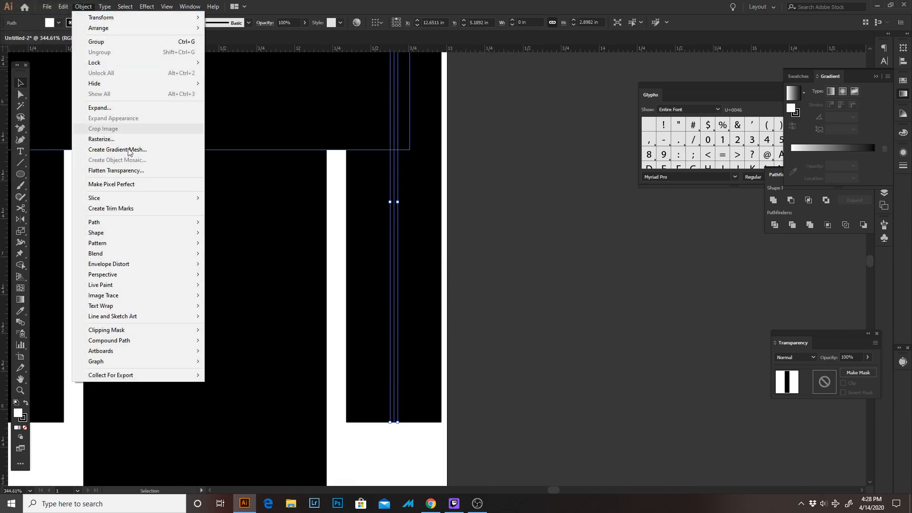
{"action": "left_click", "coordinate": [120, 110]}
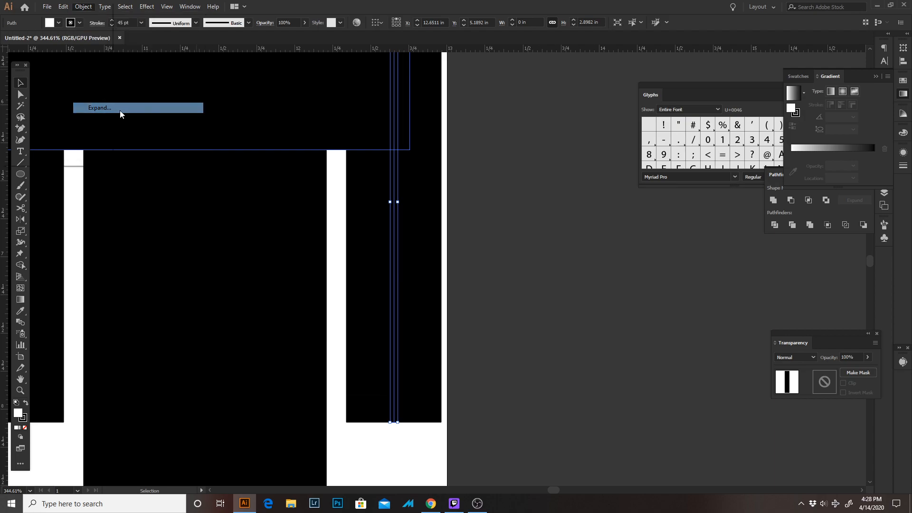
{"action": "key", "text": "Return"}
Nudge the standing figure's left-hand arm up until its top edge is flush with the shoulder bar
{"action": "left_click_drag", "start_coordinate": [174, 118], "coordinate": [434, 333]}
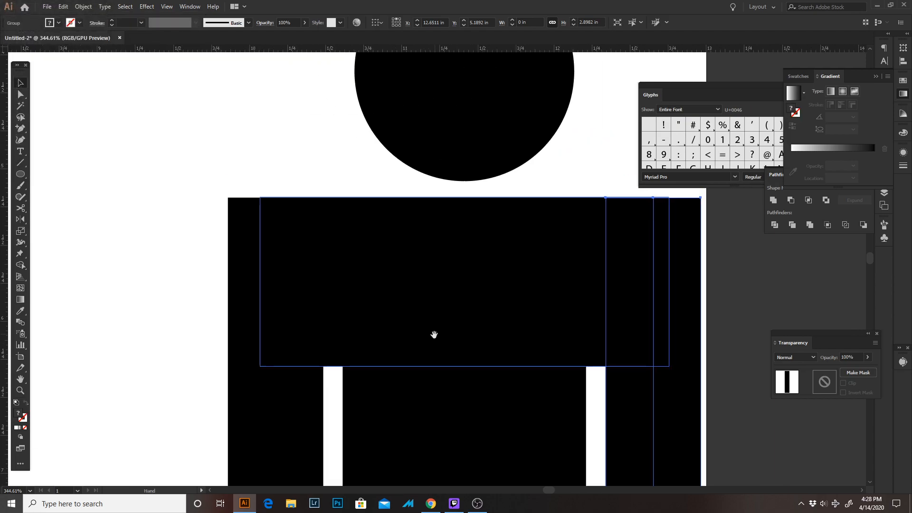
{"action": "left_click_drag", "start_coordinate": [240, 199], "coordinate": [309, 231]}
{"action": "left_click", "coordinate": [265, 241]}
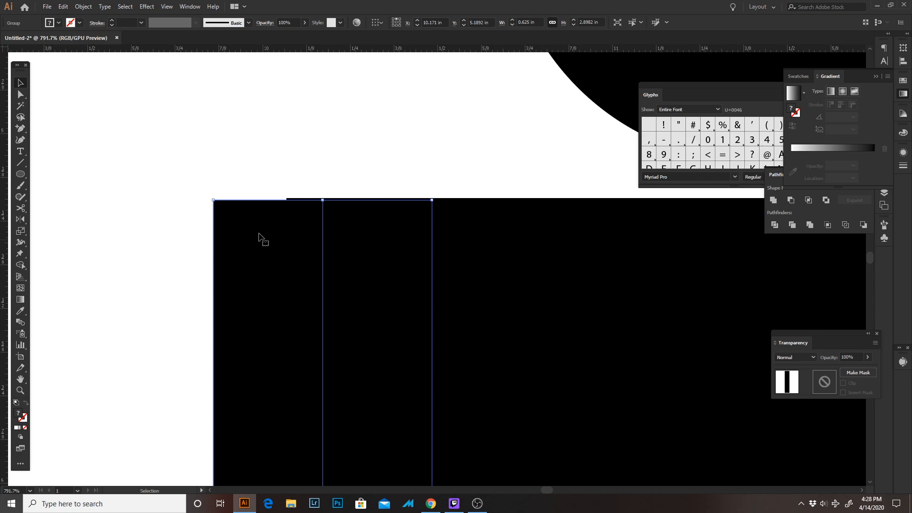
{"action": "left_click_drag", "start_coordinate": [219, 192], "coordinate": [286, 240]}
Nudge the right-hand arm up until its top edge is flush with the shoulder bar
{"action": "left_click_drag", "start_coordinate": [363, 203], "coordinate": [194, 194]}
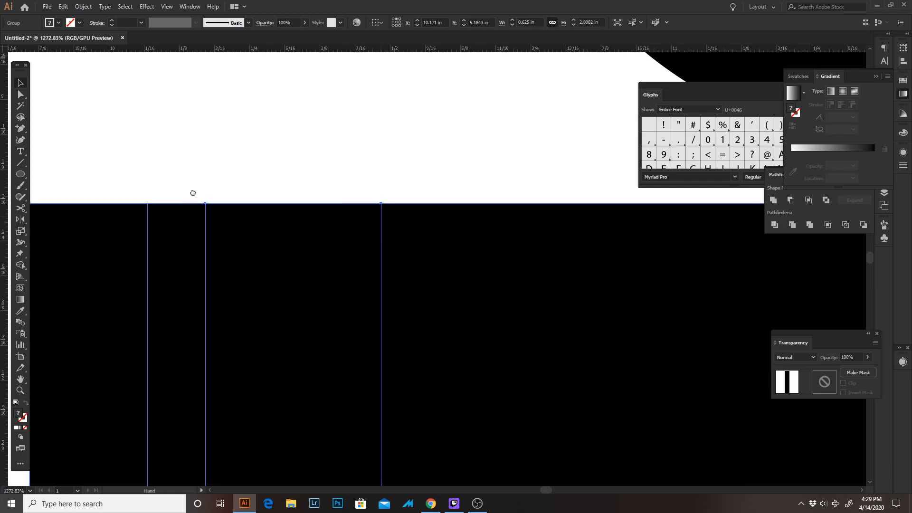
{"action": "left_click_drag", "start_coordinate": [665, 304], "coordinate": [119, 186]}
{"action": "left_click_drag", "start_coordinate": [688, 211], "coordinate": [83, 240]}
{"action": "left_click_drag", "start_coordinate": [312, 184], "coordinate": [555, 223]}
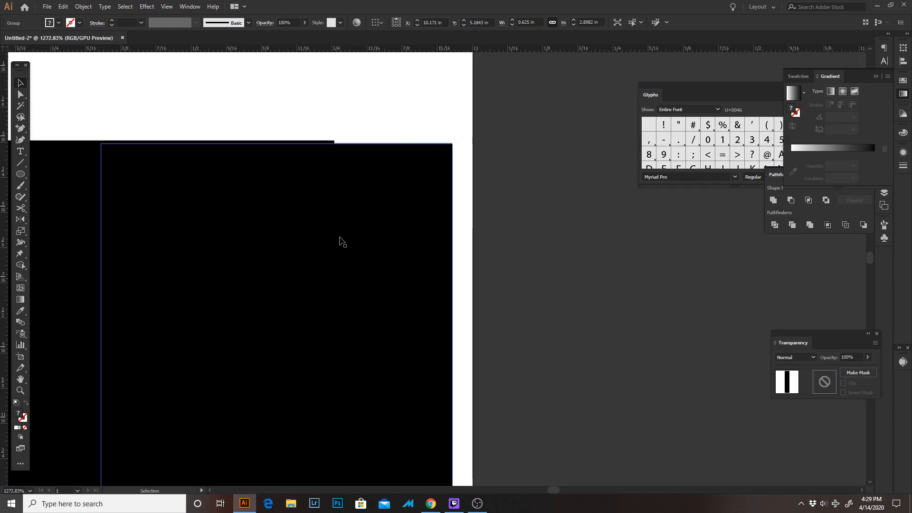
{"action": "left_click_drag", "start_coordinate": [340, 241], "coordinate": [340, 239]}
{"action": "left_click", "coordinate": [360, 125]}
Expand the fill and stroke of the standing figure's left-hand leg into a solid shape
{"action": "key", "text": "z"}
{"action": "left_click_drag", "start_coordinate": [351, 130], "coordinate": [209, 225]}
{"action": "left_click_drag", "start_coordinate": [327, 217], "coordinate": [641, 152]}
{"action": "left_click_drag", "start_coordinate": [517, 218], "coordinate": [324, 35]}
{"action": "left_click_drag", "start_coordinate": [324, 283], "coordinate": [338, 165]}
{"action": "left_click_drag", "start_coordinate": [373, 245], "coordinate": [337, 197]}
{"action": "key", "text": "v"}
{"action": "left_click_drag", "start_coordinate": [187, 337], "coordinate": [246, 357]}
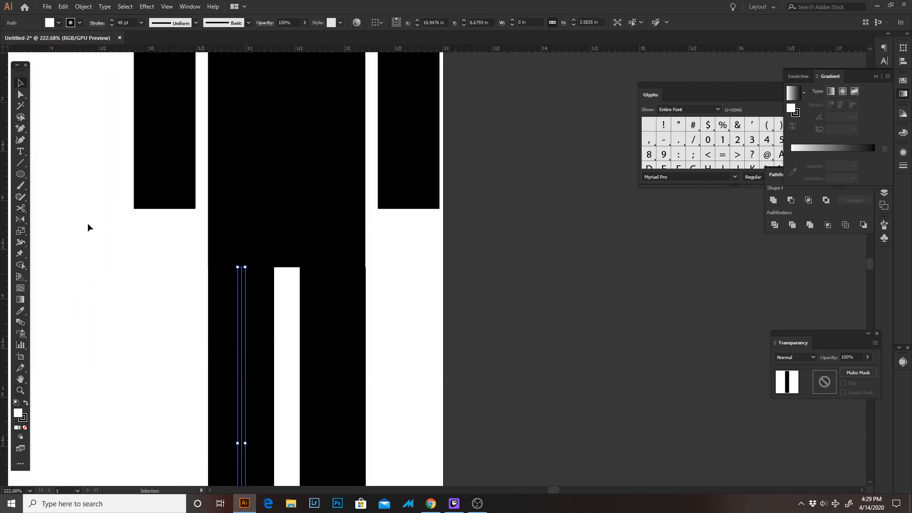
{"action": "left_click", "coordinate": [63, 7]}
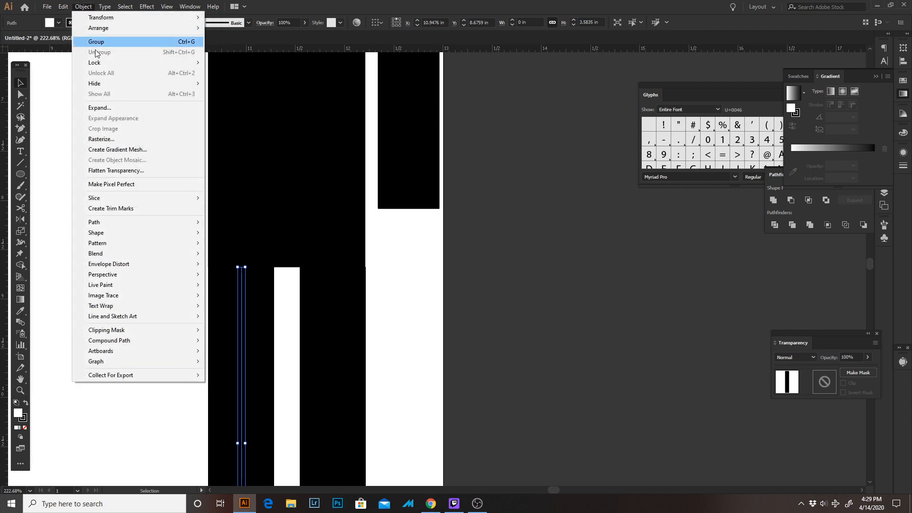
{"action": "left_click", "coordinate": [101, 108]}
{"action": "key", "text": "Return"}
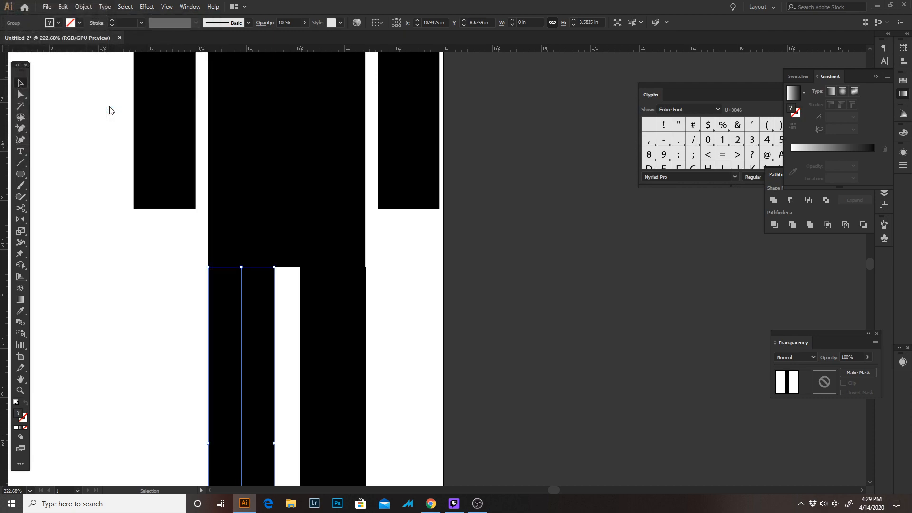
Expand the fill and stroke of the standing figure's right-hand leg into a solid shape
{"action": "left_click", "coordinate": [448, 350]}
{"action": "left_click", "coordinate": [333, 371]}
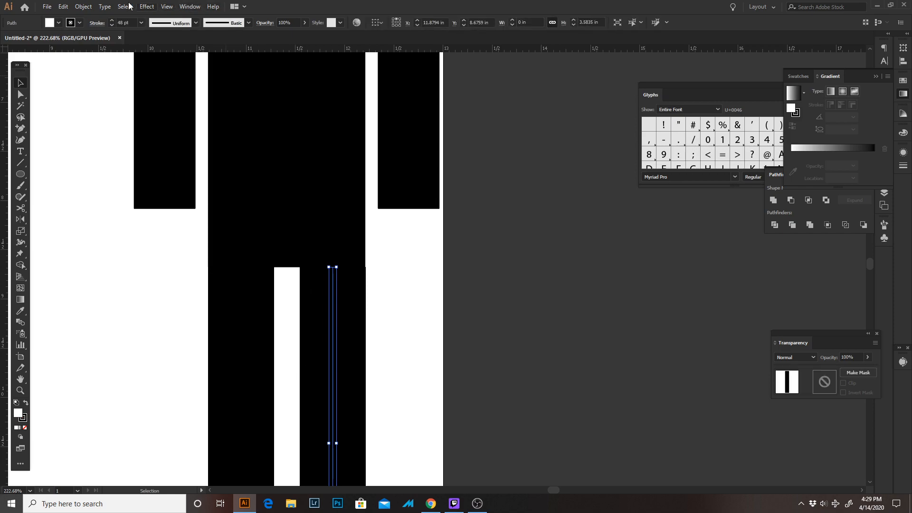
{"action": "left_click", "coordinate": [83, 7]}
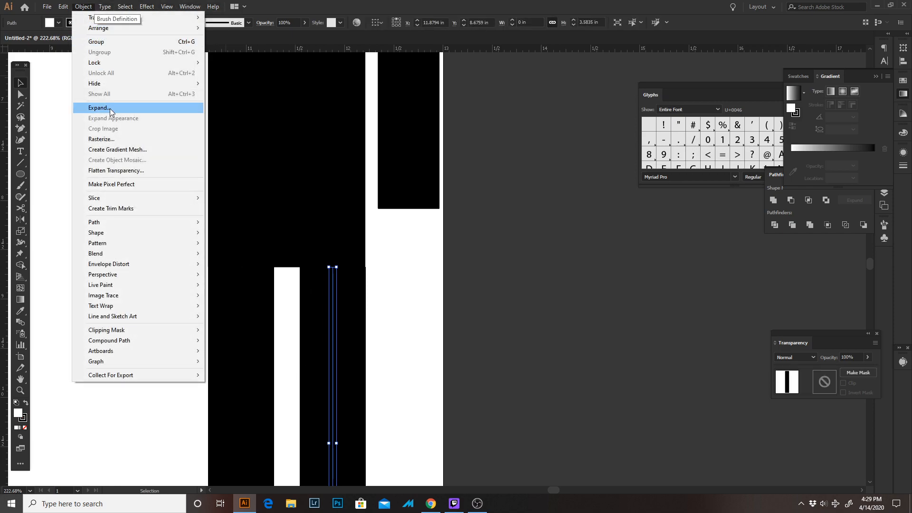
{"action": "left_click", "coordinate": [112, 109]}
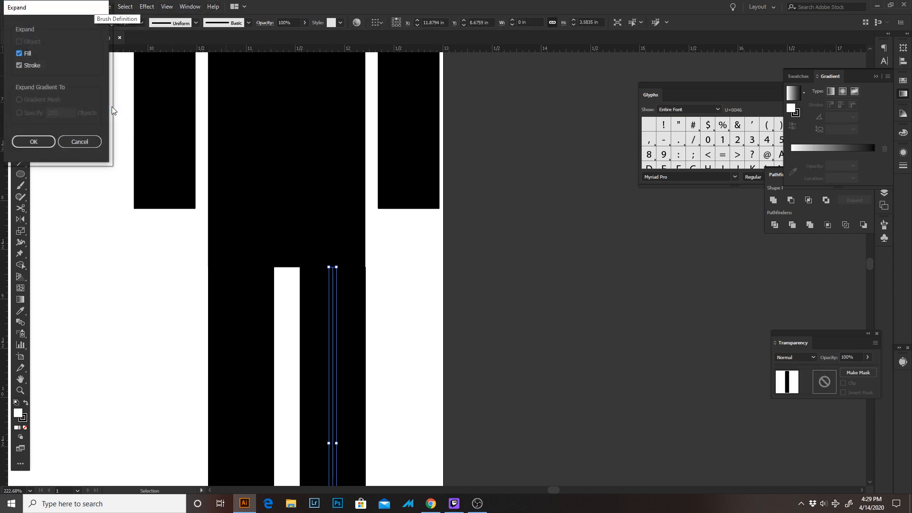
{"action": "key", "text": "Return"}
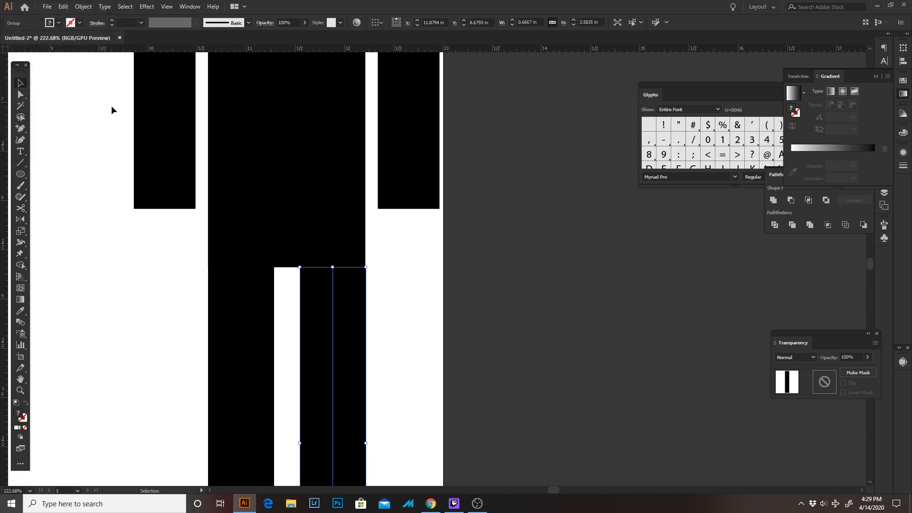
Check the legs against the torso and nudge the right-hand leg slightly left so its outer edge lines up with the torso's side
{"action": "left_click_drag", "start_coordinate": [411, 326], "coordinate": [445, 210]}
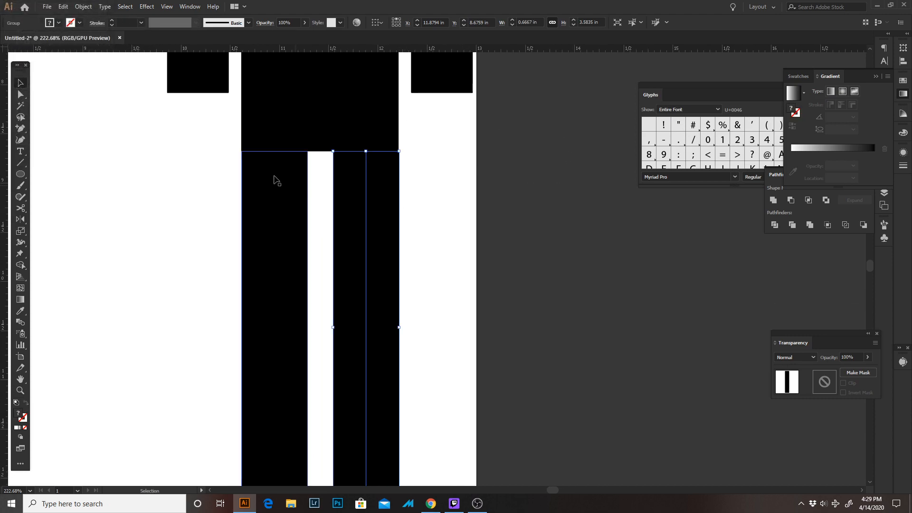
{"action": "left_click_drag", "start_coordinate": [229, 157], "coordinate": [328, 196]}
{"action": "left_click_drag", "start_coordinate": [247, 151], "coordinate": [371, 199]}
{"action": "left_click", "coordinate": [224, 138]}
{"action": "left_click_drag", "start_coordinate": [336, 162], "coordinate": [76, 171]}
{"action": "left_click_drag", "start_coordinate": [465, 171], "coordinate": [49, 177]}
{"action": "left_click", "coordinate": [368, 176]}
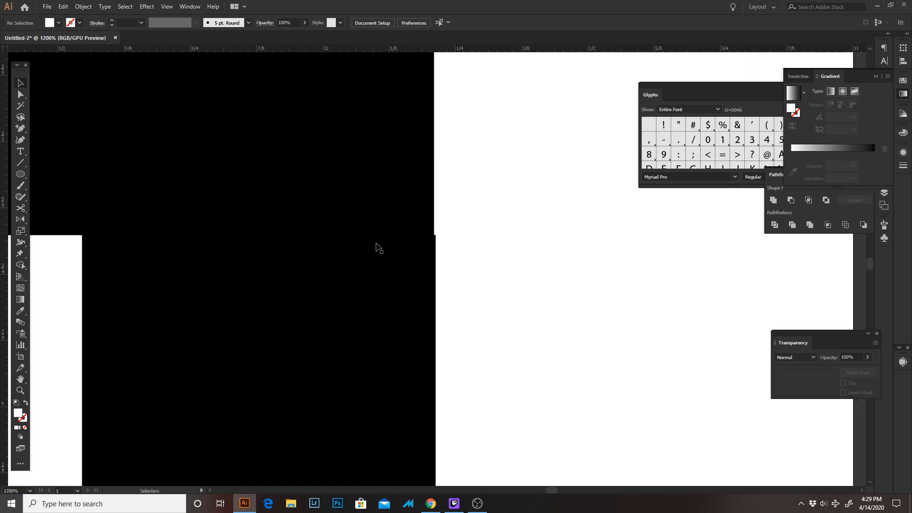
{"action": "mouse_move", "coordinate": [359, 298]}
{"action": "left_mouse_down"}
{"action": "mouse_move", "coordinate": [421, 299]}
{"action": "mouse_move", "coordinate": [344, 305]}
{"action": "mouse_move", "coordinate": [355, 306]}
{"action": "left_mouse_up"}
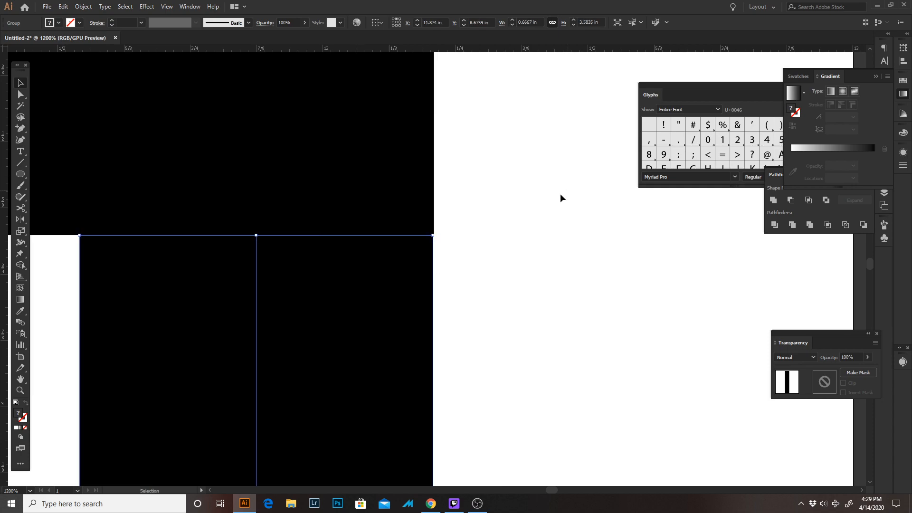
{"action": "left_click_drag", "start_coordinate": [432, 247], "coordinate": [624, 261]}
{"action": "left_click_drag", "start_coordinate": [376, 197], "coordinate": [377, 197]}
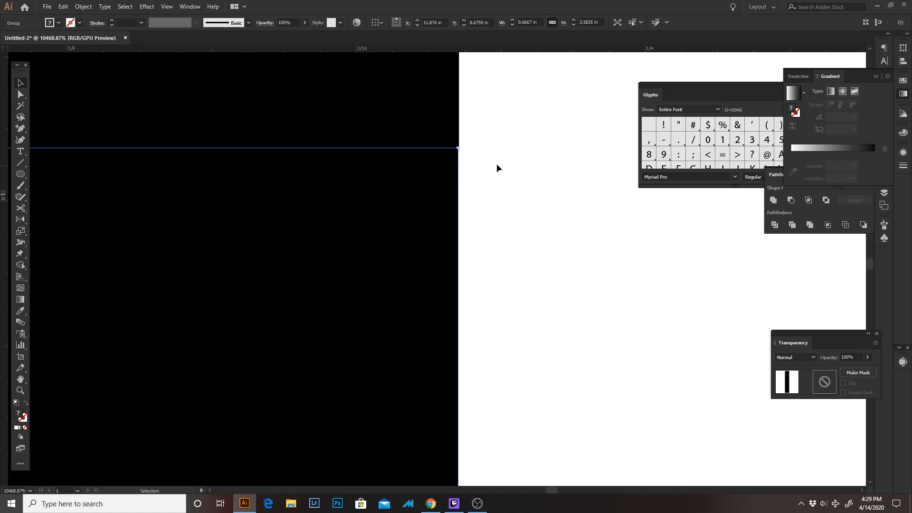
{"action": "left_click", "coordinate": [496, 167]}
{"action": "left_click_drag", "start_coordinate": [434, 111], "coordinate": [581, 222]}
{"action": "left_click", "coordinate": [406, 186], "text": "shift"}
{"action": "left_click_drag", "start_coordinate": [368, 190], "coordinate": [402, 191]}
{"action": "left_click", "coordinate": [507, 172]}
Select all the standing figure's body parts below the head and bring up the Pathfinder options
{"action": "key", "text": "z"}
{"action": "left_click_drag", "start_coordinate": [515, 225], "coordinate": [439, 237]}
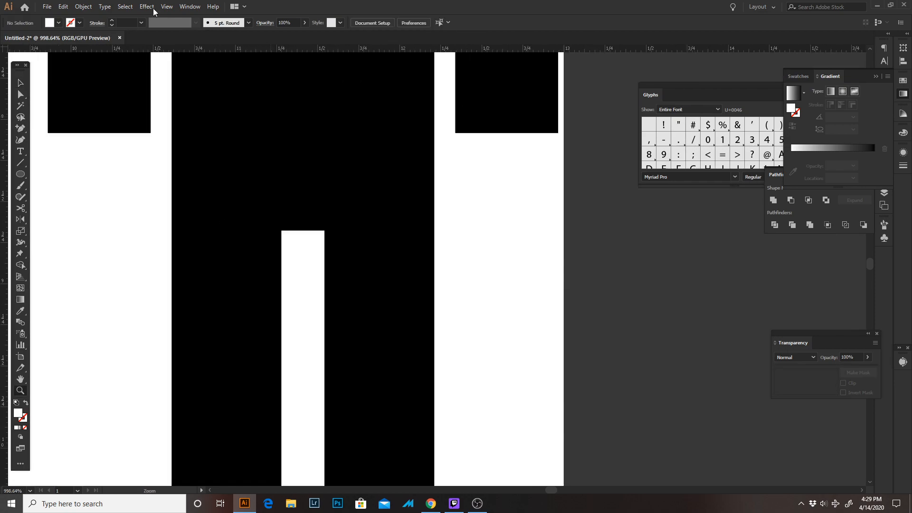
{"action": "left_click_drag", "start_coordinate": [154, 12], "coordinate": [142, 11]}
{"action": "left_click_drag", "start_coordinate": [334, 206], "coordinate": [289, 164]}
{"action": "left_click_drag", "start_coordinate": [302, 197], "coordinate": [405, 238]}
{"action": "left_click_drag", "start_coordinate": [212, 98], "coordinate": [120, 133]}
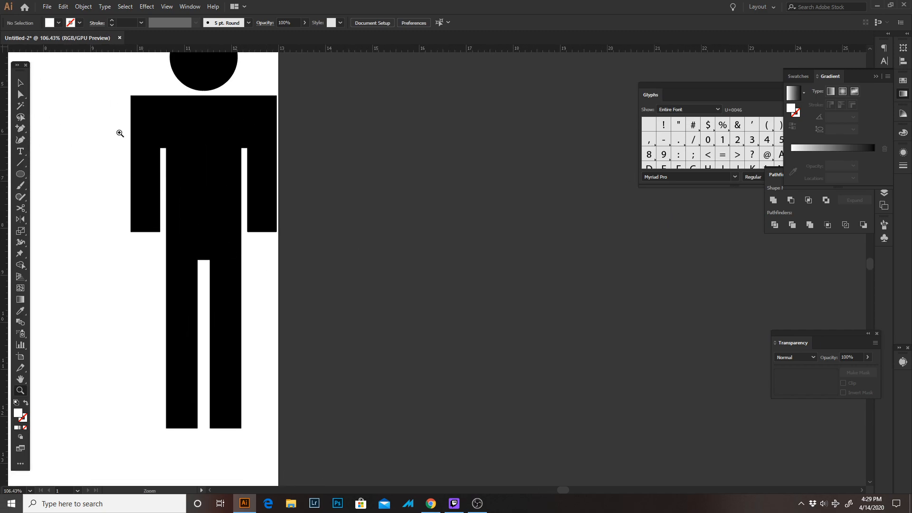
{"action": "key", "text": "v"}
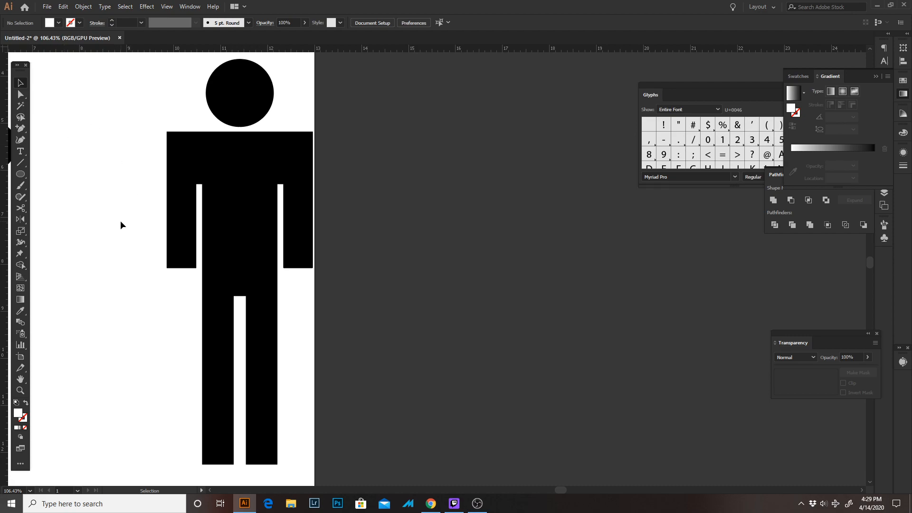
{"action": "left_click_drag", "start_coordinate": [113, 141], "coordinate": [314, 478]}
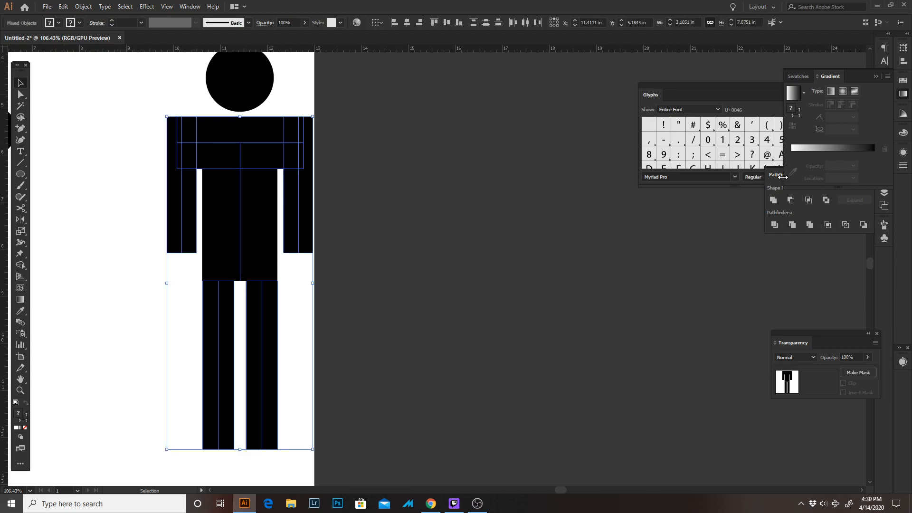
{"action": "left_click", "coordinate": [189, 6]}
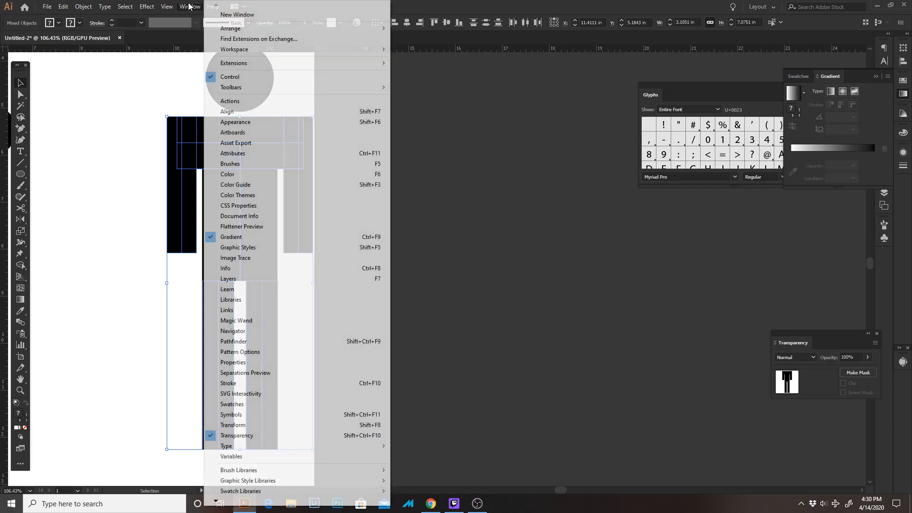
{"action": "left_click", "coordinate": [311, 341]}
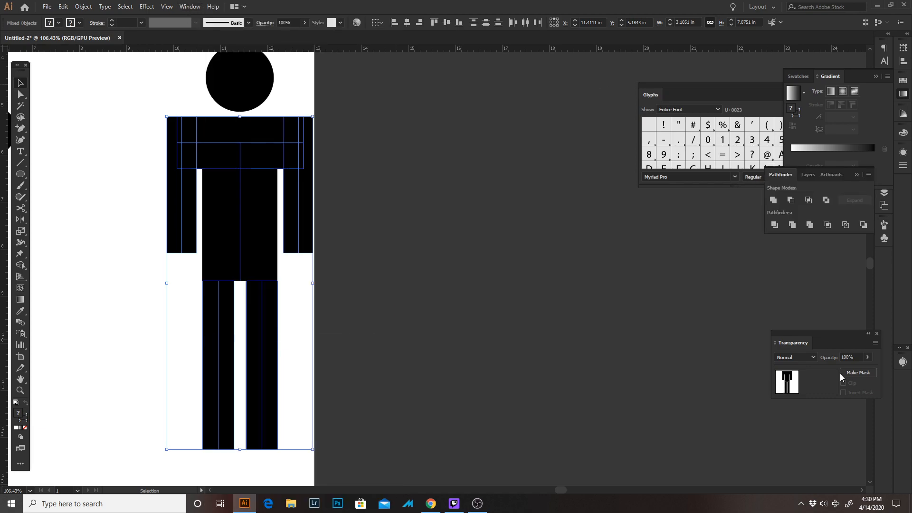
Try to combine the selected body parts with Pathfinder Merge and undo the attempt
{"action": "left_click", "coordinate": [809, 225]}
{"action": "key", "text": "ctrl+z"}
{"action": "key", "text": "ctrl+z"}
{"action": "key", "text": "ctrl+z"}
Expand the torso's fill and stroke, and combine all body parts below the head with Pathfinder Merge
{"action": "left_click", "coordinate": [77, 8]}
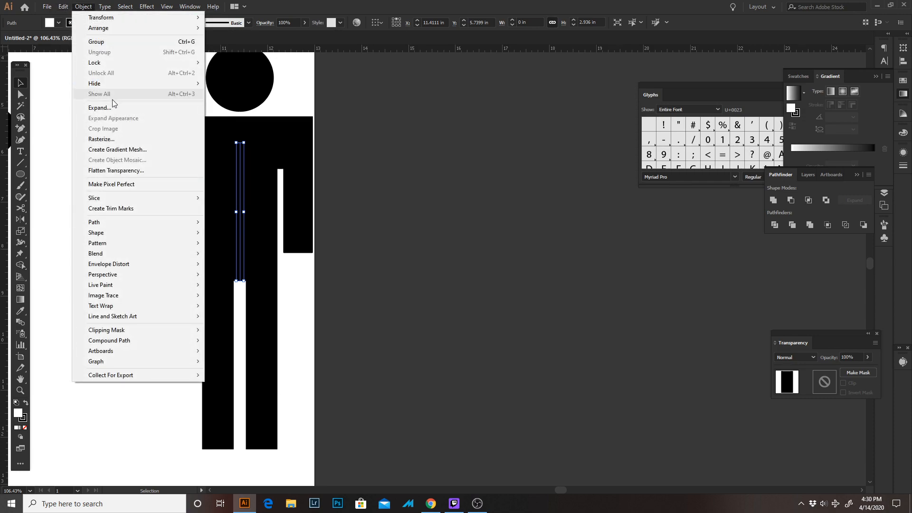
{"action": "left_click", "coordinate": [116, 108]}
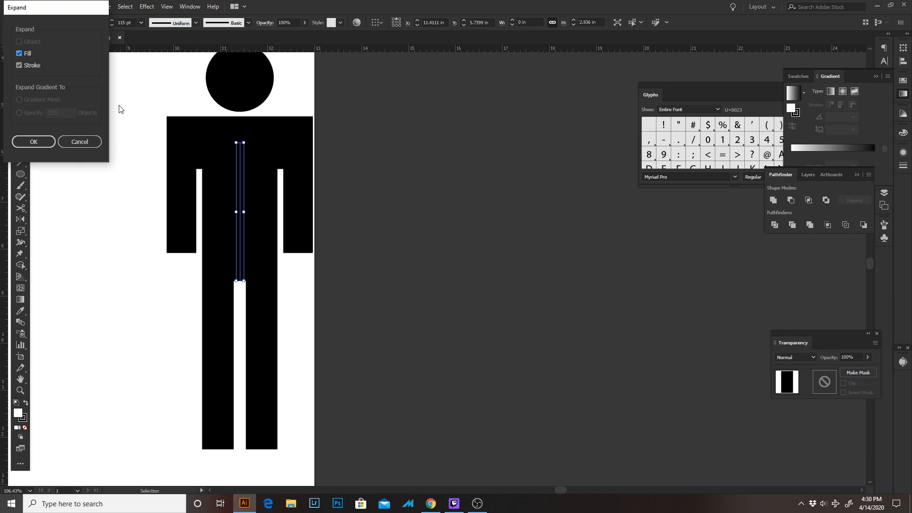
{"action": "key", "text": "Return"}
{"action": "left_click_drag", "start_coordinate": [124, 140], "coordinate": [317, 273]}
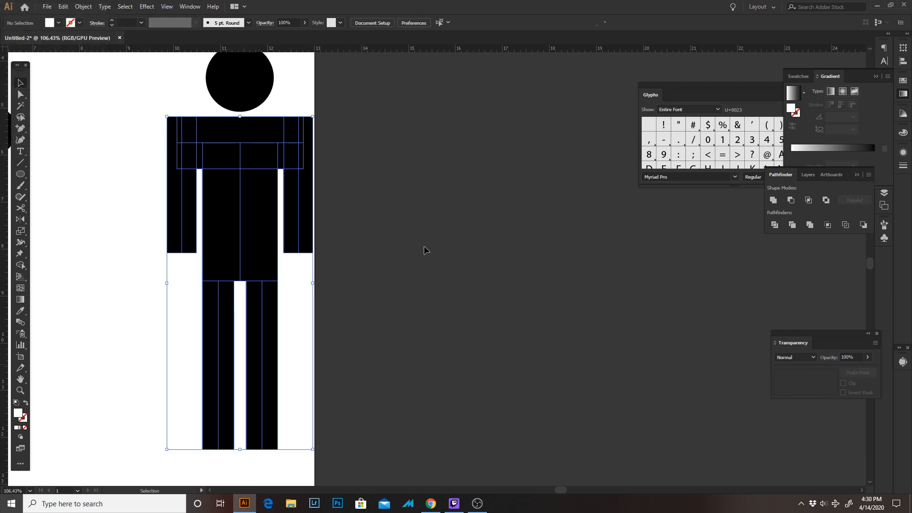
{"action": "left_click", "coordinate": [810, 225]}
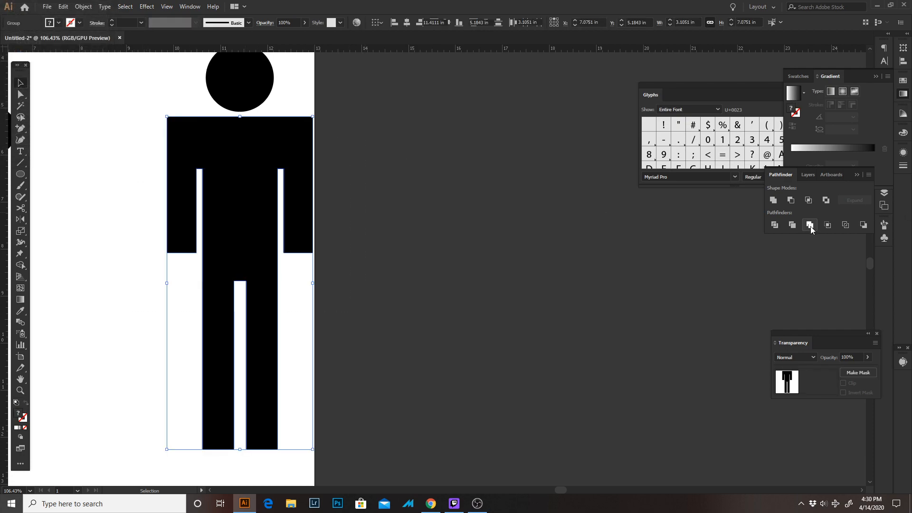
Try moving the merged body off the artboard to the right and undo the move
{"action": "left_click", "coordinate": [379, 218]}
{"action": "left_click_drag", "start_coordinate": [240, 209], "coordinate": [556, 210]}
{"action": "key", "text": "ctrl+z"}
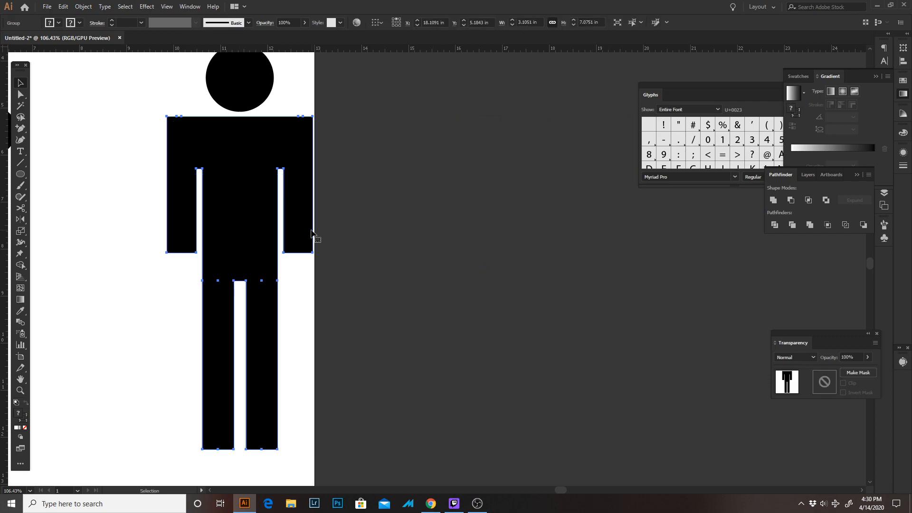
Delete the two redundant anchor points on the merged body's top edge near its left-hand shoulder corner
{"action": "left_click_drag", "start_coordinate": [156, 101], "coordinate": [236, 161]}
{"action": "key", "text": "a"}
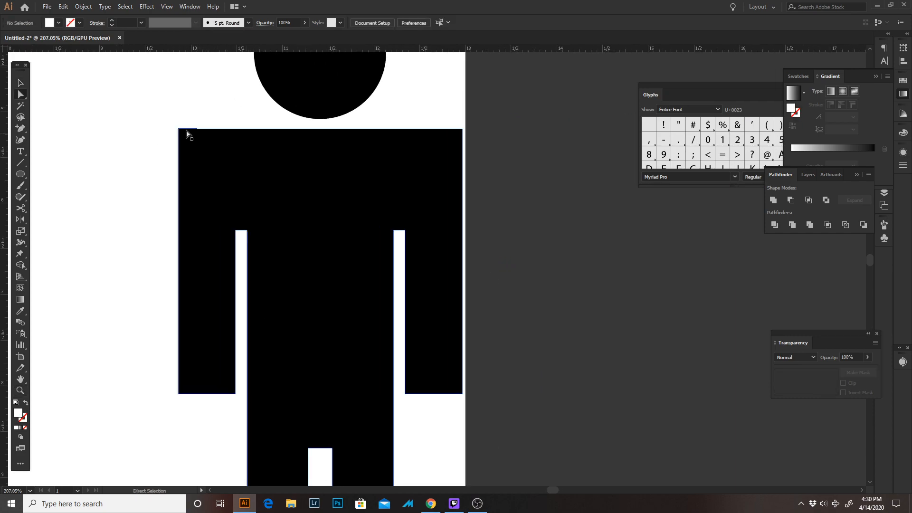
{"action": "left_click_drag", "start_coordinate": [171, 123], "coordinate": [377, 177]}
{"action": "left_click_drag", "start_coordinate": [322, 198], "coordinate": [246, 226]}
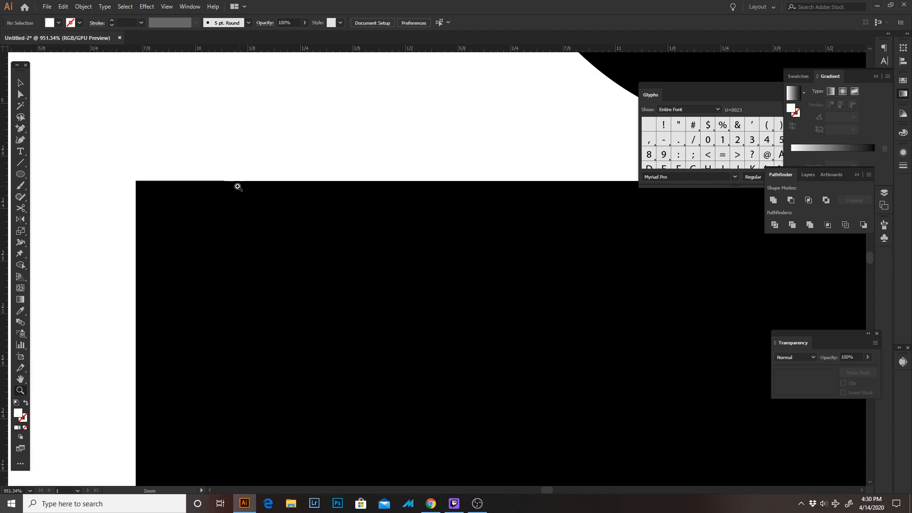
{"action": "left_click", "coordinate": [191, 180]}
{"action": "key", "text": "Tab"}
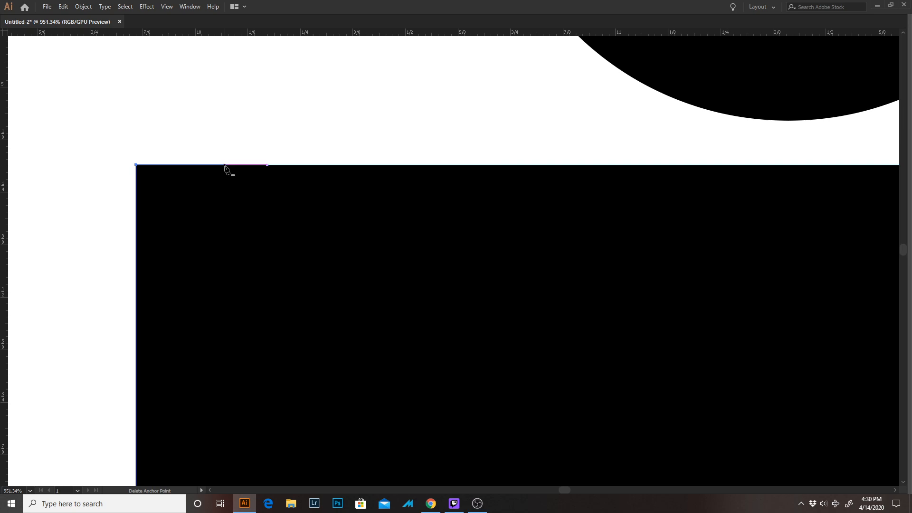
{"action": "key", "text": "Tab"}
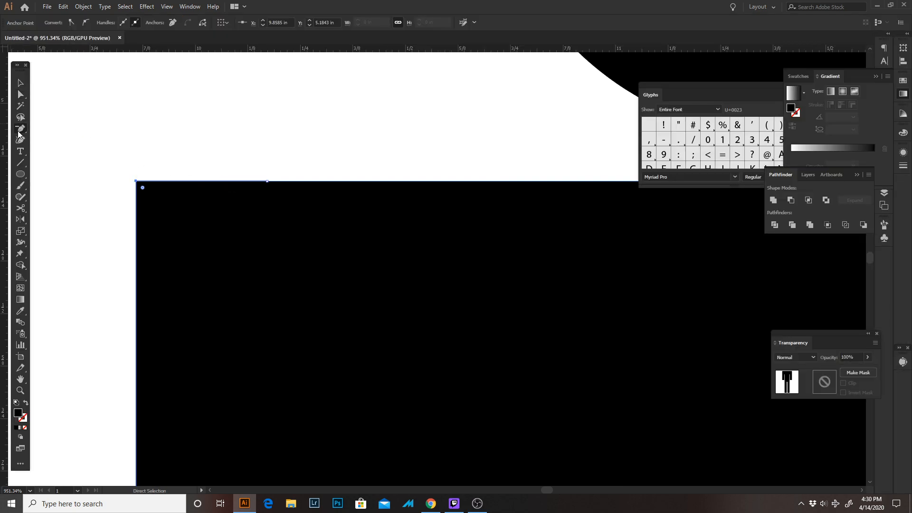
{"action": "left_click", "coordinate": [267, 181]}
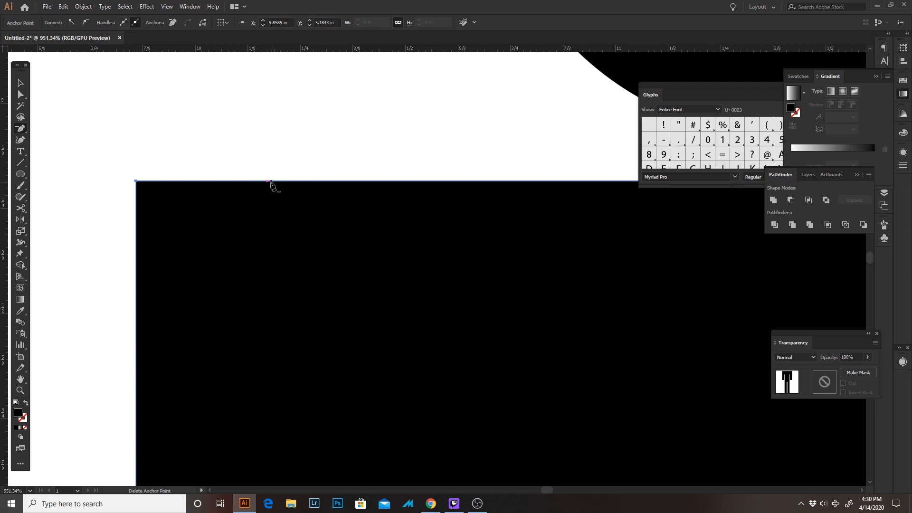
Delete the redundant anchor points on the merged standing body's top edge near its right-hand shoulder corner
{"action": "key", "text": "Tab"}
{"action": "scroll", "coordinate": [490, 290], "scroll_direction": "down", "scroll_amount": 6}
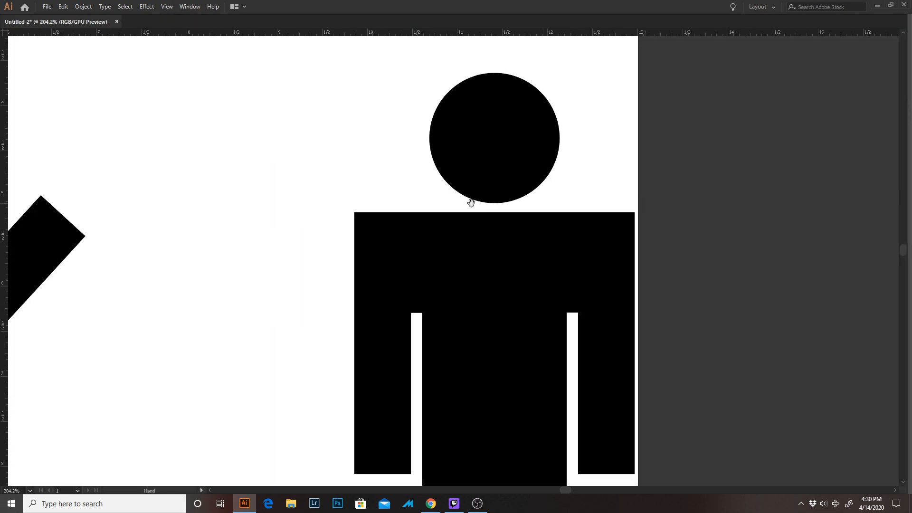
{"action": "left_click_drag", "start_coordinate": [471, 203], "coordinate": [371, 203]}
{"action": "left_click_drag", "start_coordinate": [569, 230], "coordinate": [660, 238]}
{"action": "left_click_drag", "start_coordinate": [485, 164], "coordinate": [352, 222]}
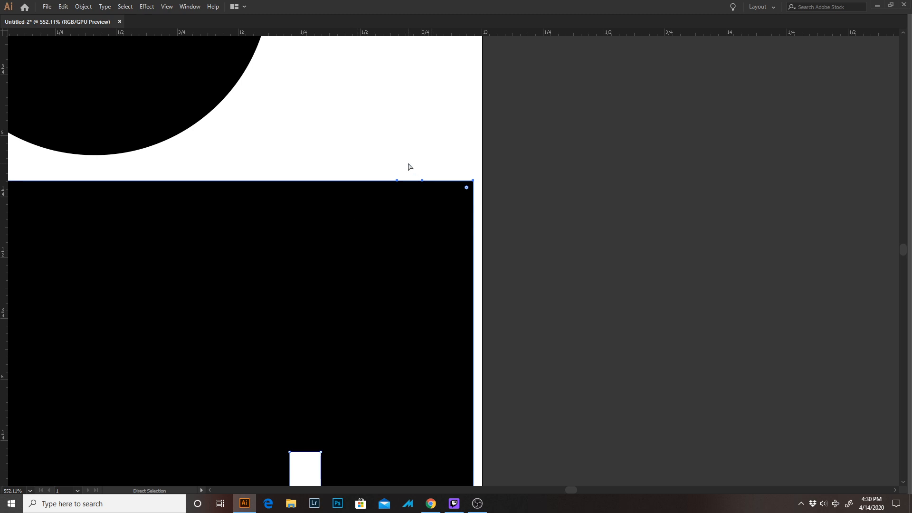
{"action": "left_click_drag", "start_coordinate": [410, 167], "coordinate": [535, 223]}
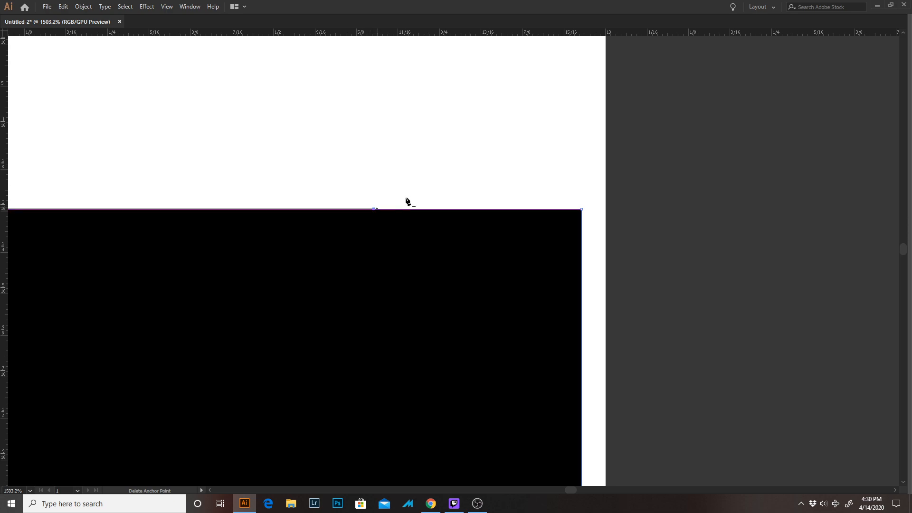
{"action": "left_click", "coordinate": [374, 209]}
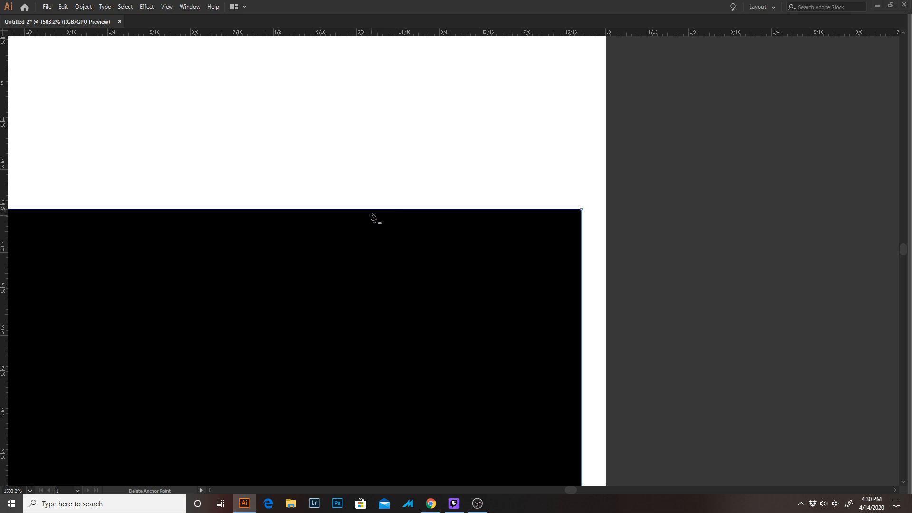
{"action": "left_click", "coordinate": [373, 210]}
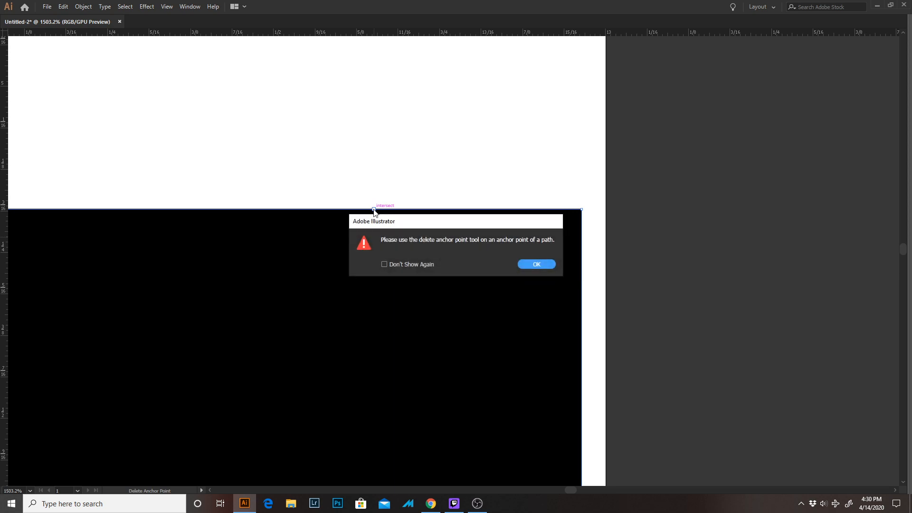
{"action": "key", "text": "Return"}
{"action": "key", "text": "a"}
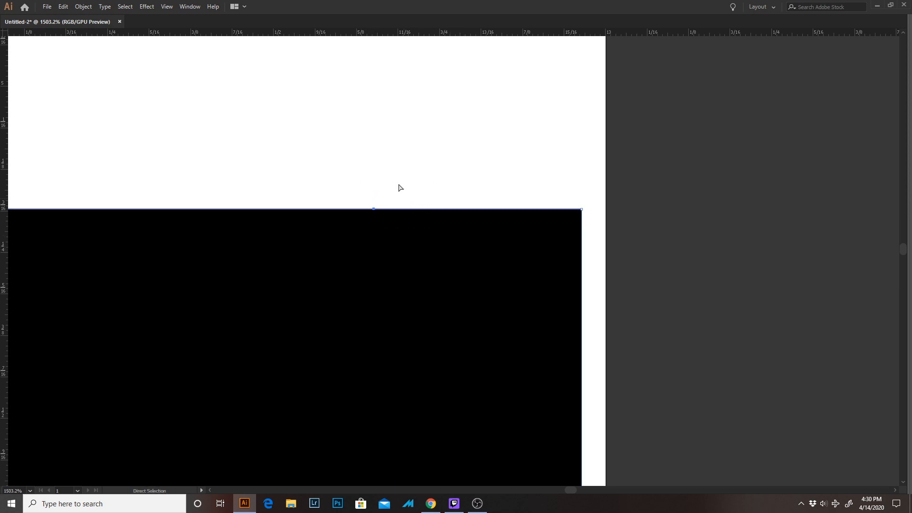
{"action": "left_click", "coordinate": [374, 210]}
{"action": "left_click", "coordinate": [535, 265]}
Round both shoulder corners of the standing figure's body to a corner radius of 0.37 in
{"action": "left_click_drag", "start_coordinate": [595, 222], "coordinate": [223, 105]}
{"action": "left_click_drag", "start_coordinate": [239, 216], "coordinate": [287, 238]}
{"action": "key", "text": "a"}
{"action": "left_click", "coordinate": [230, 229]}
{"action": "left_click", "coordinate": [237, 223]}
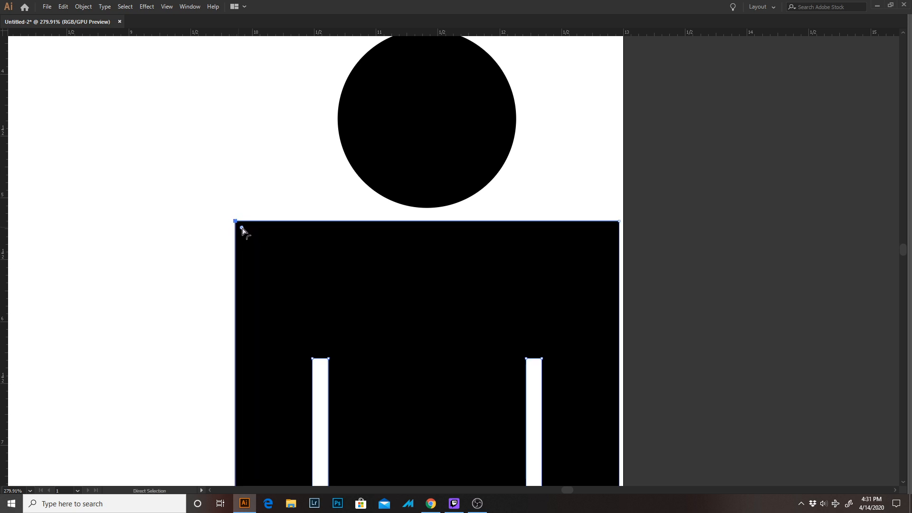
{"action": "left_click", "coordinate": [618, 222]}
{"action": "key", "text": "Tab"}
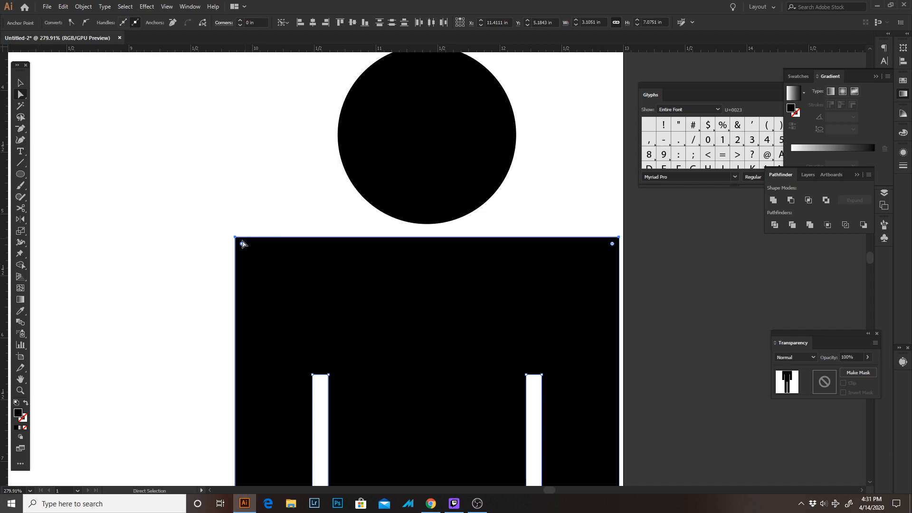
{"action": "left_click_drag", "start_coordinate": [241, 244], "coordinate": [263, 270]}
{"action": "key", "text": "ctrl+z"}
{"action": "left_click", "coordinate": [620, 237], "text": "shift"}
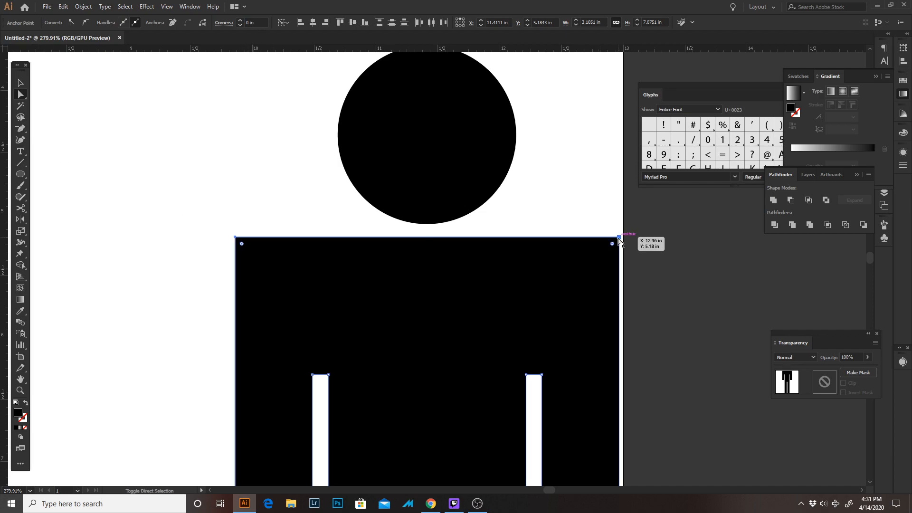
{"action": "left_click_drag", "start_coordinate": [613, 244], "coordinate": [571, 281]}
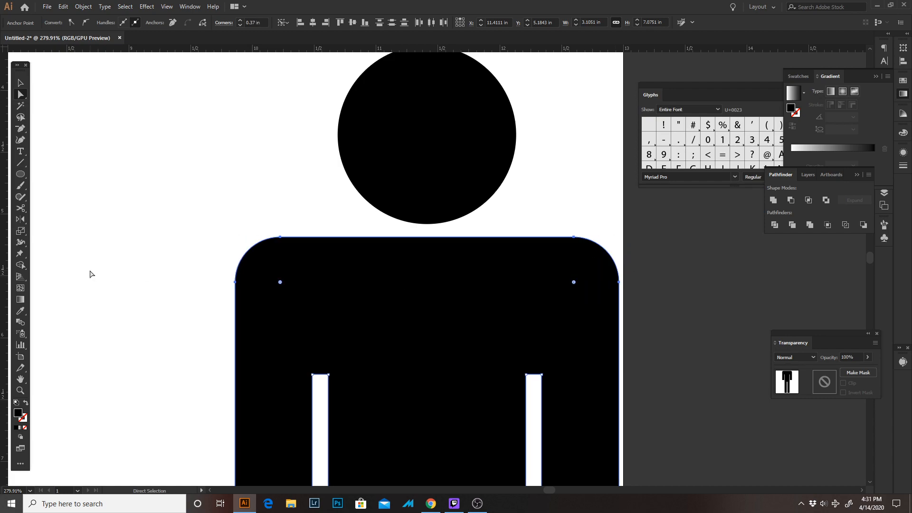
{"action": "left_click", "coordinate": [98, 269]}
Fully round the square lower ends of both of the standing figure's arms
{"action": "key", "text": "space"}
{"action": "left_click_drag", "start_coordinate": [245, 364], "coordinate": [240, 261]}
{"action": "left_click_drag", "start_coordinate": [326, 249], "coordinate": [375, 163]}
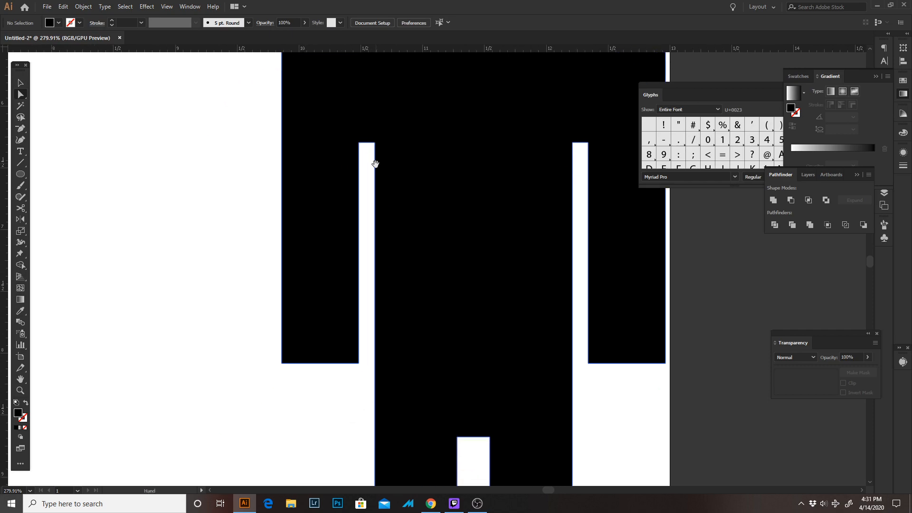
{"action": "left_click_drag", "start_coordinate": [250, 381], "coordinate": [370, 354]}
{"action": "key", "text": "space"}
{"action": "left_click_drag", "start_coordinate": [661, 375], "coordinate": [457, 353]}
{"action": "left_click_drag", "start_coordinate": [405, 339], "coordinate": [382, 333]}
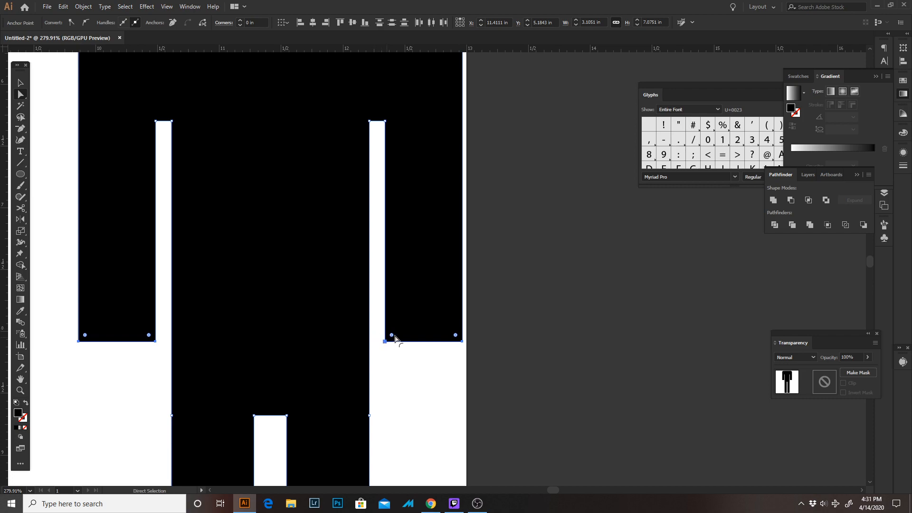
{"action": "left_click", "coordinate": [65, 346]}
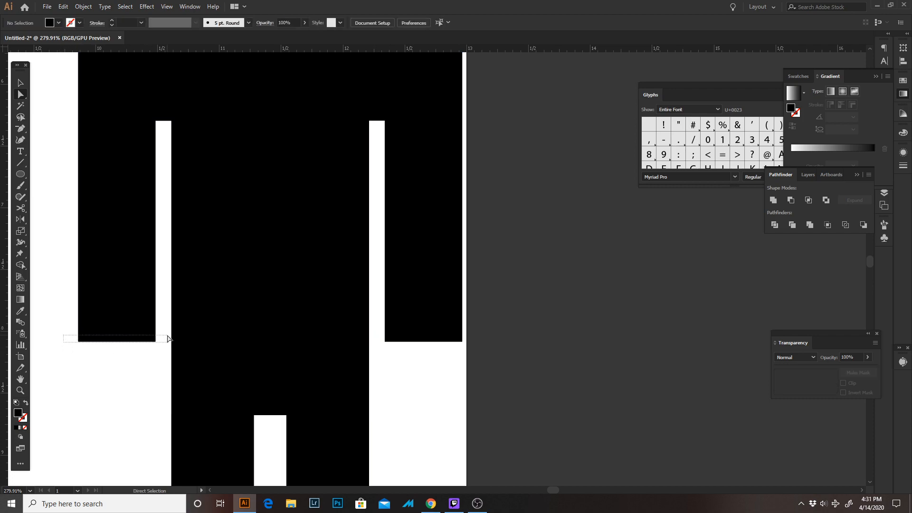
{"action": "left_click_drag", "start_coordinate": [169, 338], "coordinate": [161, 337]}
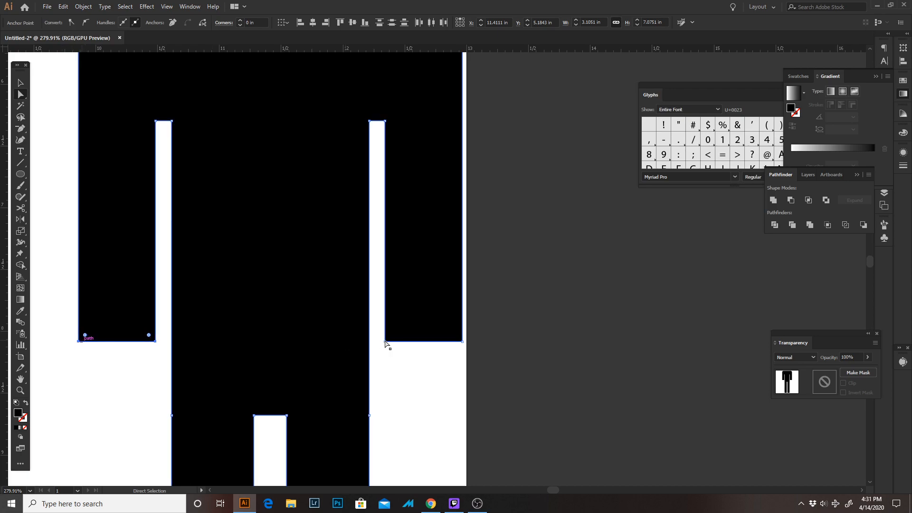
{"action": "left_click_drag", "start_coordinate": [372, 337], "coordinate": [432, 295]}
Fully round the bottom ends of both of the standing figure's legs with a corner radius of 0.33 in
{"action": "left_click", "coordinate": [422, 423]}
{"action": "left_click_drag", "start_coordinate": [421, 423], "coordinate": [427, 136]}
{"action": "left_click_drag", "start_coordinate": [196, 353], "coordinate": [466, 287]}
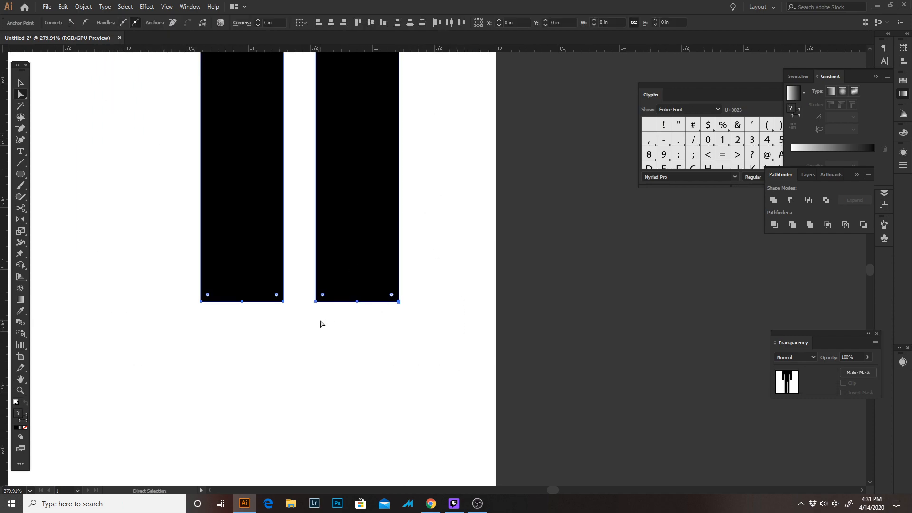
{"action": "left_click_drag", "start_coordinate": [323, 294], "coordinate": [327, 183]}
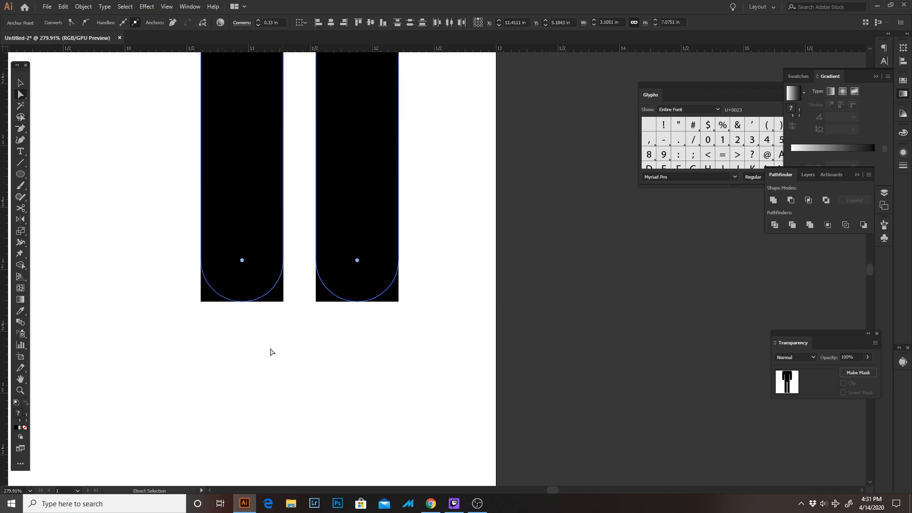
{"action": "key", "text": "z"}
{"action": "left_click_drag", "start_coordinate": [274, 365], "coordinate": [234, 299]}
{"action": "key", "text": "v"}
{"action": "left_click", "coordinate": [201, 313]}
{"action": "key", "text": "z"}
{"action": "left_click", "coordinate": [206, 331]}
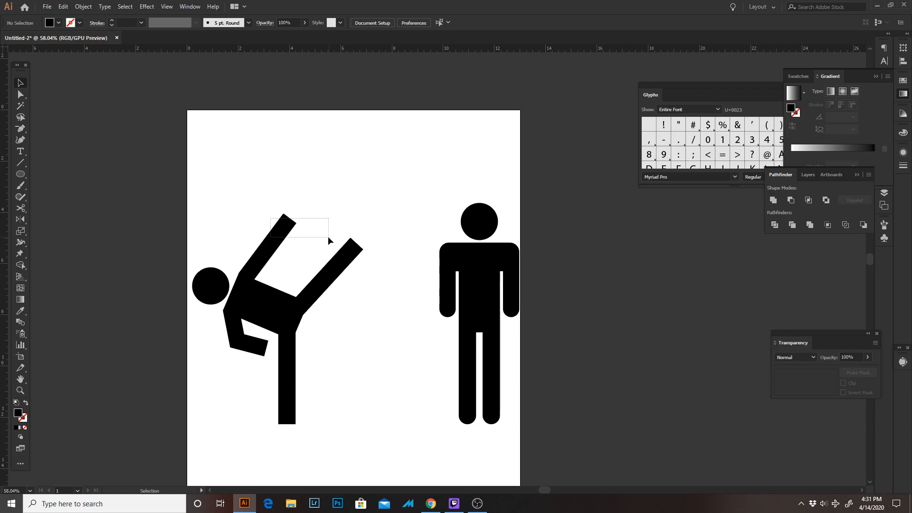
Expand the fill and stroke of all the kicking figure's body parts below the head
{"action": "mouse_move", "coordinate": [328, 236]}
{"action": "left_mouse_down"}
{"action": "mouse_move", "coordinate": [234, 435]}
{"action": "mouse_move", "coordinate": [219, 435]}
{"action": "mouse_move", "coordinate": [233, 435]}
{"action": "left_mouse_up"}
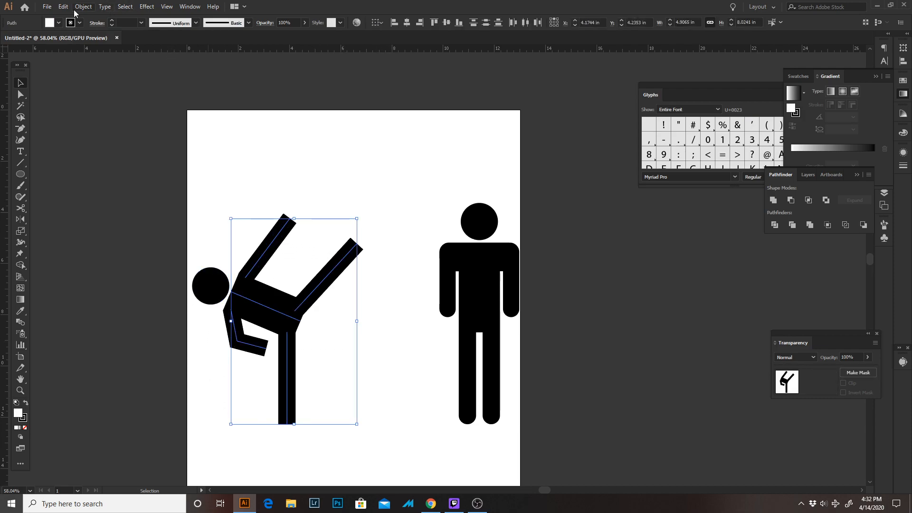
{"action": "left_click", "coordinate": [76, 8]}
{"action": "left_click", "coordinate": [101, 107]}
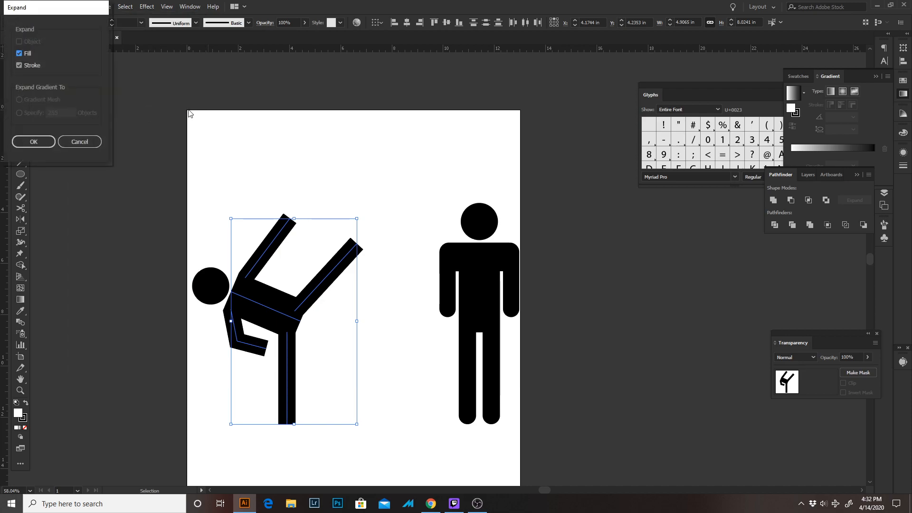
{"action": "left_click", "coordinate": [35, 142]}
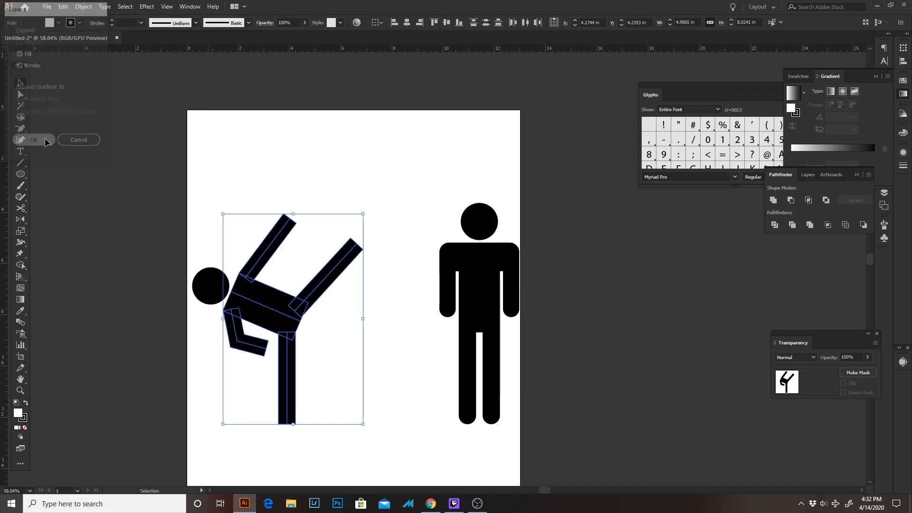
Examine up close how the kicking figure's bent arm meets the torso at the shoulder
{"action": "left_click", "coordinate": [258, 210]}
{"action": "key", "text": "z"}
{"action": "left_click_drag", "start_coordinate": [249, 270], "coordinate": [328, 266]}
{"action": "left_click_drag", "start_coordinate": [233, 363], "coordinate": [275, 342]}
{"action": "left_click_drag", "start_coordinate": [164, 411], "coordinate": [386, 336]}
{"action": "left_click_drag", "start_coordinate": [332, 302], "coordinate": [330, 348]}
{"action": "left_click_drag", "start_coordinate": [219, 307], "coordinate": [269, 307]}
{"action": "key", "text": "a"}
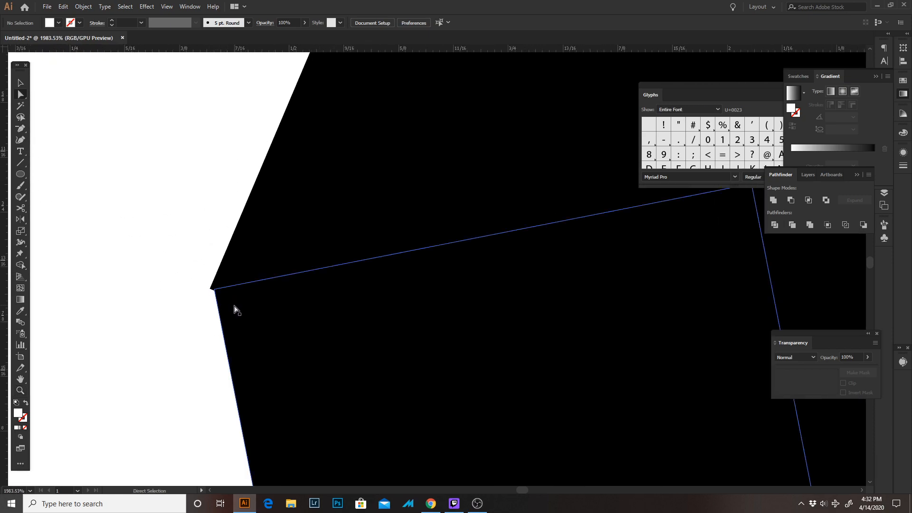
{"action": "key", "text": "v"}
{"action": "key", "text": "ctrl+0"}
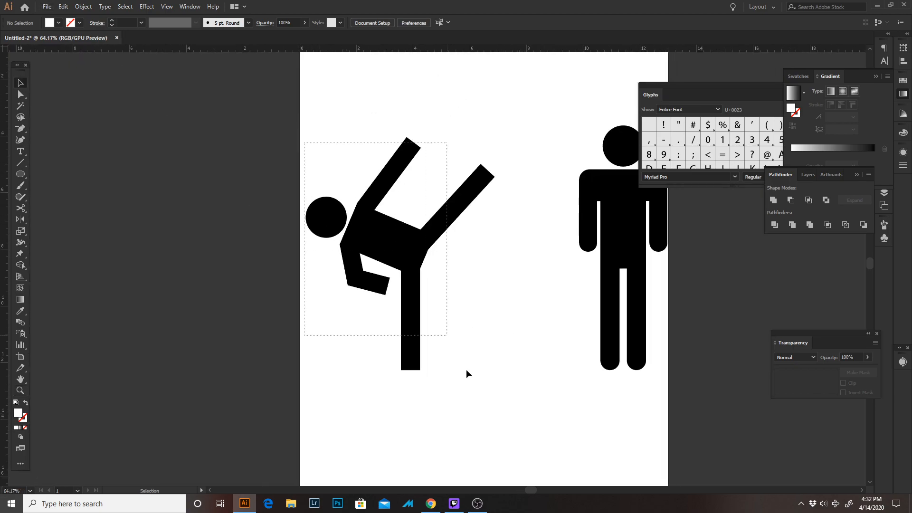
Combine the kicking figure's torso, arms and legs with Pathfinder Merge, leaving out the head
{"action": "left_click_drag", "start_coordinate": [466, 370], "coordinate": [484, 400]}
{"action": "left_click", "coordinate": [329, 219], "text": "shift"}
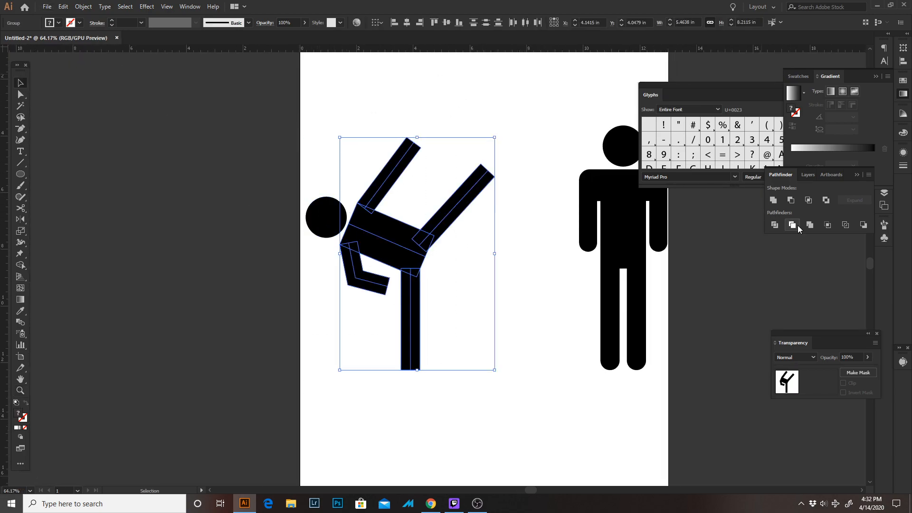
{"action": "left_click", "coordinate": [812, 224]}
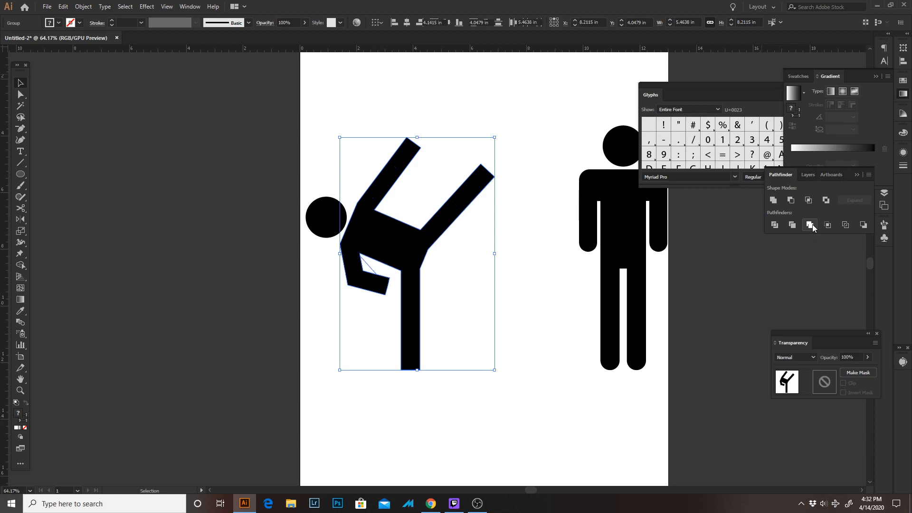
Delete the leftover white triangle between the kicking figure's bent arm and torso
{"action": "key", "text": "a"}
{"action": "scroll", "coordinate": [398, 272], "scroll_direction": "up", "scroll_amount": 5}
{"action": "left_click", "coordinate": [338, 351]}
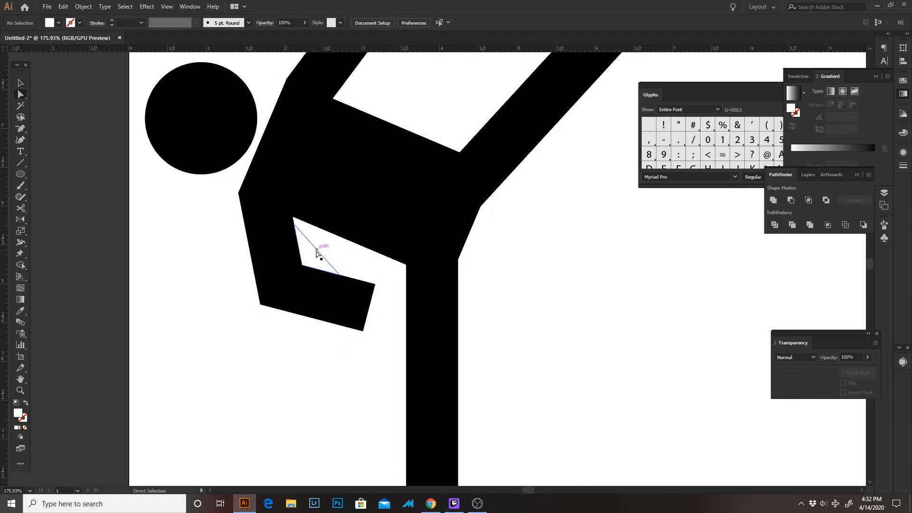
{"action": "left_click", "coordinate": [309, 264]}
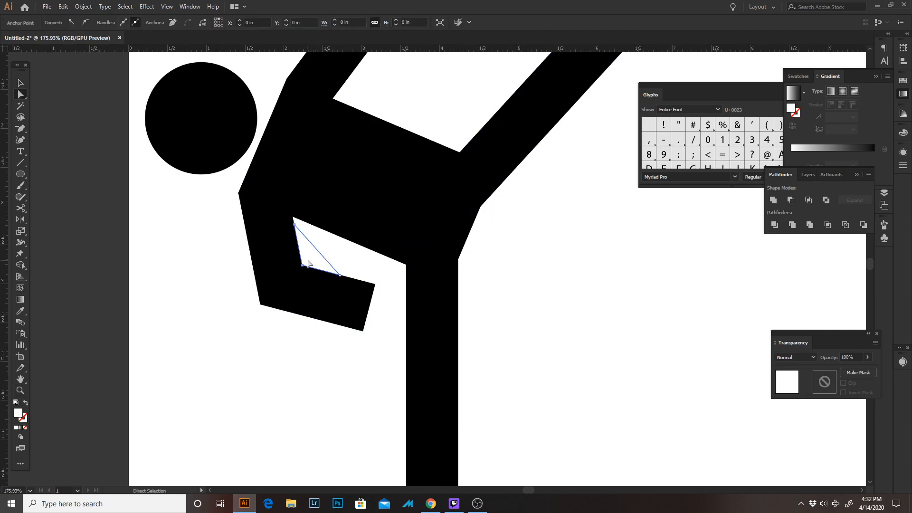
{"action": "left_click", "coordinate": [375, 284]}
Delete the extra anchor point forming the small notch where the bent arm meets the kicking figure's shoulder
{"action": "key", "text": "z"}
{"action": "left_click_drag", "start_coordinate": [224, 186], "coordinate": [683, 309]}
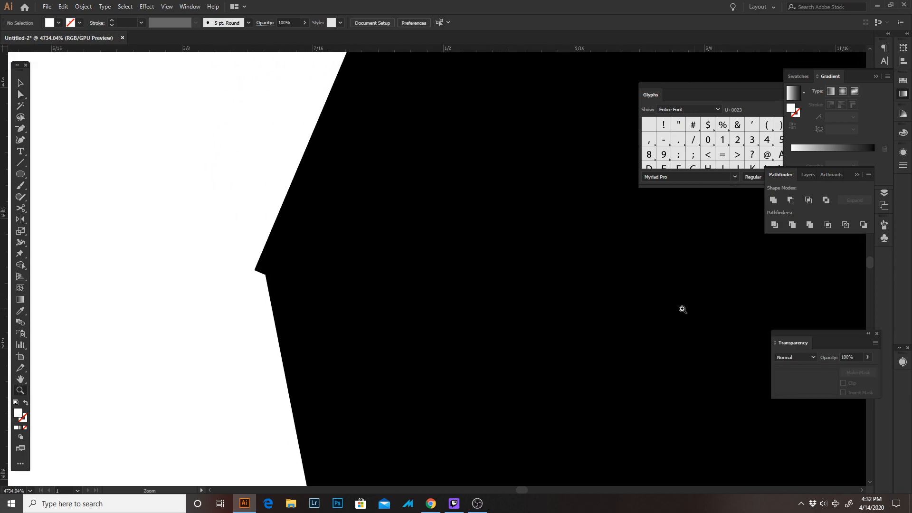
{"action": "key", "text": "a"}
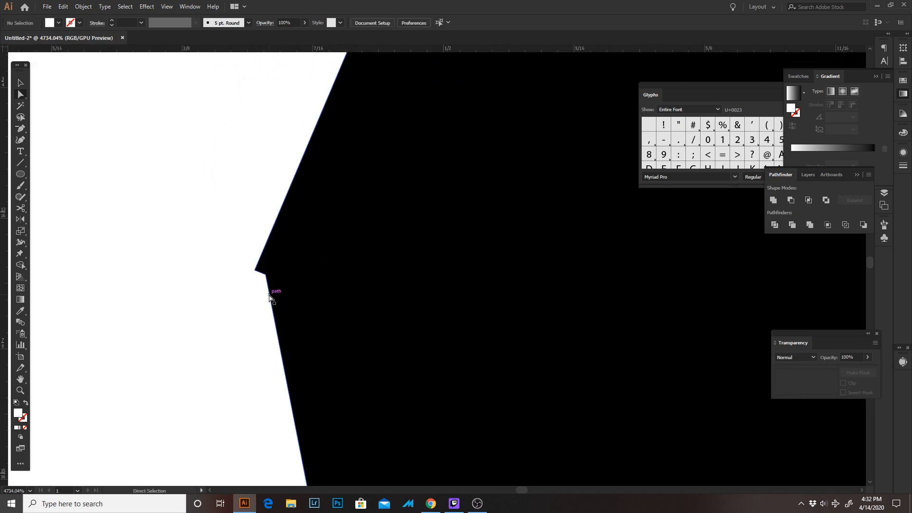
{"action": "key", "text": "minus"}
{"action": "left_click", "coordinate": [266, 275]}
Fully round the hand end of the kicking figure's bent arm with a corner radius of 0.31 in
{"action": "key", "text": "z"}
{"action": "left_click_drag", "start_coordinate": [335, 323], "coordinate": [304, 256]}
{"action": "left_click_drag", "start_coordinate": [391, 294], "coordinate": [342, 112]}
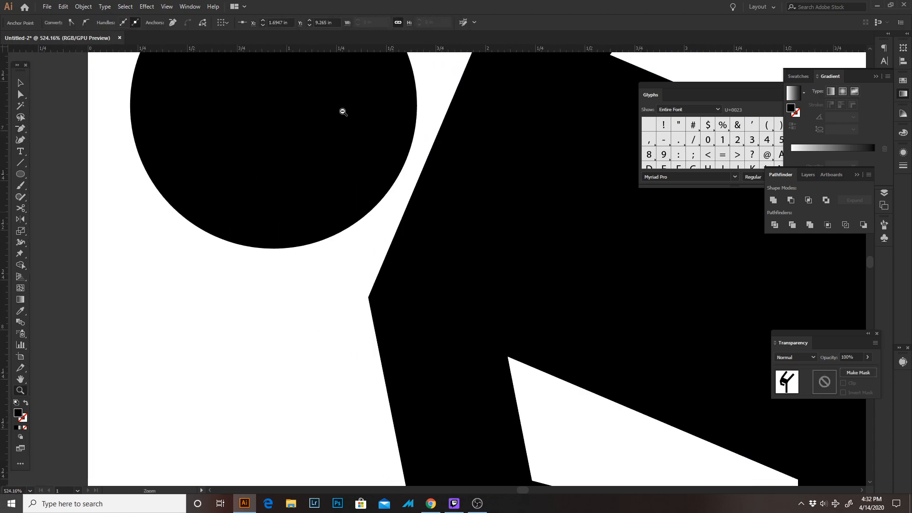
{"action": "left_click_drag", "start_coordinate": [452, 241], "coordinate": [426, 116]}
{"action": "key", "text": "a"}
{"action": "left_click", "coordinate": [644, 325]}
{"action": "left_click_drag", "start_coordinate": [582, 321], "coordinate": [578, 318]}
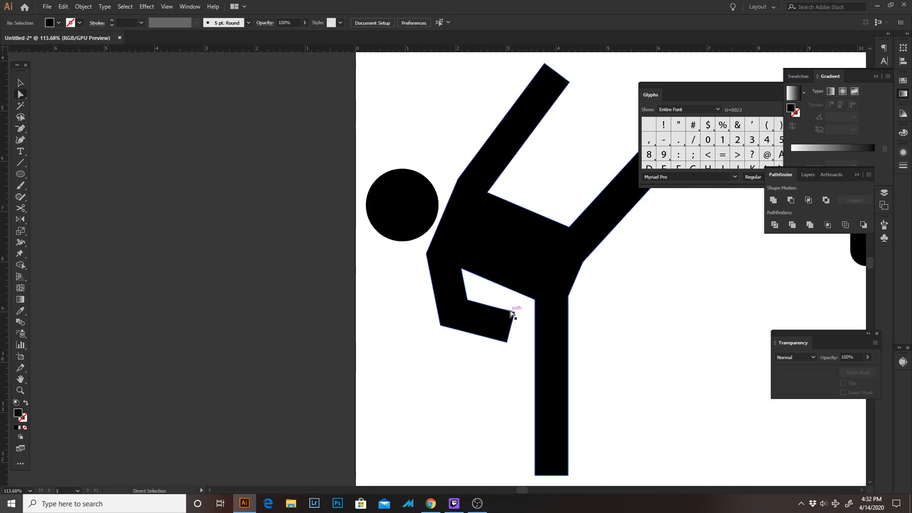
{"action": "left_click", "coordinate": [514, 313]}
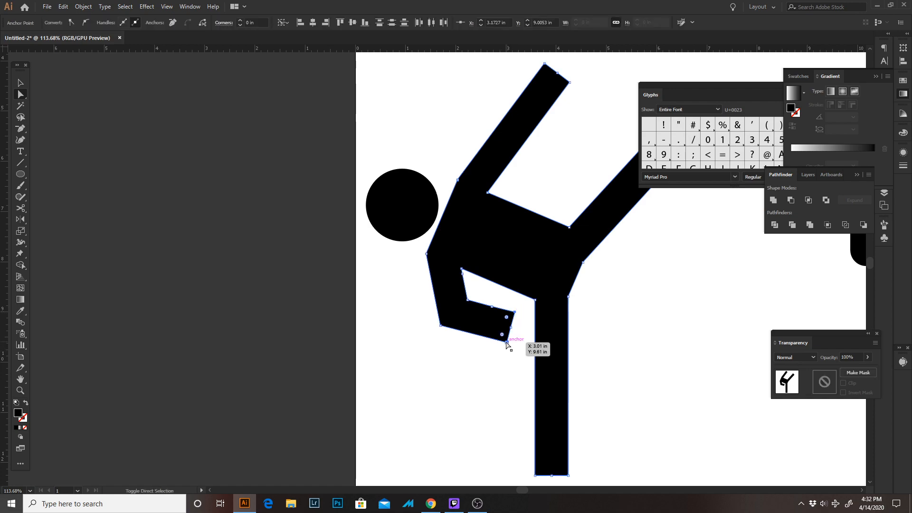
{"action": "left_click_drag", "start_coordinate": [502, 334], "coordinate": [423, 306]}
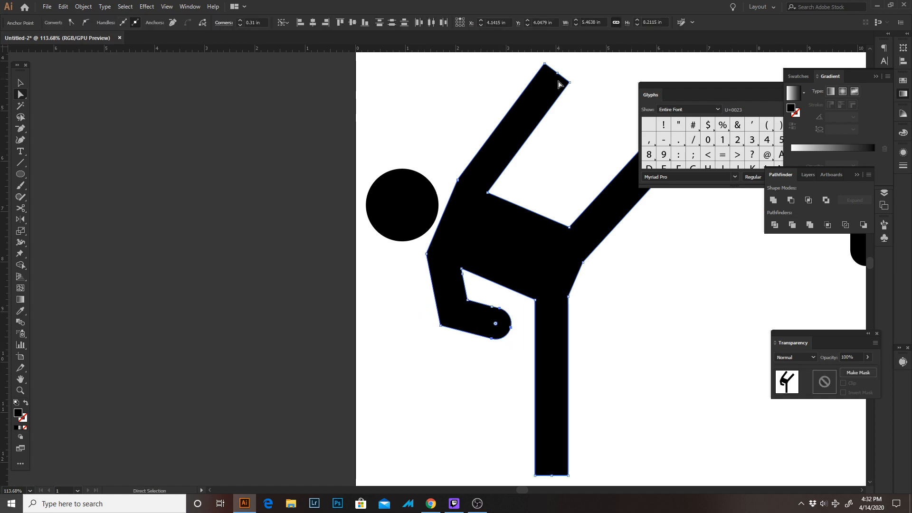
Fully round the square end of the kicking figure's raised arm
{"action": "left_click", "coordinate": [569, 82]}
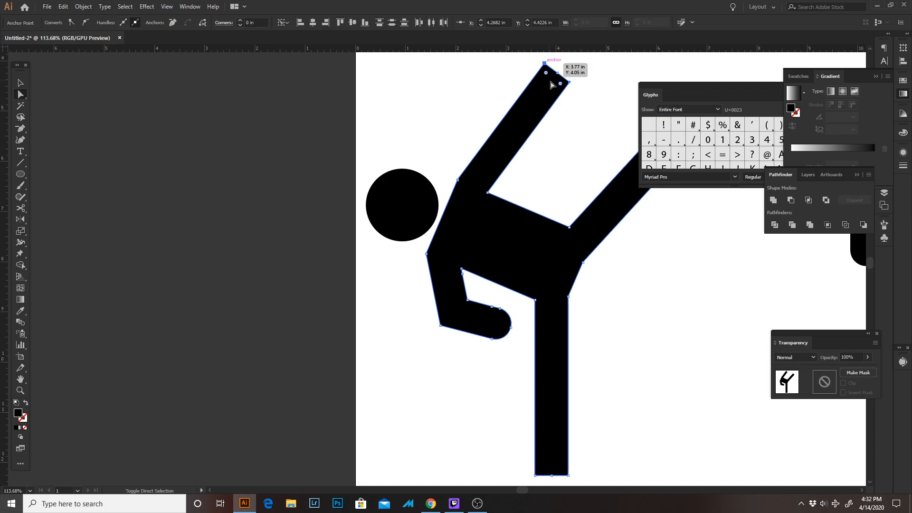
{"action": "left_click_drag", "start_coordinate": [561, 85], "coordinate": [536, 164]}
{"action": "left_click", "coordinate": [643, 283]}
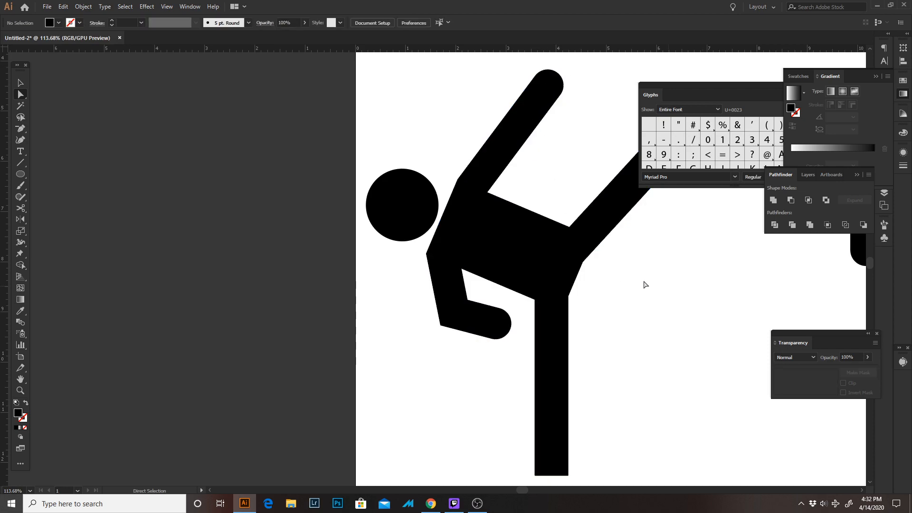
Fully round the square foot end of the kicking figure's raised leg with a corner radius of 0.33 in
{"action": "left_click_drag", "start_coordinate": [643, 283], "coordinate": [441, 297]}
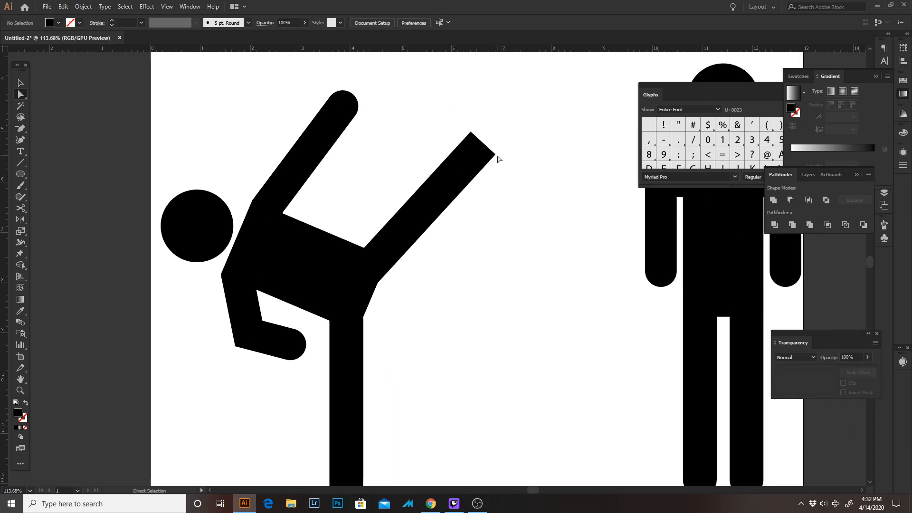
{"action": "left_click", "coordinate": [479, 135]}
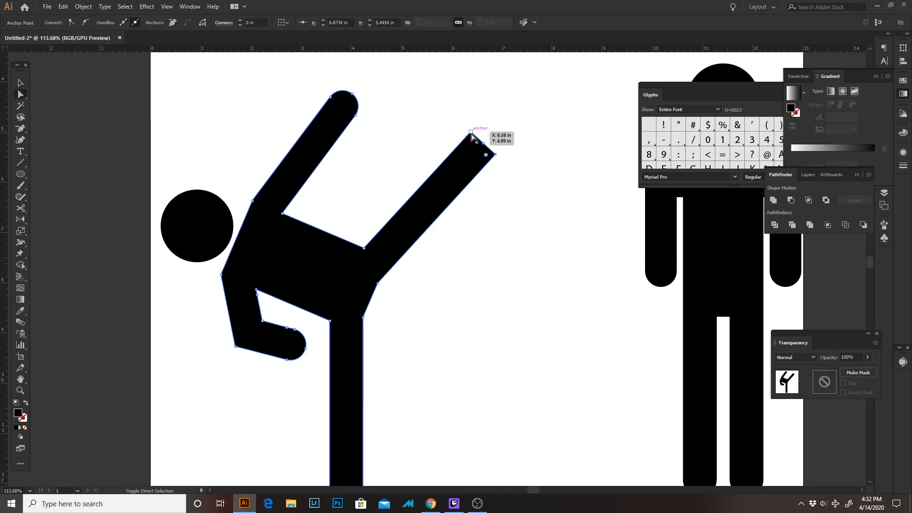
{"action": "left_click", "coordinate": [471, 132], "text": "shift"}
{"action": "left_click_drag", "start_coordinate": [486, 155], "coordinate": [342, 238]}
{"action": "scroll", "coordinate": [413, 311], "scroll_direction": "down", "scroll_amount": 5}
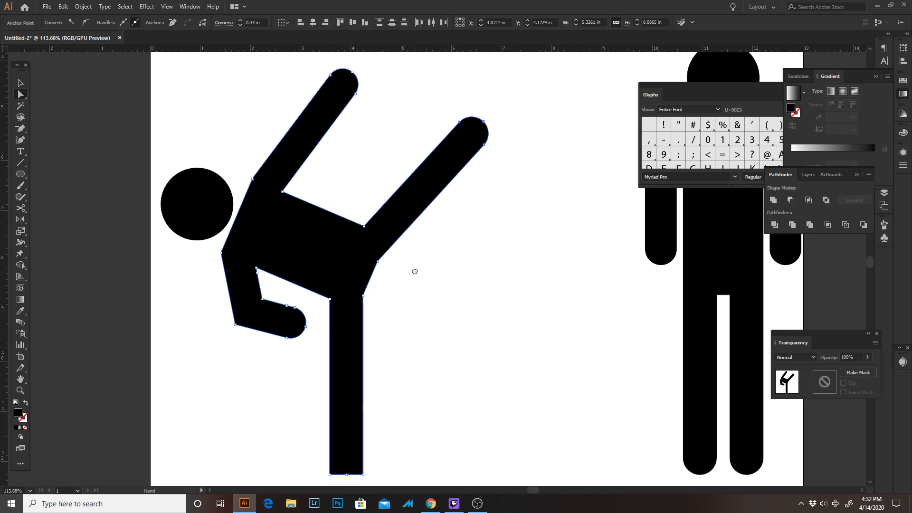
Fully round the square foot end of the kicking figure's standing leg with a corner radius of 0.33 in
{"action": "scroll", "coordinate": [413, 236], "scroll_direction": "right", "scroll_amount": 2}
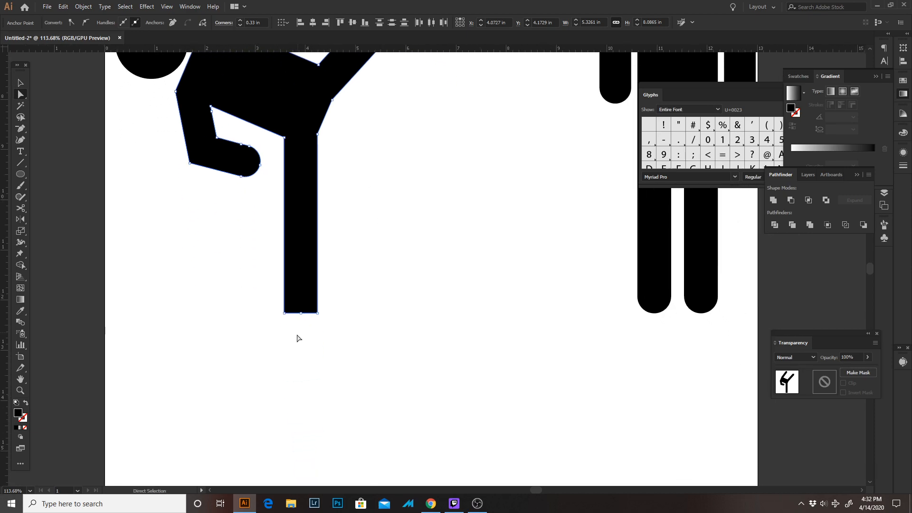
{"action": "left_click", "coordinate": [317, 313]}
{"action": "left_click", "coordinate": [284, 313], "text": "shift"}
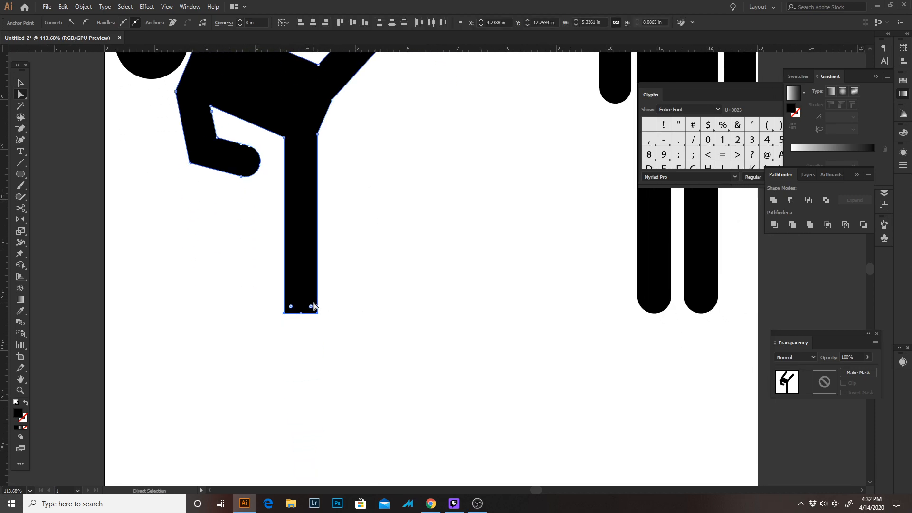
{"action": "left_click_drag", "start_coordinate": [311, 306], "coordinate": [395, 228]}
{"action": "scroll", "coordinate": [346, 360], "scroll_direction": "down", "scroll_amount": 3}
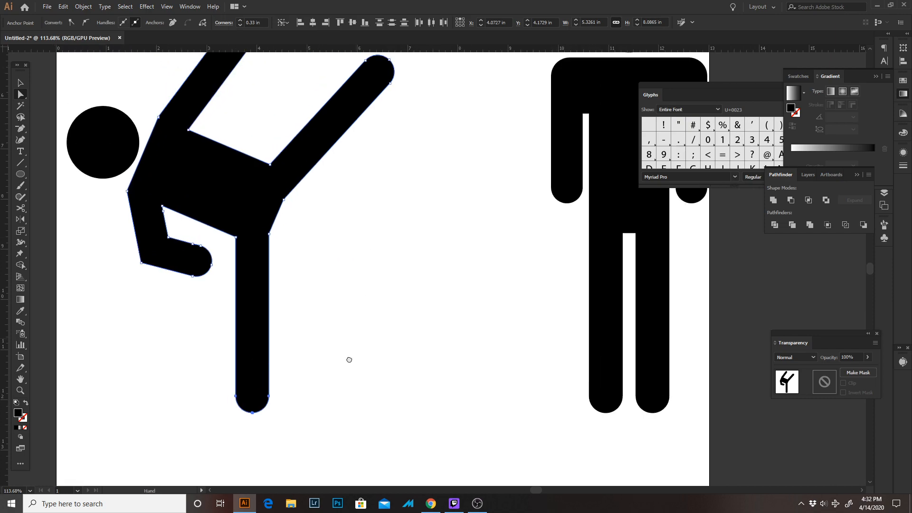
{"action": "key", "text": "v"}
{"action": "left_click", "coordinate": [394, 310]}
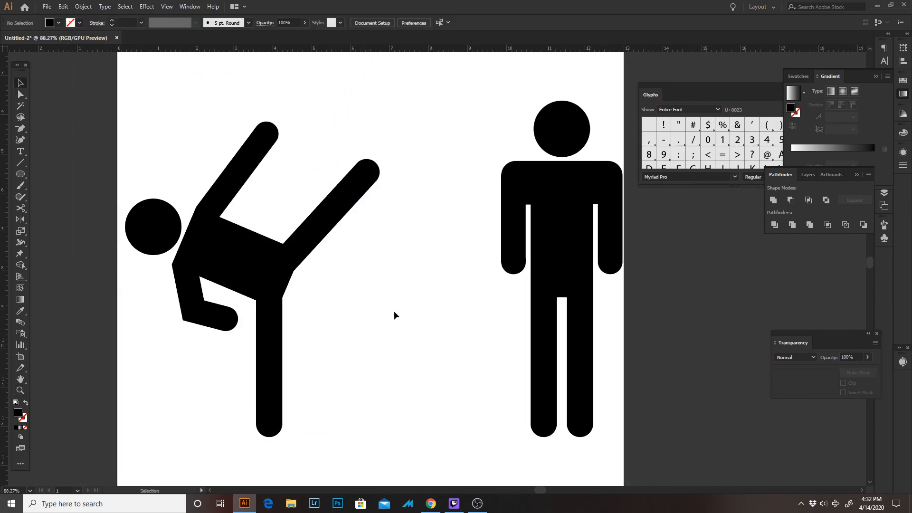
Try to shift the kicking figure's head slightly closer to its shoulders
{"action": "key", "text": "z"}
{"action": "scroll", "coordinate": [380, 323], "scroll_direction": "down", "scroll_amount": 3}
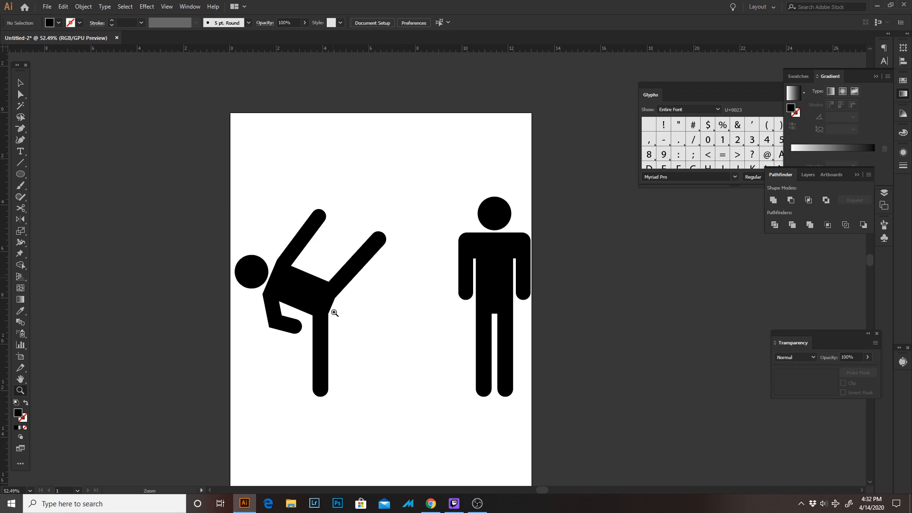
{"action": "key", "text": "v"}
{"action": "scroll", "coordinate": [243, 251], "scroll_direction": "up", "scroll_amount": 2}
{"action": "key", "text": "v"}
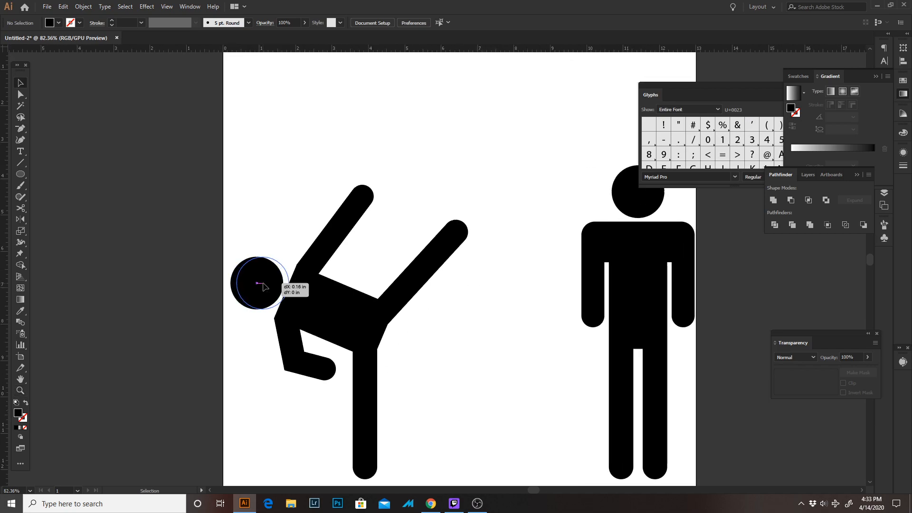
{"action": "left_click", "coordinate": [259, 286]}
{"action": "left_click", "coordinate": [491, 340]}
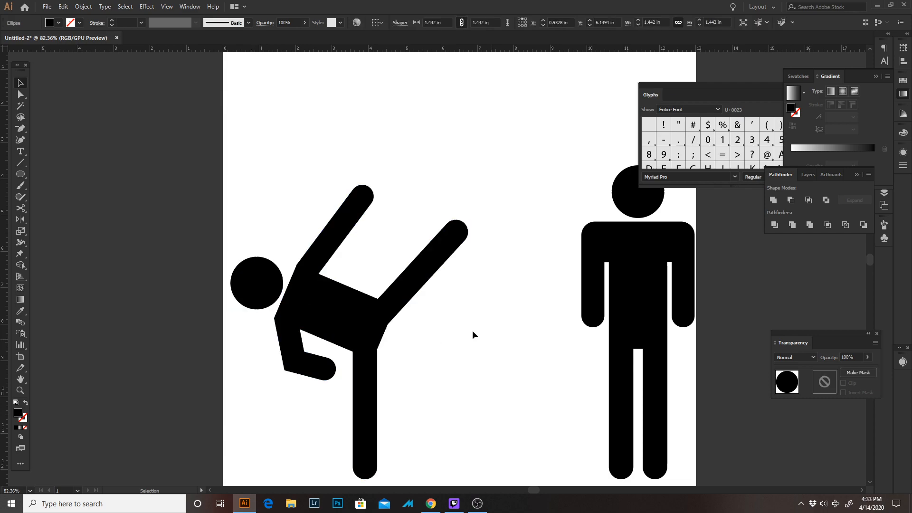
Group the kicking figure's head and body
{"action": "left_click_drag", "start_coordinate": [472, 331], "coordinate": [438, 300]}
{"action": "left_click_drag", "start_coordinate": [171, 111], "coordinate": [454, 481]}
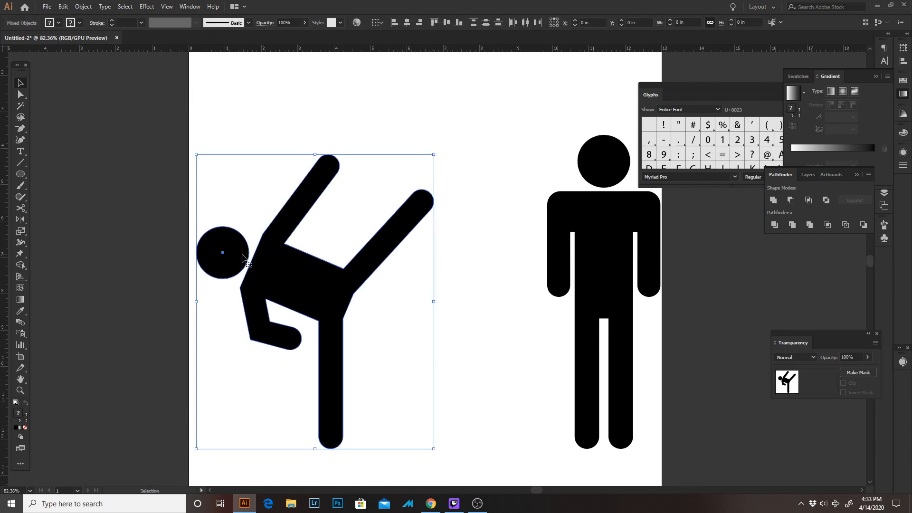
{"action": "key", "text": "ctrl+g"}
Group the standing figure's head and body
{"action": "left_click_drag", "start_coordinate": [526, 119], "coordinate": [688, 435]}
{"action": "left_click", "coordinate": [688, 435]}
{"action": "left_click_drag", "start_coordinate": [500, 121], "coordinate": [688, 448]}
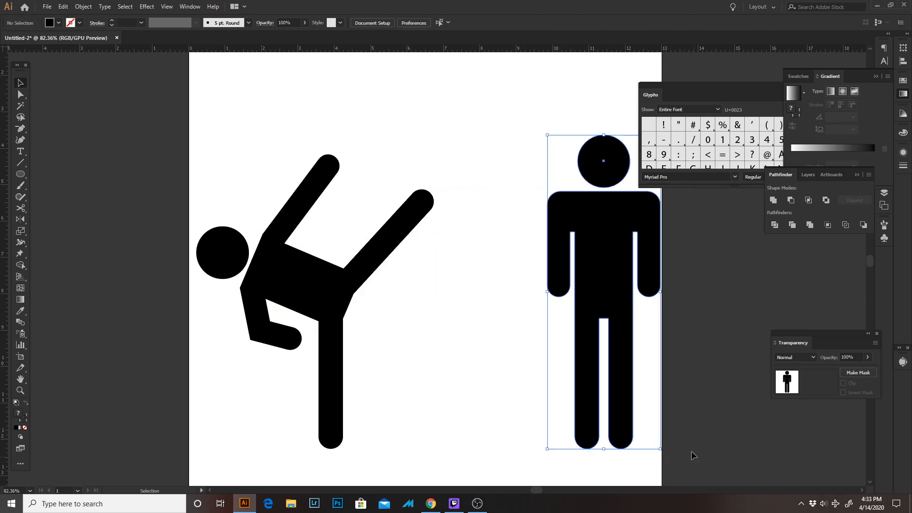
{"action": "key", "text": "a"}
{"action": "key", "text": "v"}
{"action": "key", "text": "ctrl+g"}
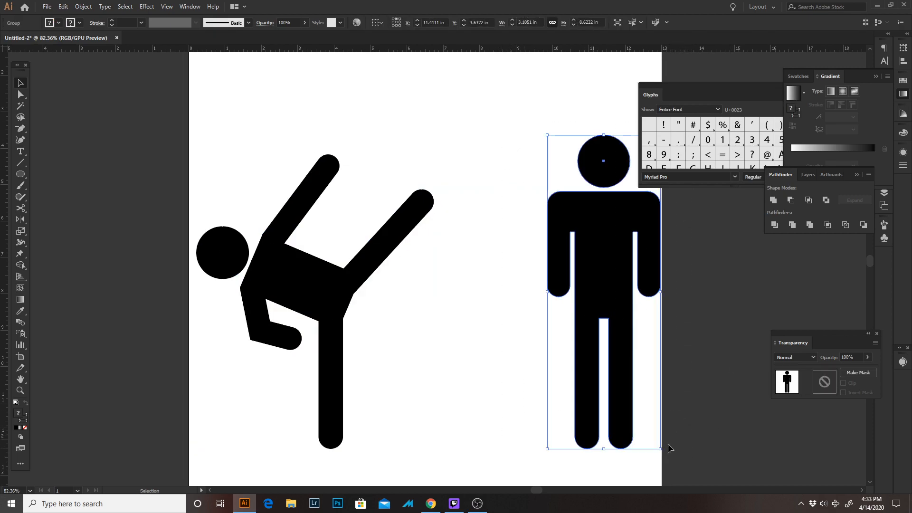
Move the kicking figure group just inside the artboard's left edge, to X 3.3176 in
{"action": "left_click", "coordinate": [431, 254]}
{"action": "left_click_drag", "start_coordinate": [430, 254], "coordinate": [303, 273]}
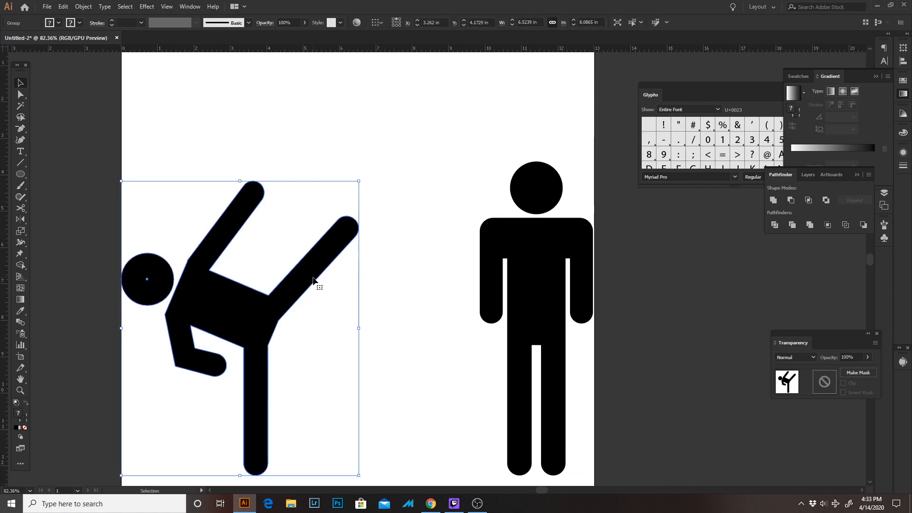
{"action": "key", "text": "Right"}
{"action": "key", "text": "Right"}
{"action": "key", "text": "Right"}
{"action": "key", "text": "Right"}
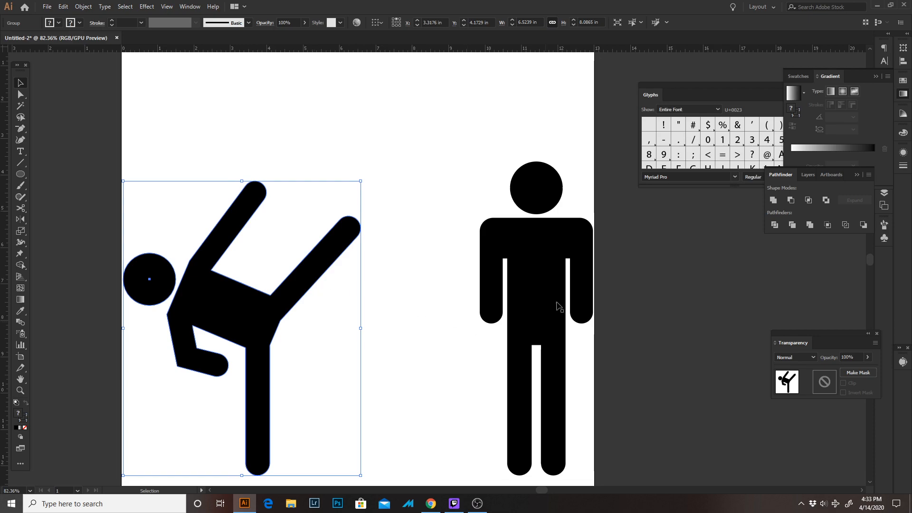
{"action": "left_click", "coordinate": [631, 238]}
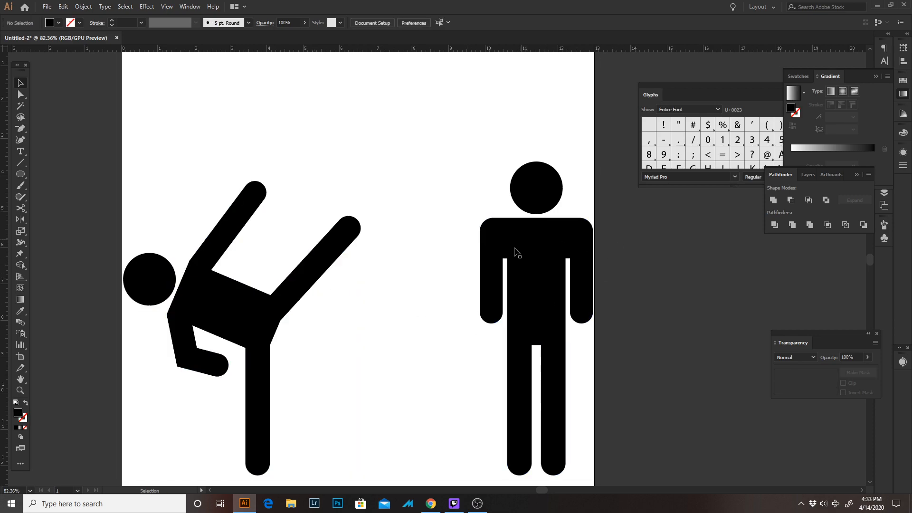
Draw a straight horizontal line about 4.23 in long between the two figures, level with the standing figure's head
{"action": "key", "text": "p"}
{"action": "left_click", "coordinate": [313, 188]}
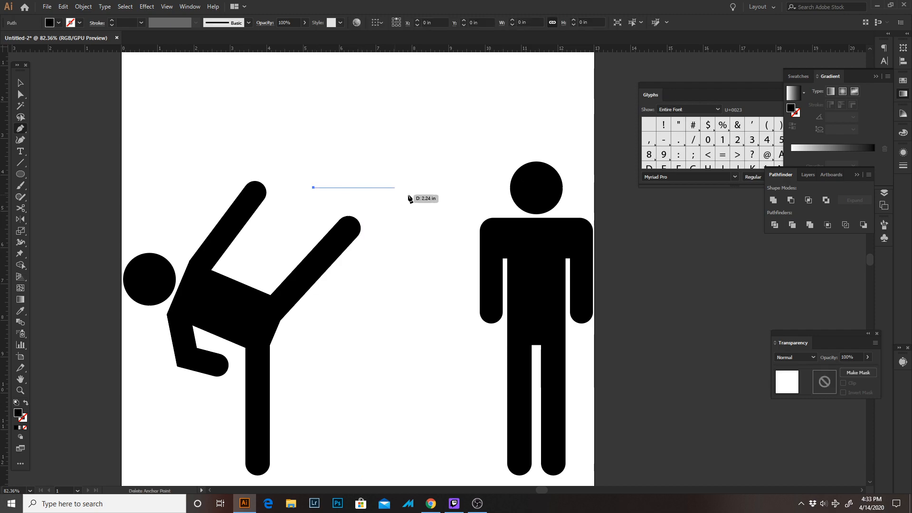
{"action": "left_click", "coordinate": [468, 188]}
{"action": "key", "text": "v"}
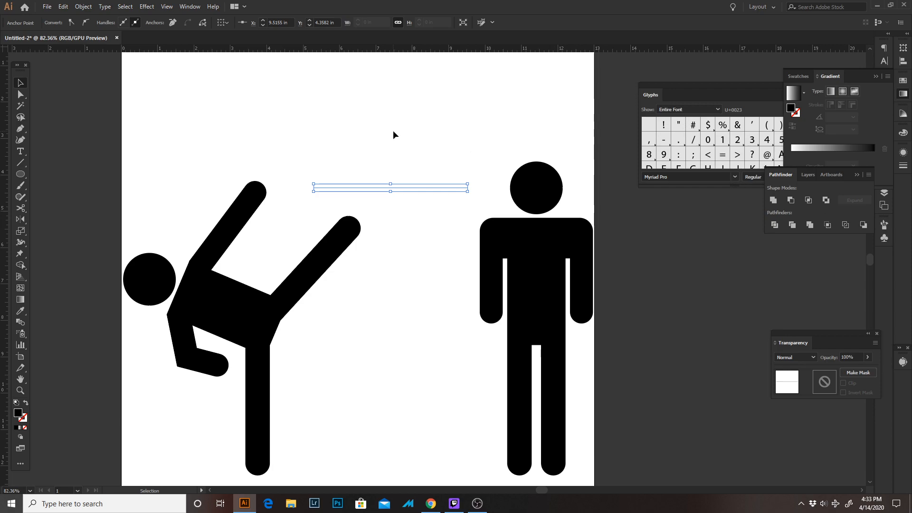
{"action": "left_click_drag", "start_coordinate": [416, 174], "coordinate": [422, 207]}
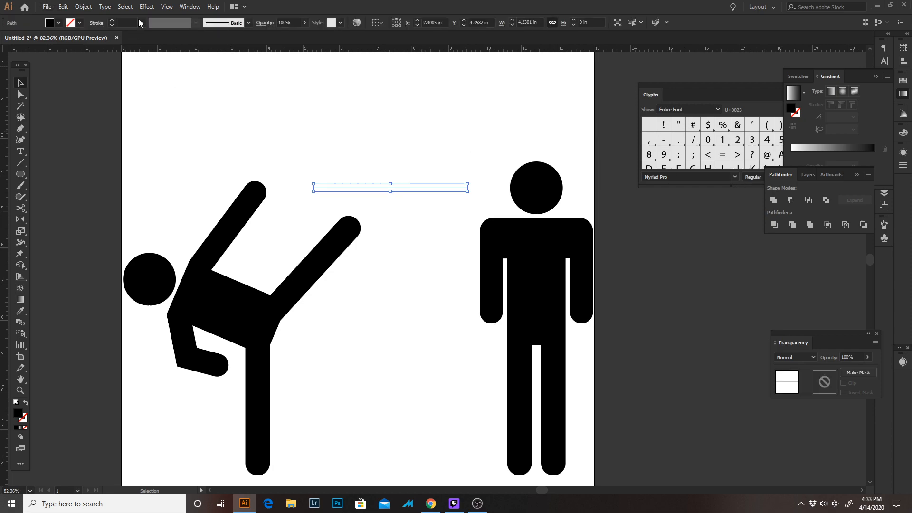
Give the horizontal line a black 14 pt stroke
{"action": "left_click", "coordinate": [113, 21]}
{"action": "left_click", "coordinate": [113, 21]}
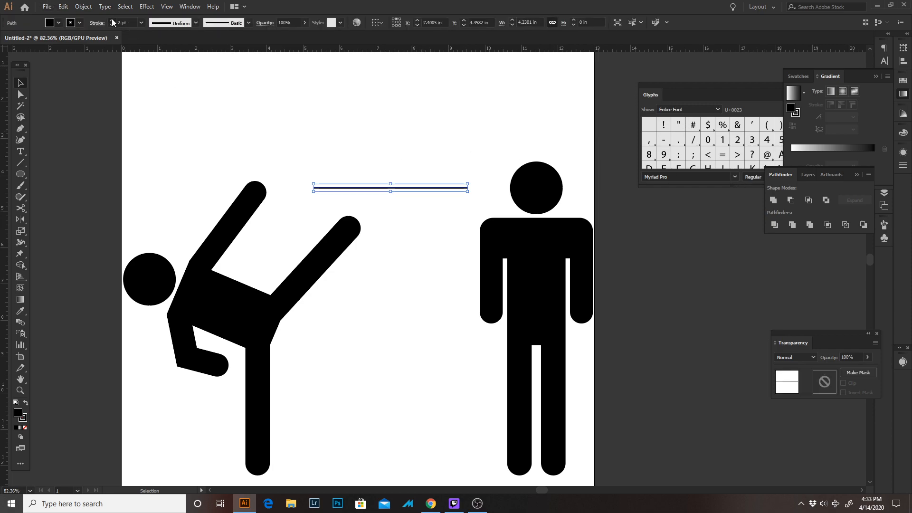
{"action": "left_click", "coordinate": [112, 21]}
{"action": "left_click", "coordinate": [112, 20]}
{"action": "left_click", "coordinate": [113, 21]}
{"action": "left_click", "coordinate": [113, 21]}
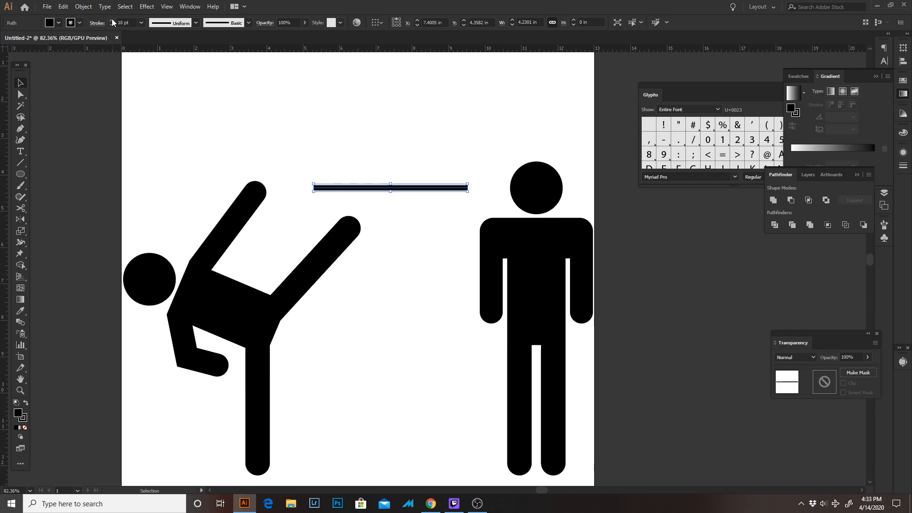
{"action": "left_click", "coordinate": [112, 21]}
{"action": "left_click", "coordinate": [112, 22]}
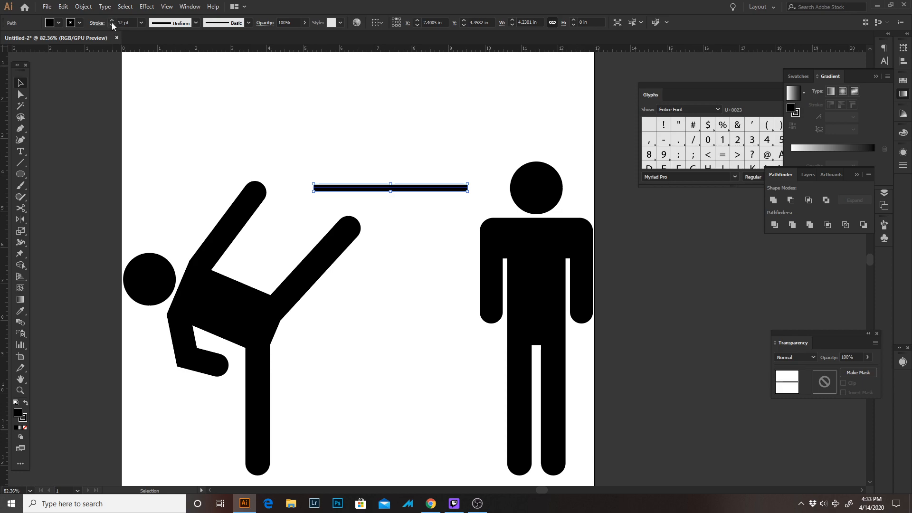
{"action": "left_click", "coordinate": [113, 21]}
{"action": "left_click", "coordinate": [113, 22]}
{"action": "left_click", "coordinate": [282, 136]}
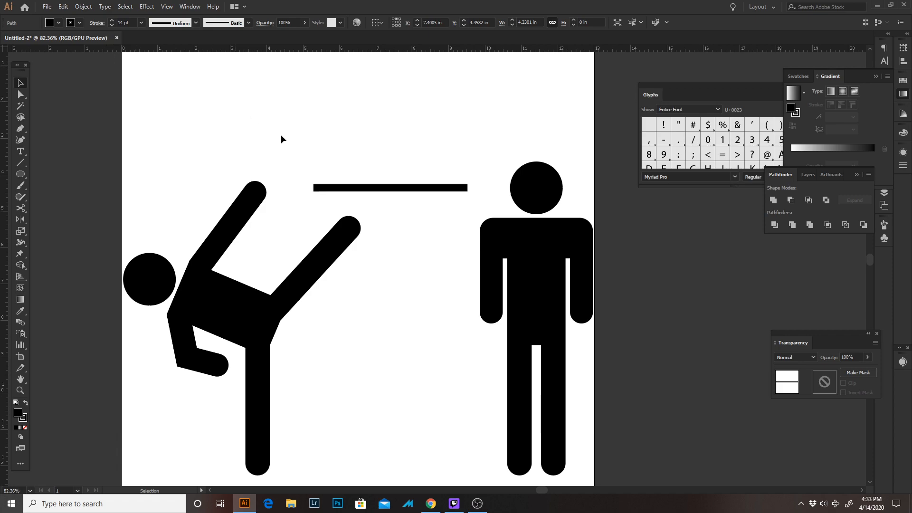
Draw a vertical 14 pt end cap about 0.7 in tall and place it on the left end of the horizontal line
{"action": "key", "text": "space"}
{"action": "left_click_drag", "start_coordinate": [322, 159], "coordinate": [329, 193]}
{"action": "key", "text": "z"}
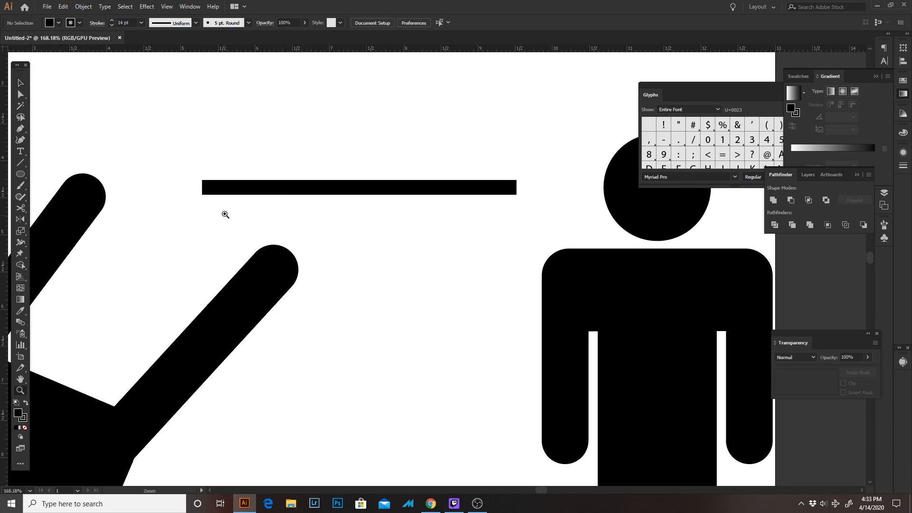
{"action": "key", "text": "p"}
{"action": "left_click", "coordinate": [192, 161]}
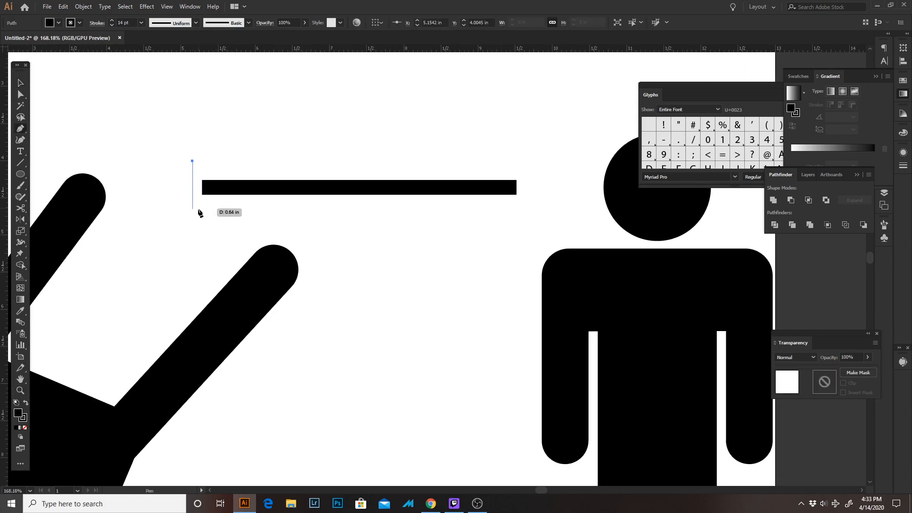
{"action": "left_click", "coordinate": [198, 213], "text": "shift"}
{"action": "key", "text": "v"}
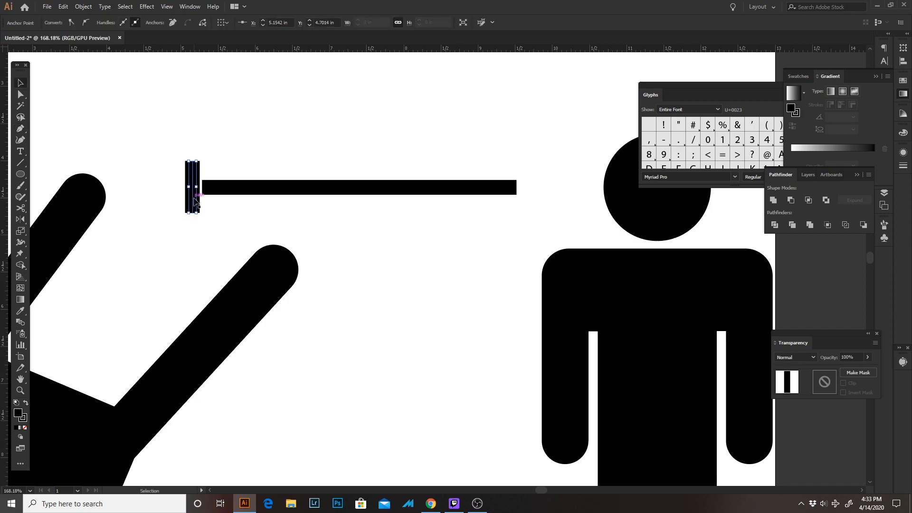
{"action": "left_click_drag", "start_coordinate": [193, 197], "coordinate": [203, 198]}
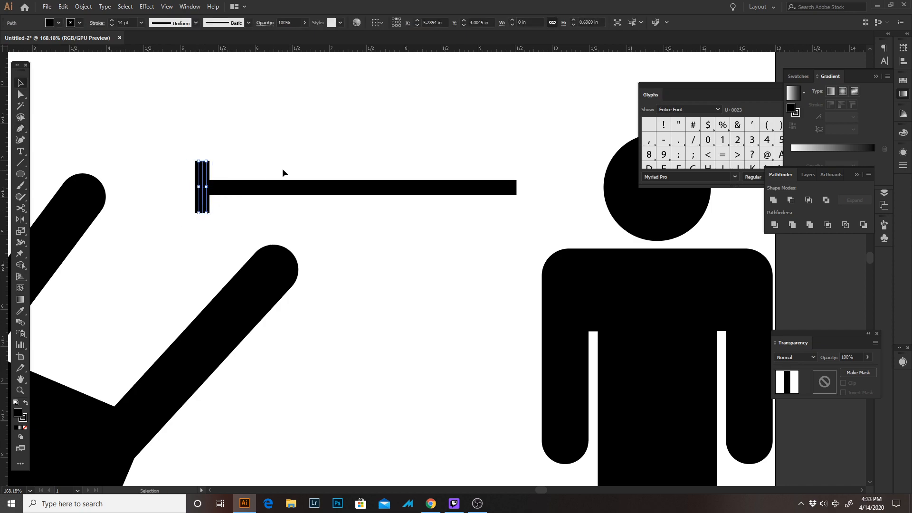
Align the end cap and the line on their vertical centers, and copy the cap onto the line's right end
{"action": "left_click_drag", "start_coordinate": [177, 144], "coordinate": [251, 199]}
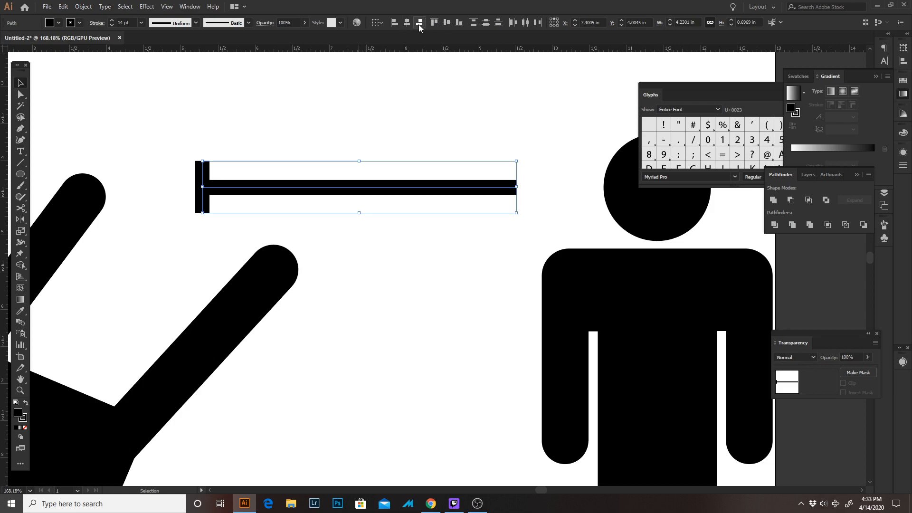
{"action": "left_click", "coordinate": [447, 23]}
{"action": "left_click", "coordinate": [252, 218]}
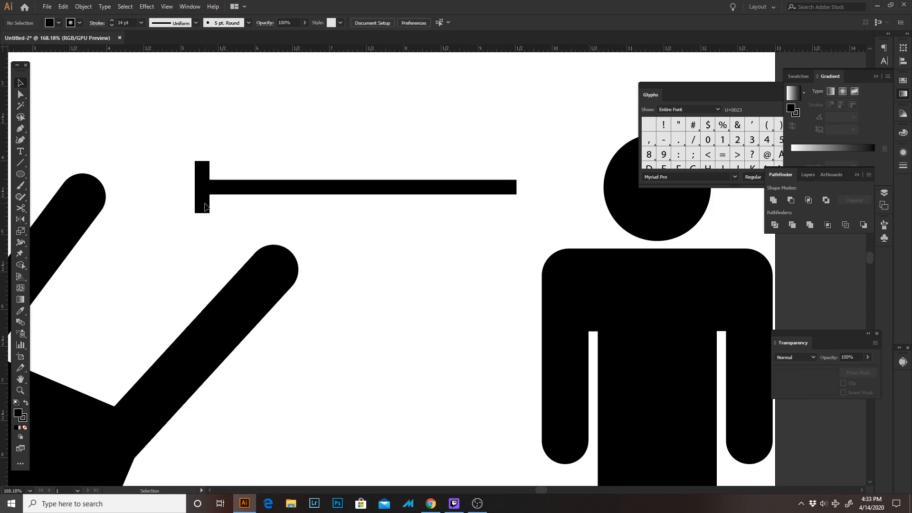
{"action": "mouse_move", "coordinate": [203, 208]}
{"action": "left_mouse_down"}
{"action": "mouse_move", "coordinate": [527, 219]}
{"action": "mouse_move", "coordinate": [518, 224]}
{"action": "left_mouse_up"}
{"action": "left_click", "coordinate": [539, 178]}
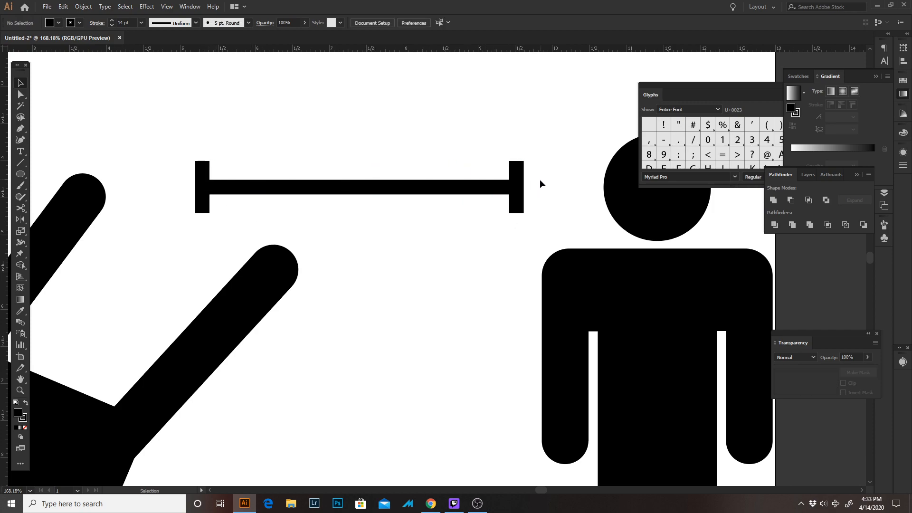
Expand the fill and stroke of the line and both end caps, and combine them with Pathfinder Merge
{"action": "key", "text": "z"}
{"action": "left_click_drag", "start_coordinate": [543, 184], "coordinate": [442, 124]}
{"action": "mouse_move", "coordinate": [374, 155]}
{"action": "left_mouse_down"}
{"action": "mouse_move", "coordinate": [289, 181]}
{"action": "mouse_move", "coordinate": [358, 206]}
{"action": "mouse_move", "coordinate": [460, 217]}
{"action": "left_mouse_up"}
{"action": "key", "text": "v"}
{"action": "left_click", "coordinate": [84, 7]}
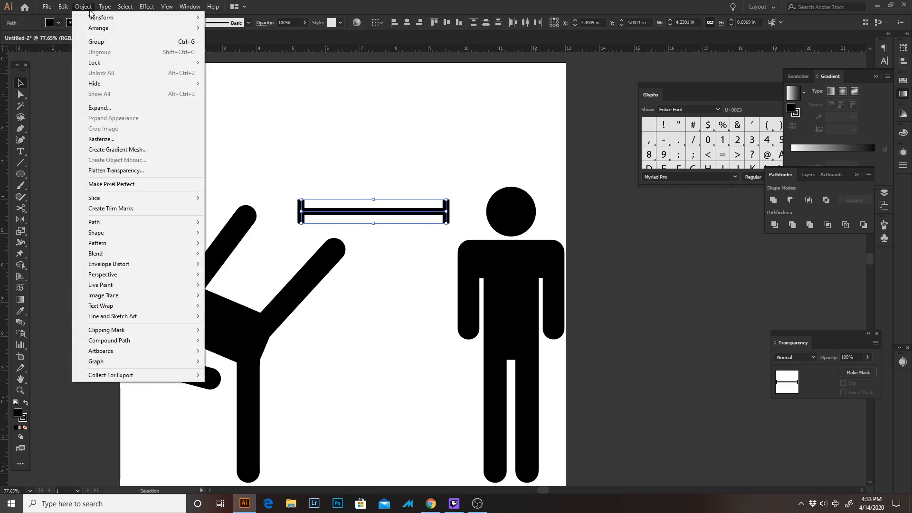
{"action": "left_click", "coordinate": [100, 108]}
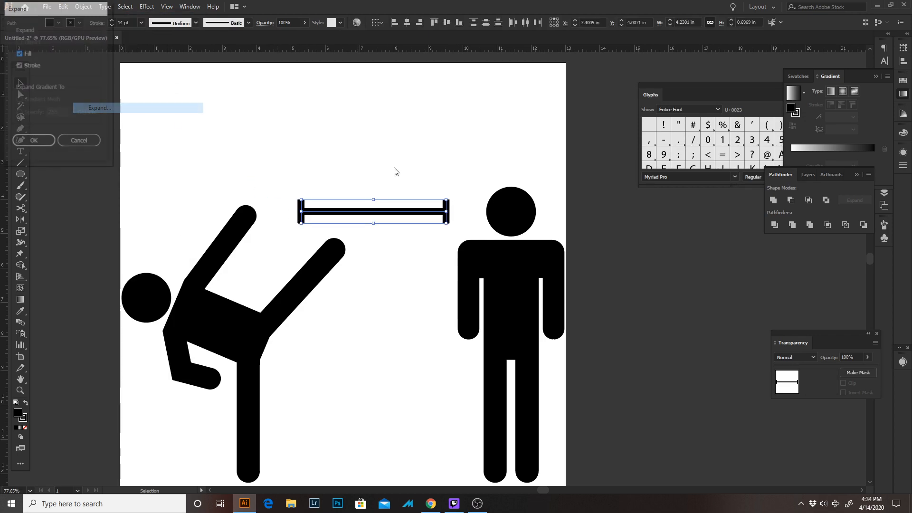
{"action": "left_click", "coordinate": [27, 137]}
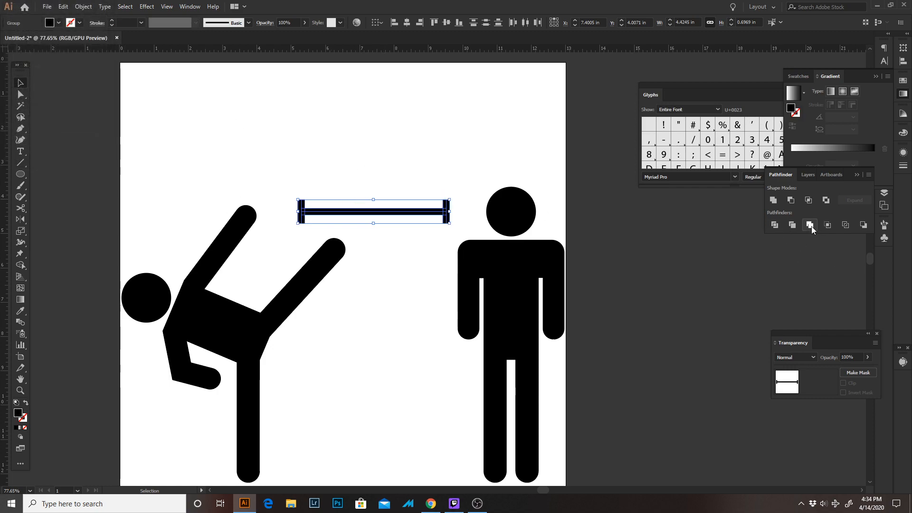
{"action": "left_click", "coordinate": [809, 225]}
{"action": "left_click", "coordinate": [364, 161]}
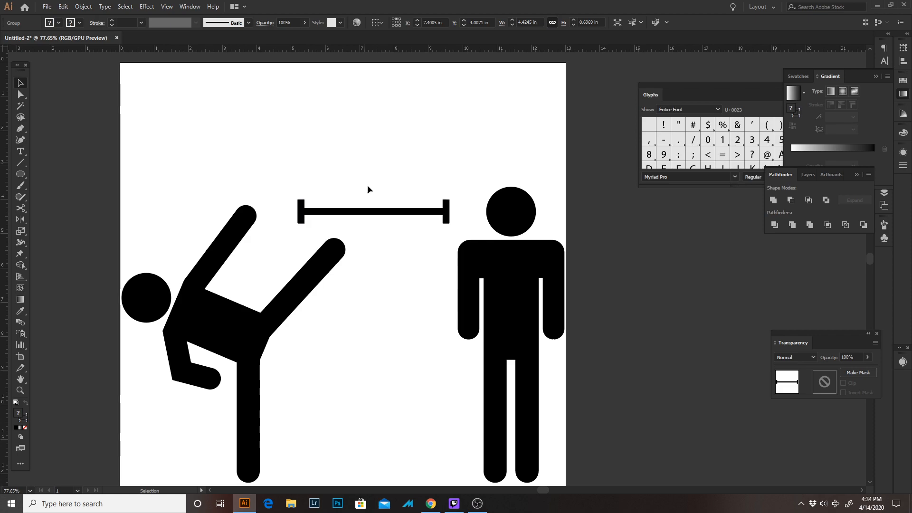
Try moving the merged capped bar higher on the artboard, and undo the move
{"action": "left_click_drag", "start_coordinate": [378, 209], "coordinate": [351, 105]}
{"action": "key", "text": "ctrl+z"}
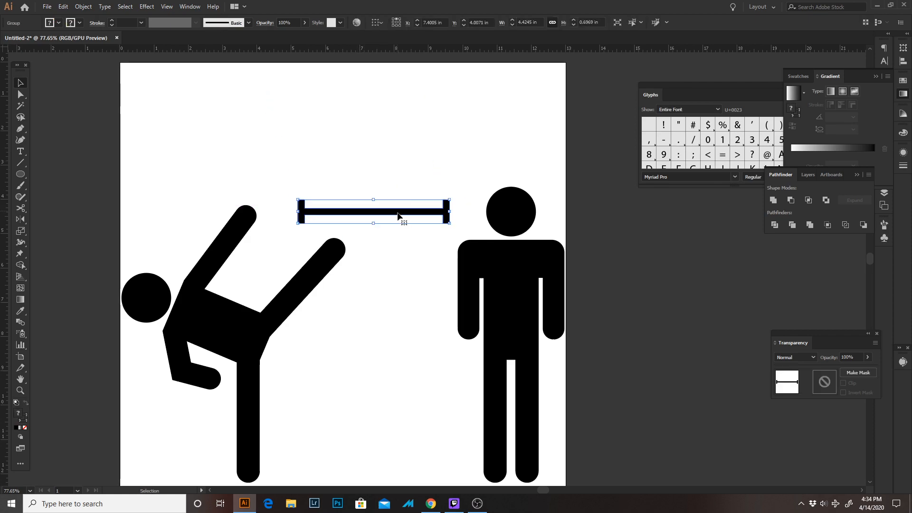
Move the standing figure and the kicking figure slightly inward, away from the artboard's side edges
{"action": "left_click", "coordinate": [391, 241]}
{"action": "left_click_drag", "start_coordinate": [376, 309], "coordinate": [279, 179]}
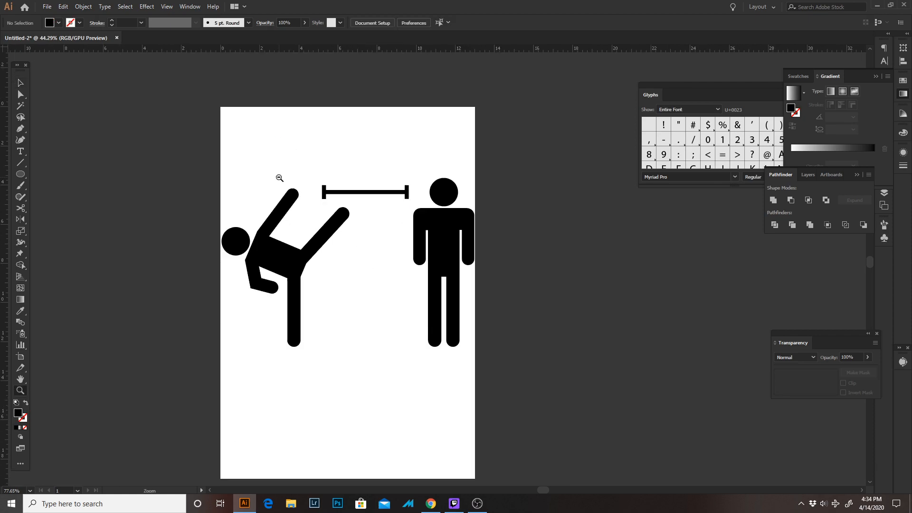
{"action": "key", "text": "v"}
{"action": "left_click_drag", "start_coordinate": [449, 239], "coordinate": [440, 239]}
{"action": "left_click", "coordinate": [482, 241]}
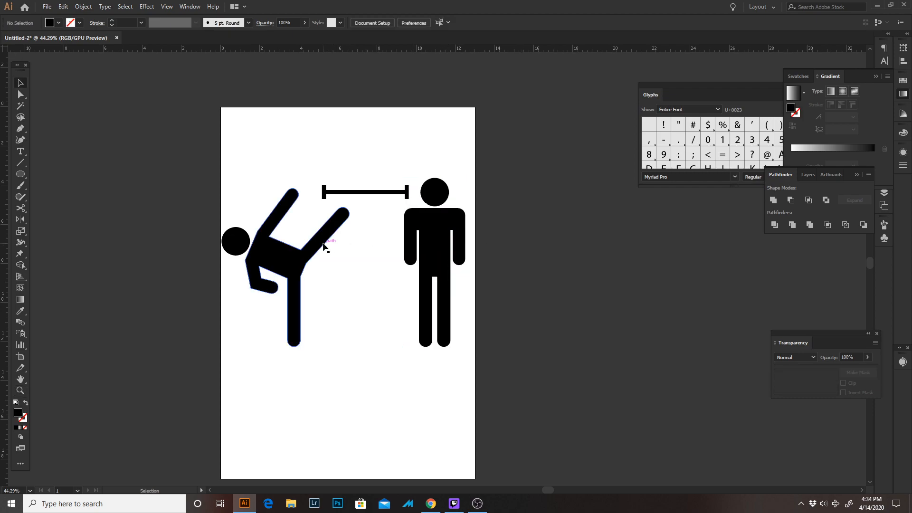
{"action": "left_click_drag", "start_coordinate": [321, 239], "coordinate": [336, 242]}
{"action": "left_click", "coordinate": [537, 209]}
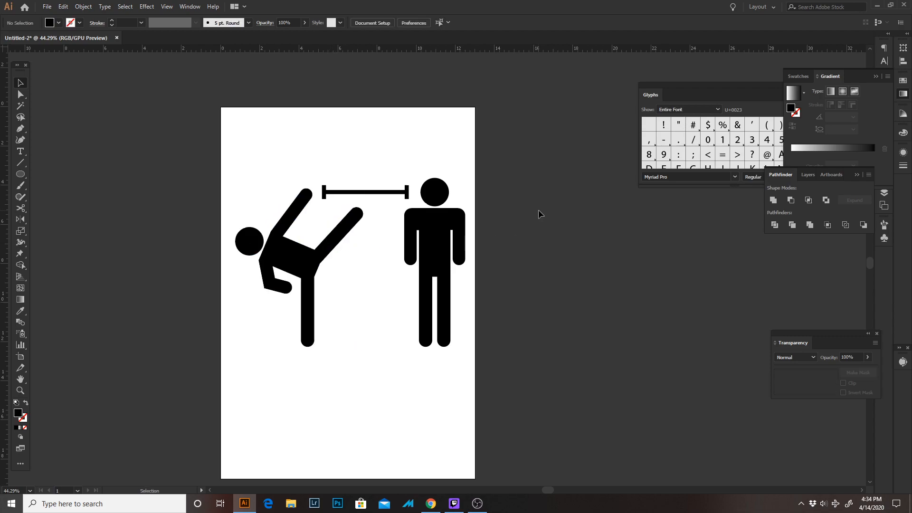
Select both figures together with the distance bar, and bring up the alignment options for them
{"action": "left_click_drag", "start_coordinate": [537, 183], "coordinate": [226, 375]}
{"action": "left_click_drag", "start_coordinate": [576, 138], "coordinate": [187, 398]}
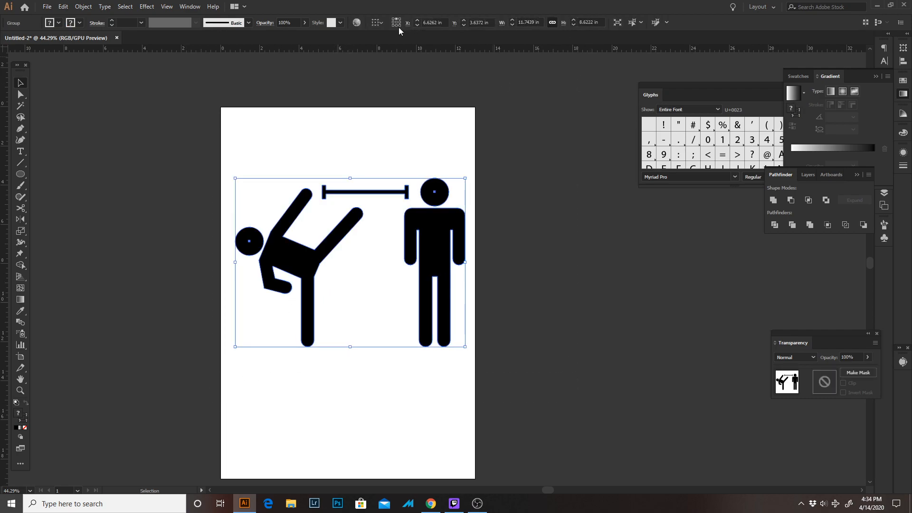
{"action": "left_click_drag", "start_coordinate": [221, 124], "coordinate": [448, 341]}
{"action": "left_click", "coordinate": [509, 305]}
{"action": "left_click_drag", "start_coordinate": [185, 143], "coordinate": [592, 360]}
{"action": "left_click", "coordinate": [196, 7]}
{"action": "mouse_move", "coordinate": [170, 10]}
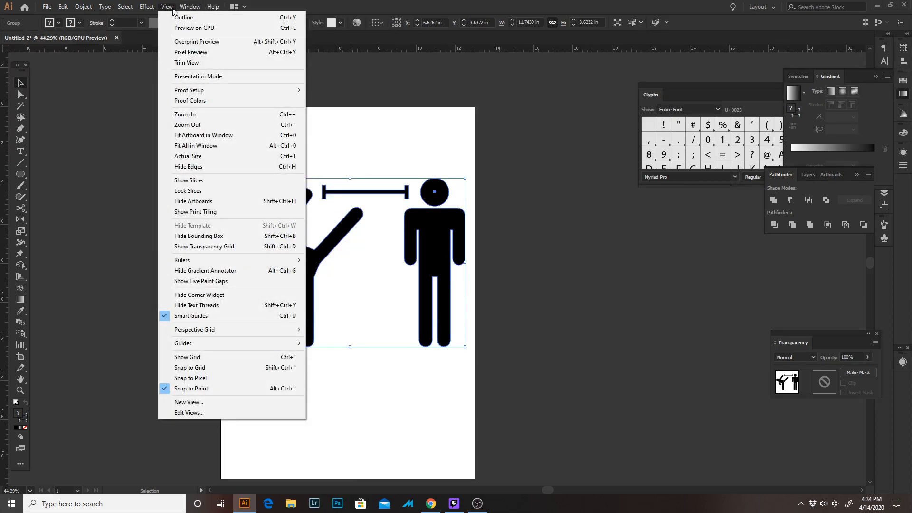
{"action": "left_click", "coordinate": [237, 113]}
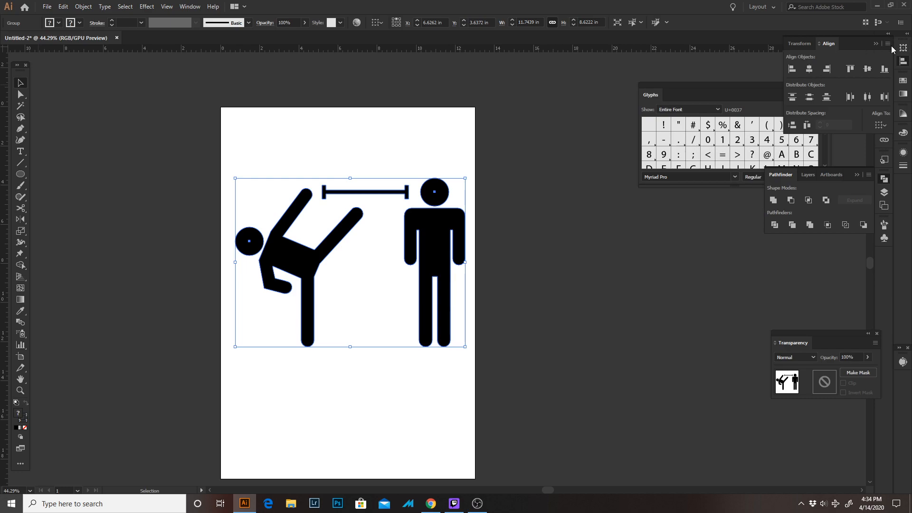
Set alignment relative to the artboard and centre the selected figures and distance bar horizontally on it
{"action": "left_click", "coordinate": [888, 44]}
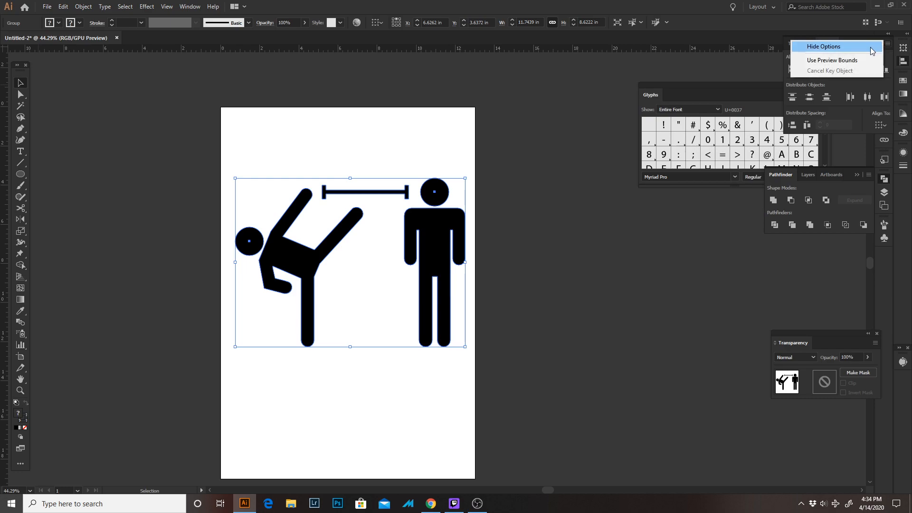
{"action": "left_click", "coordinate": [837, 114]}
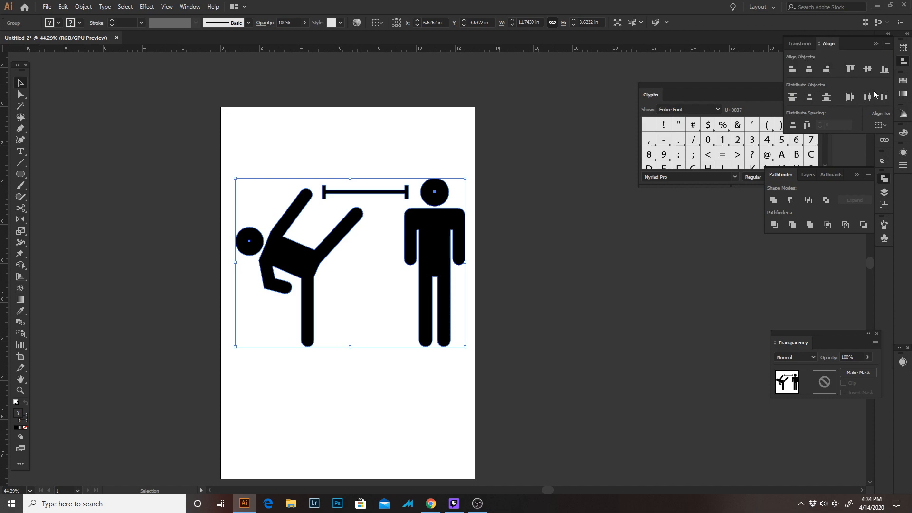
{"action": "left_click", "coordinate": [881, 125]}
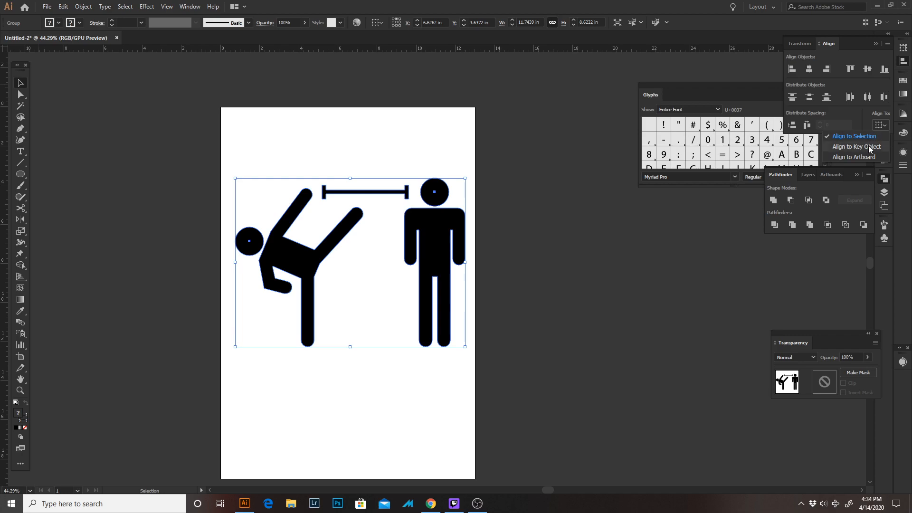
{"action": "left_click", "coordinate": [865, 159]}
{"action": "left_click", "coordinate": [809, 70]}
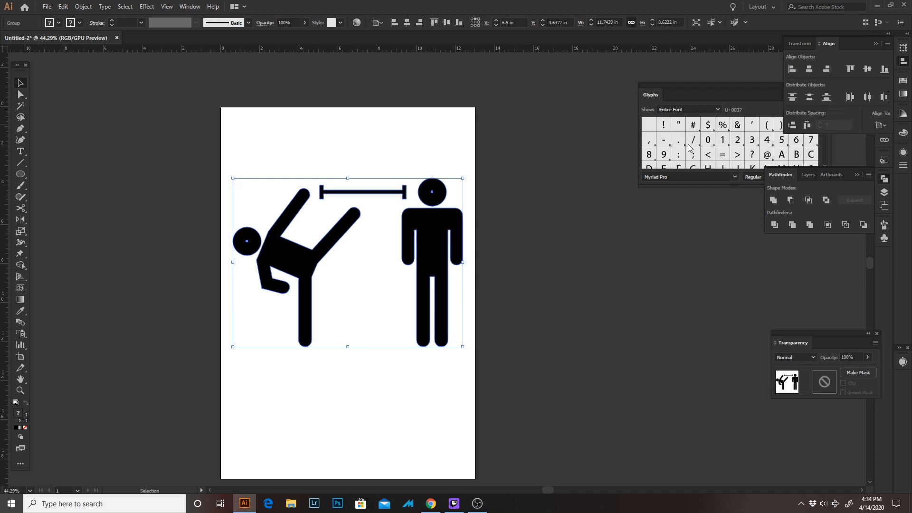
{"action": "left_click", "coordinate": [545, 237]}
{"action": "left_click", "coordinate": [440, 338]}
{"action": "left_click", "coordinate": [528, 290]}
Set the Type tool's font to Arial Black
{"action": "key", "text": "space"}
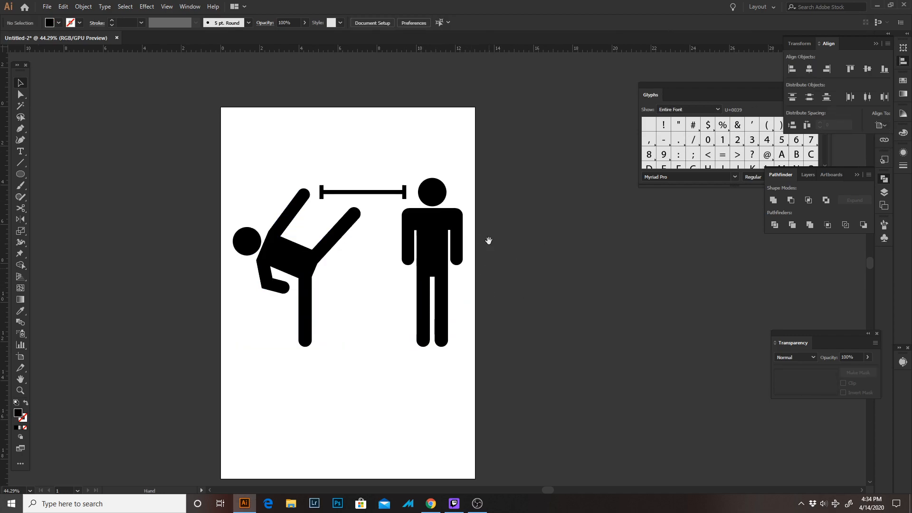
{"action": "left_click_drag", "start_coordinate": [500, 242], "coordinate": [487, 180]}
{"action": "key", "text": "z"}
{"action": "left_click_drag", "start_coordinate": [483, 290], "coordinate": [536, 320]}
{"action": "key", "text": "space"}
{"action": "left_click_drag", "start_coordinate": [456, 371], "coordinate": [483, 464]}
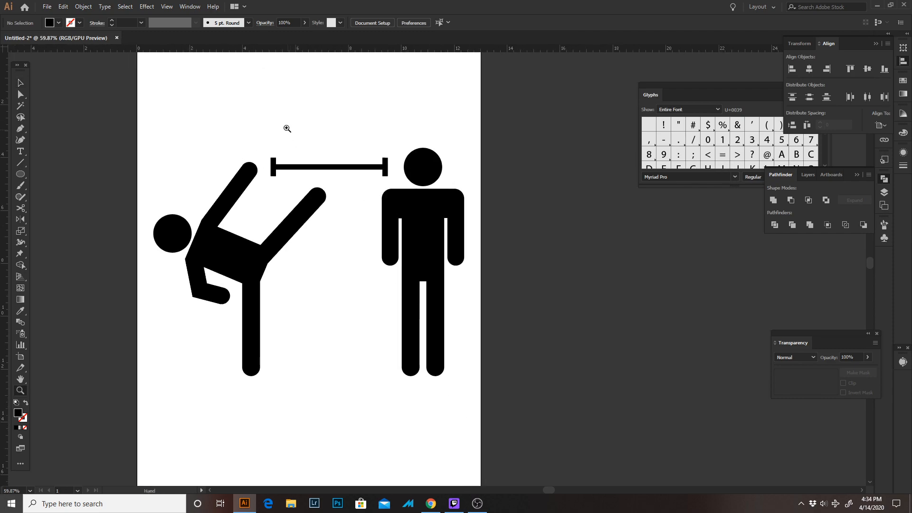
{"action": "key", "text": "t"}
{"action": "left_click", "coordinate": [422, 19]}
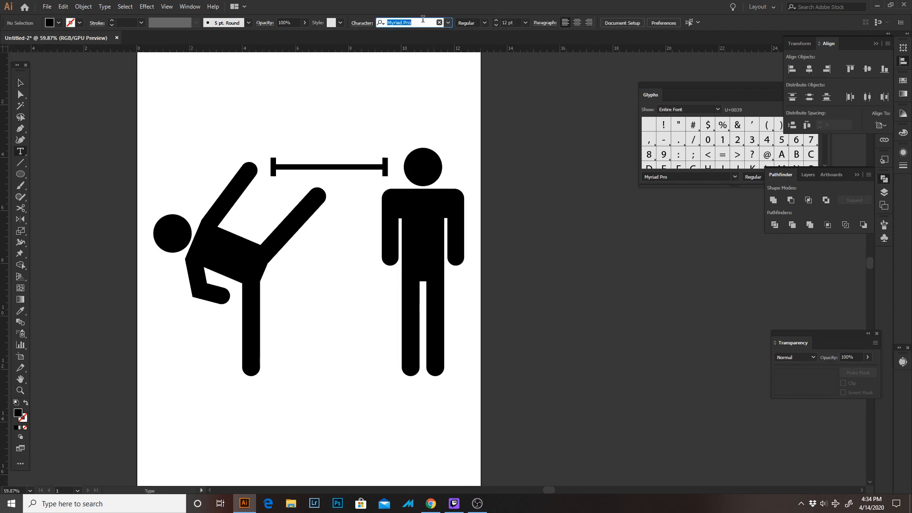
{"action": "type", "text": "arial"}
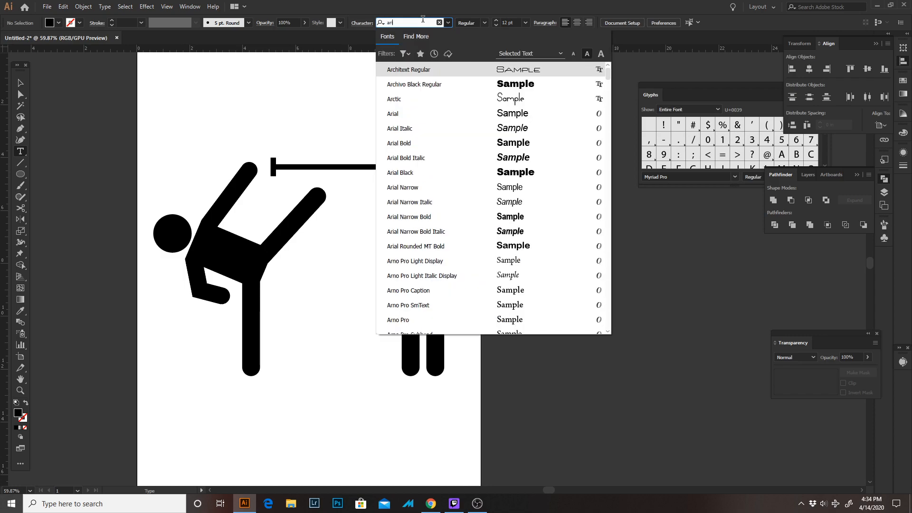
{"action": "key", "text": "Down"}
{"action": "key", "text": "Down"}
{"action": "key", "text": "Down"}
{"action": "key", "text": "Down"}
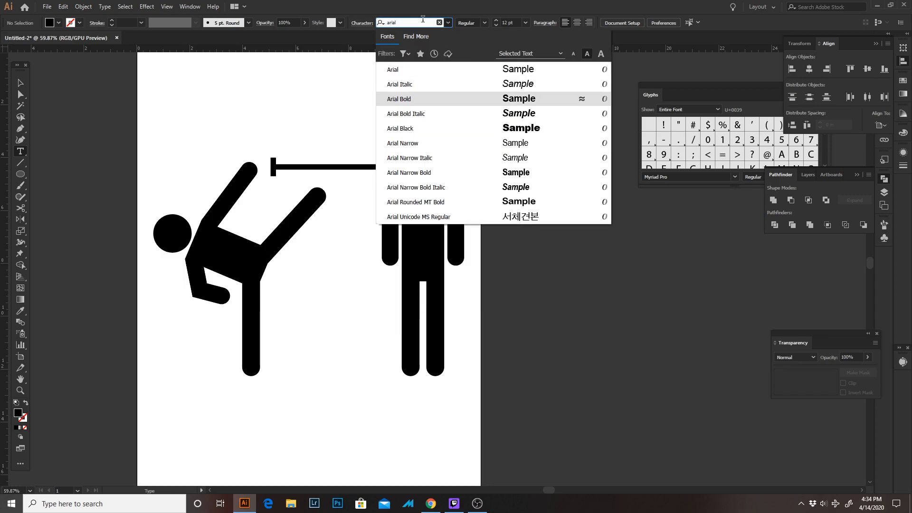
{"action": "key", "text": "Return"}
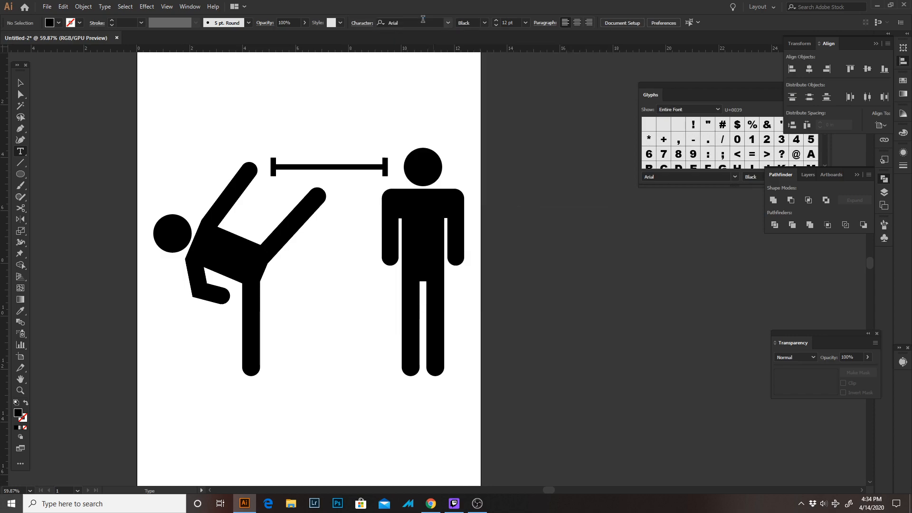
Add the text label 6’ and enlarge it to about 88 pt, placed just above the distance bar
{"action": "left_click", "coordinate": [316, 147]}
{"action": "type", "text": "t"}
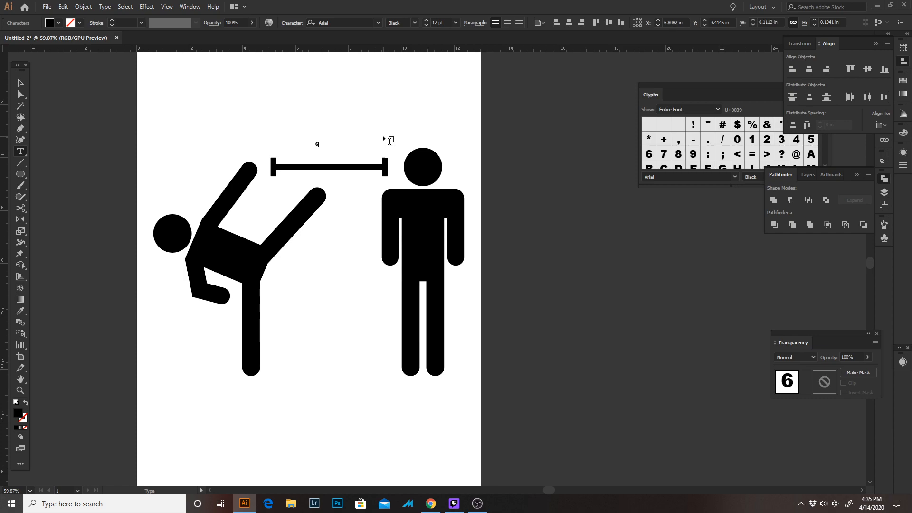
{"action": "key", "text": "Escape"}
{"action": "left_click_drag", "start_coordinate": [316, 125], "coordinate": [366, 209]}
{"action": "left_click_drag", "start_coordinate": [339, 176], "coordinate": [338, 165]}
{"action": "left_click", "coordinate": [370, 190]}
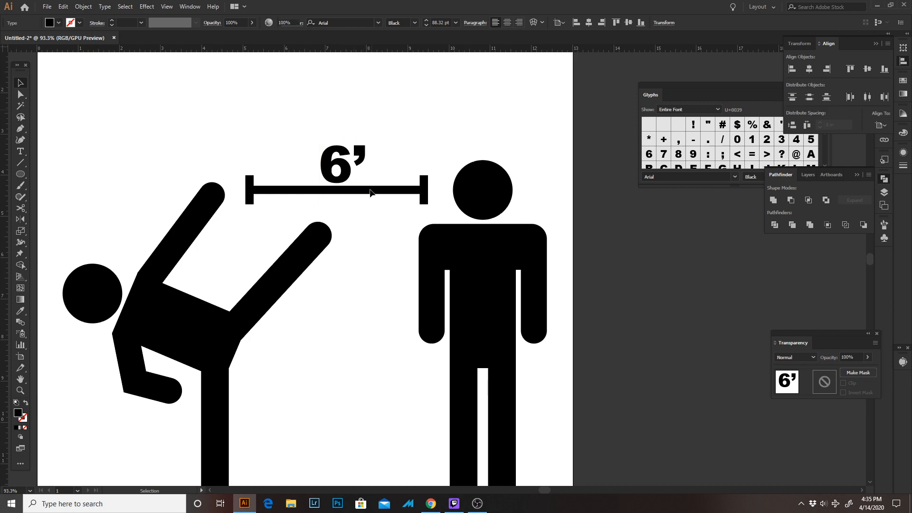
Select the 6’ label together with the distance bar and align their horizontal centres
{"action": "left_click", "coordinate": [490, 261]}
{"action": "left_click", "coordinate": [397, 182]}
{"action": "left_click_drag", "start_coordinate": [549, 149], "coordinate": [159, 270]}
{"action": "left_click", "coordinate": [608, 279]}
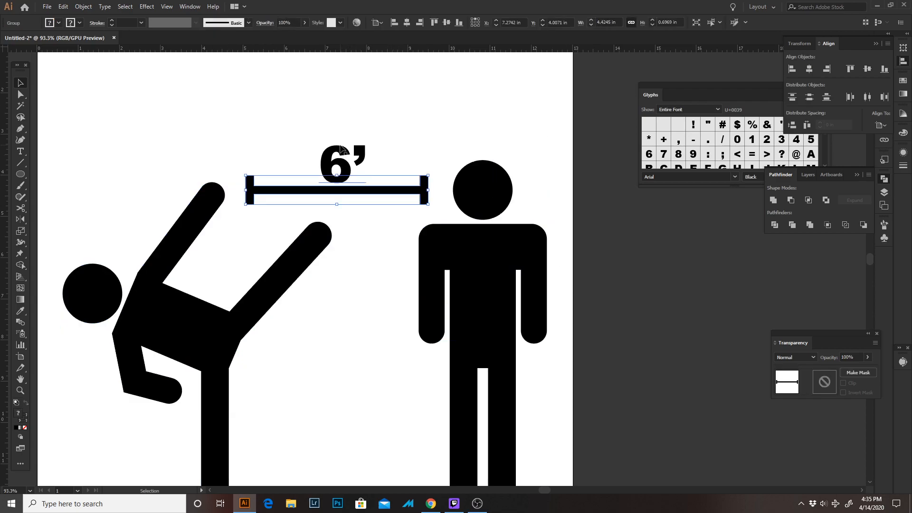
{"action": "left_click_drag", "start_coordinate": [342, 167], "coordinate": [343, 167]}
{"action": "left_click", "coordinate": [369, 191], "text": "shift"}
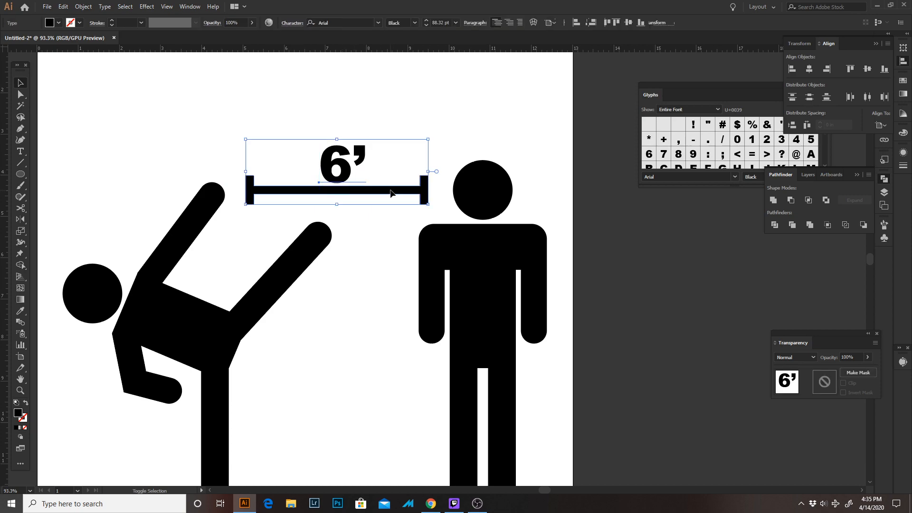
{"action": "left_click", "coordinate": [320, 23]}
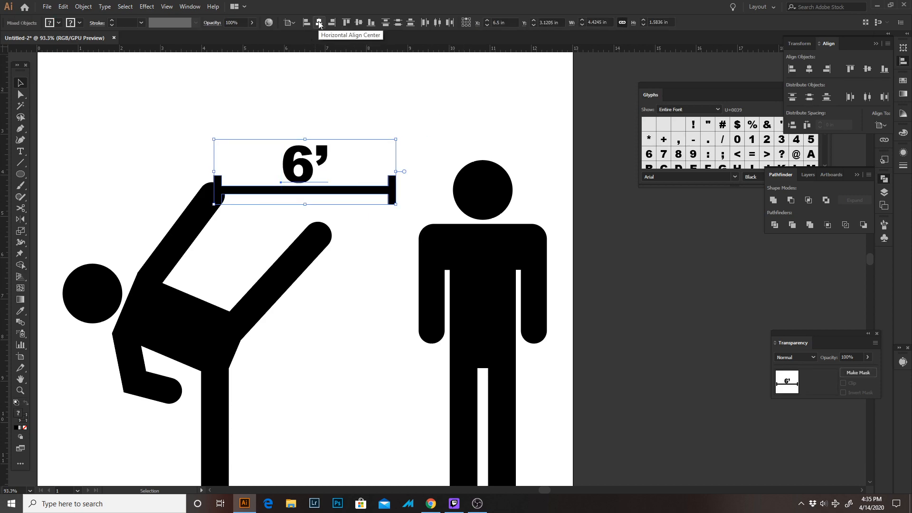
Move the 6’ label and distance bar together into the gap between the kicker's raised hand and the standing figure's head
{"action": "left_click_drag", "start_coordinate": [299, 147], "coordinate": [335, 148]}
{"action": "key", "text": "Left"}
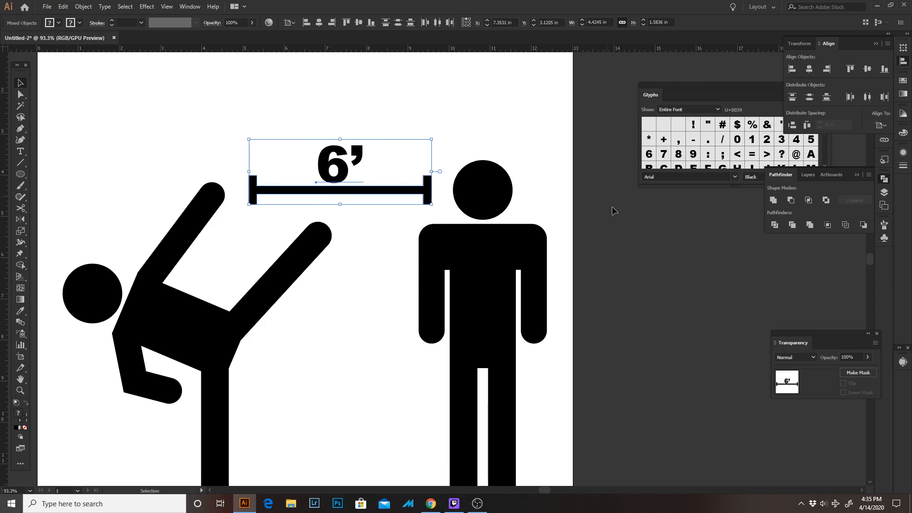
{"action": "left_click", "coordinate": [601, 232]}
Add the text line I HAVE MY BLACK BELT IN in the blank area below the figures
{"action": "key", "text": "z"}
{"action": "left_click", "coordinate": [615, 264]}
{"action": "left_click_drag", "start_coordinate": [520, 244], "coordinate": [587, 131]}
{"action": "left_click_drag", "start_coordinate": [501, 260], "coordinate": [414, 228]}
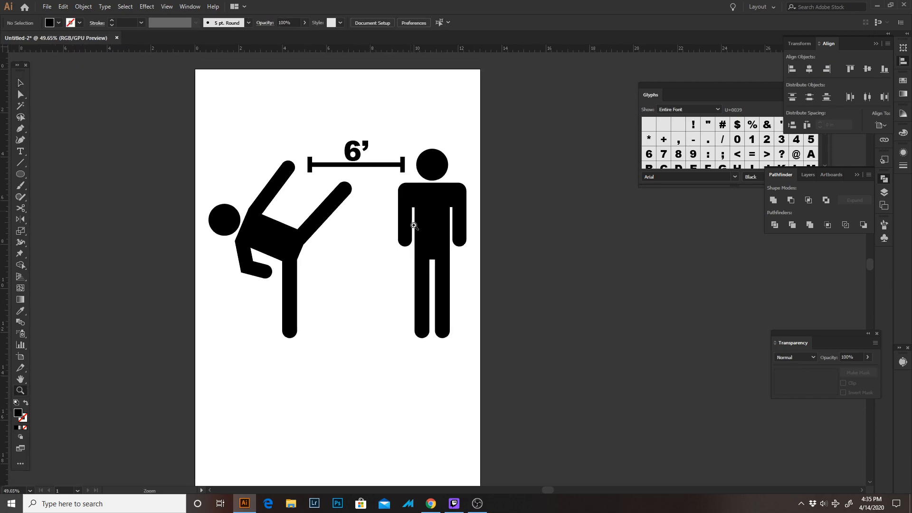
{"action": "left_click_drag", "start_coordinate": [420, 269], "coordinate": [381, 334]}
{"action": "left_click_drag", "start_coordinate": [333, 295], "coordinate": [342, 185]}
{"action": "key", "text": "t"}
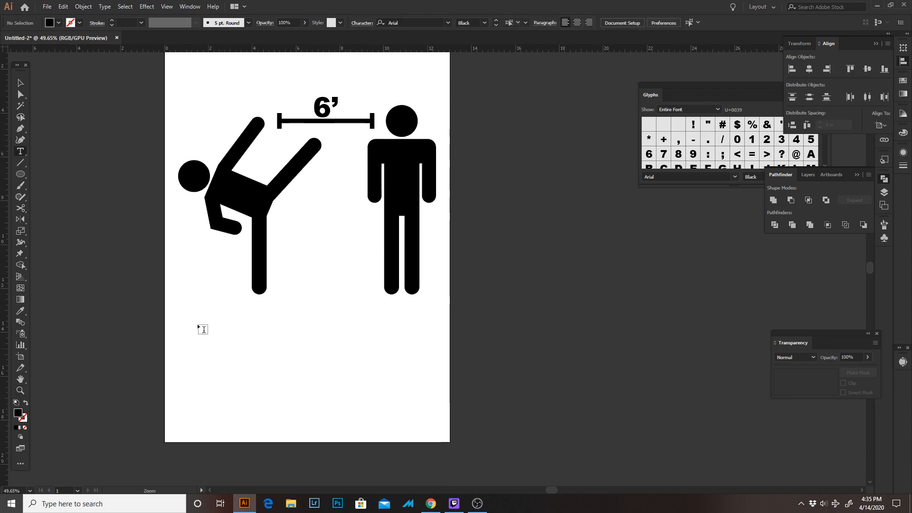
{"action": "left_click", "coordinate": [202, 375]}
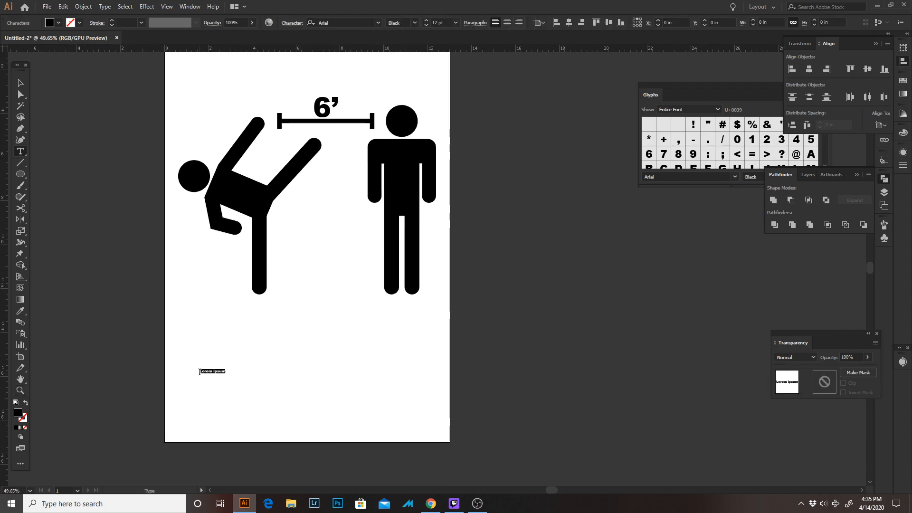
{"action": "type", "text": "hav"}
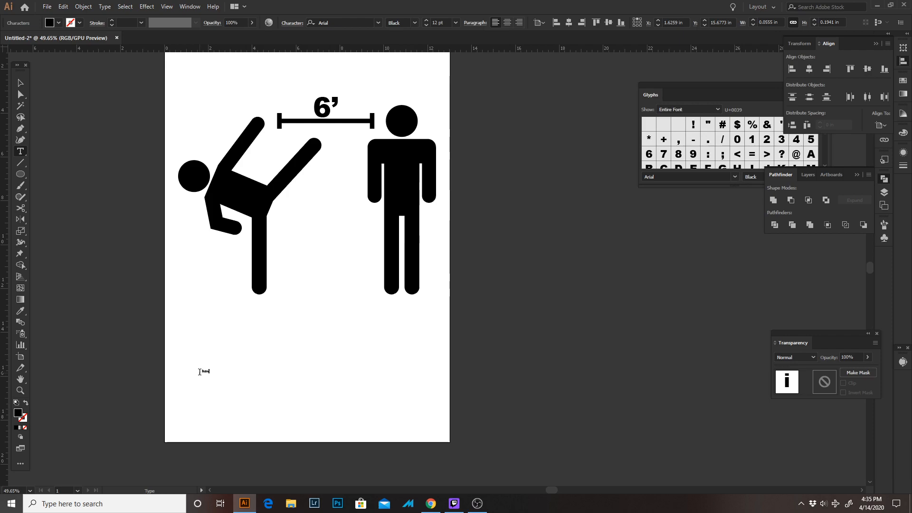
{"action": "key", "text": "BackSpace"}
{"action": "key", "text": "BackSpace"}
{"action": "key", "text": "BackSpace"}
{"action": "key", "text": "BackSpace"}
{"action": "key", "text": "BackSpace"}
{"action": "key", "text": "BackSpace"}
{"action": "type", "text": "I HAVE MY BLACK BELT IN"}
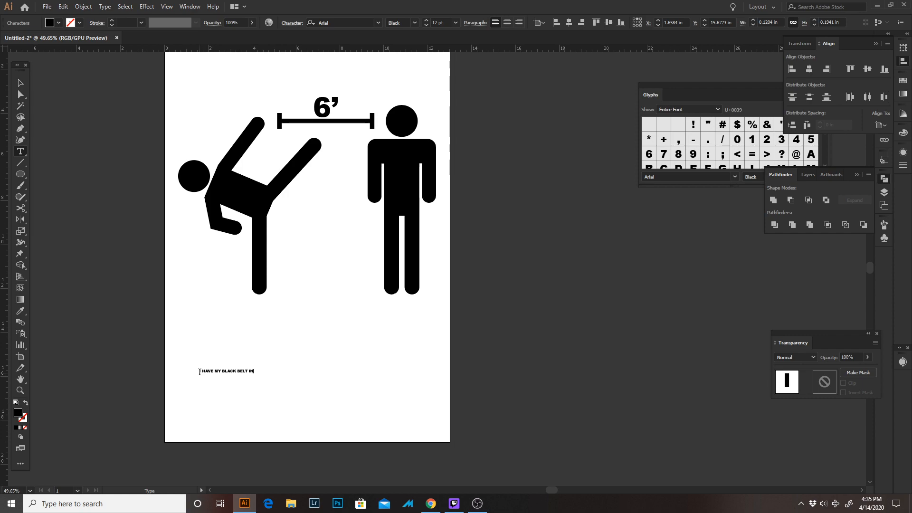
Enlarge the I HAVE MY BLACK BELT IN line to nearly the artboard's width and place it directly under the figures' feet
{"action": "key", "text": "Escape"}
{"action": "left_click_drag", "start_coordinate": [254, 367], "coordinate": [437, 311]}
{"action": "left_click_drag", "start_coordinate": [385, 356], "coordinate": [445, 188]}
{"action": "left_click_drag", "start_coordinate": [344, 163], "coordinate": [337, 345]}
{"action": "left_click", "coordinate": [331, 374]}
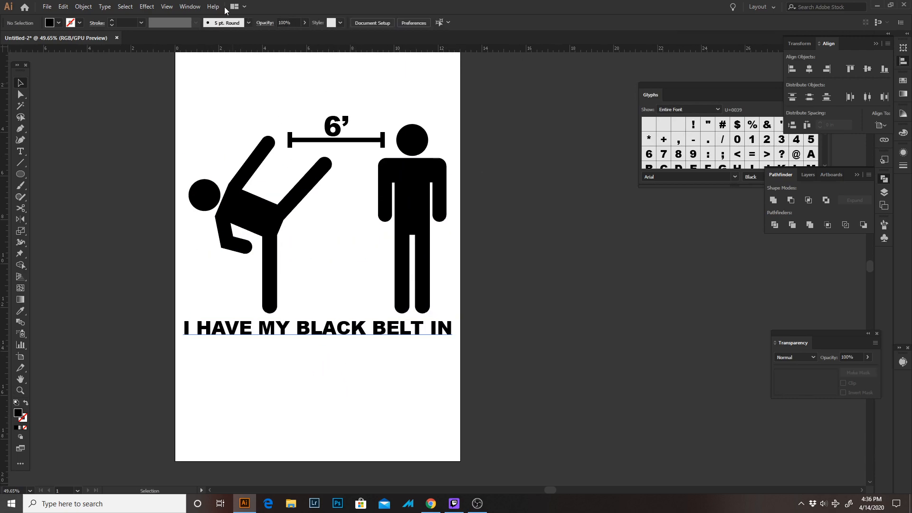
Switch the type font to Impact and add the text SOCIAL DISTANCING below the first text line
{"action": "key", "text": "t"}
{"action": "left_click", "coordinate": [416, 22]}
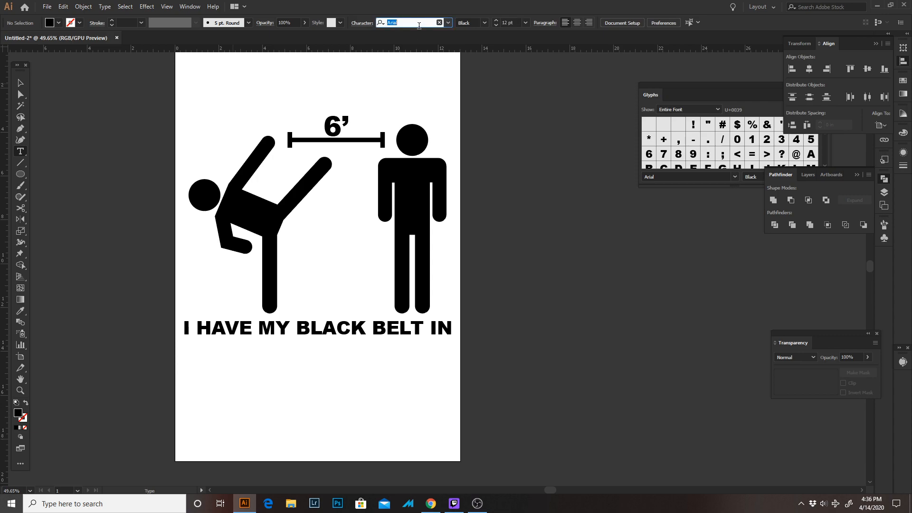
{"action": "type", "text": "IMP"}
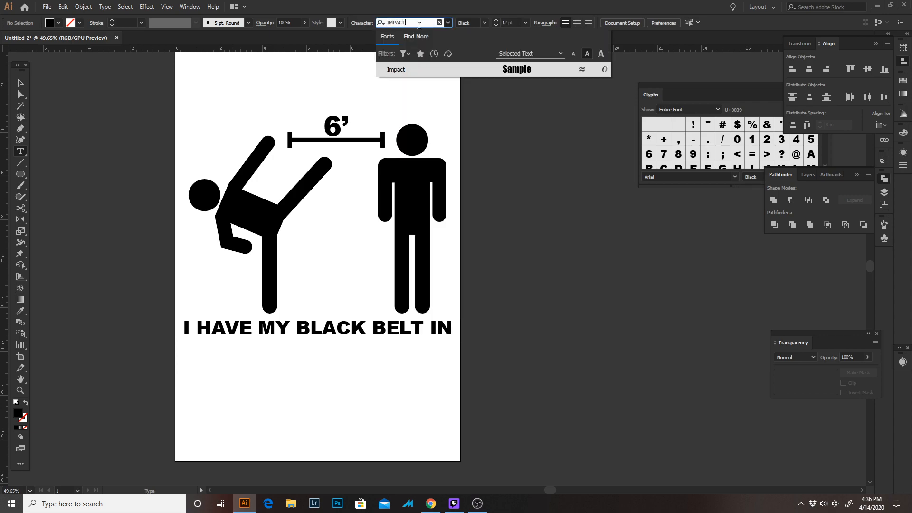
{"action": "type", "text": "ACT"}
{"action": "left_click", "coordinate": [406, 69]}
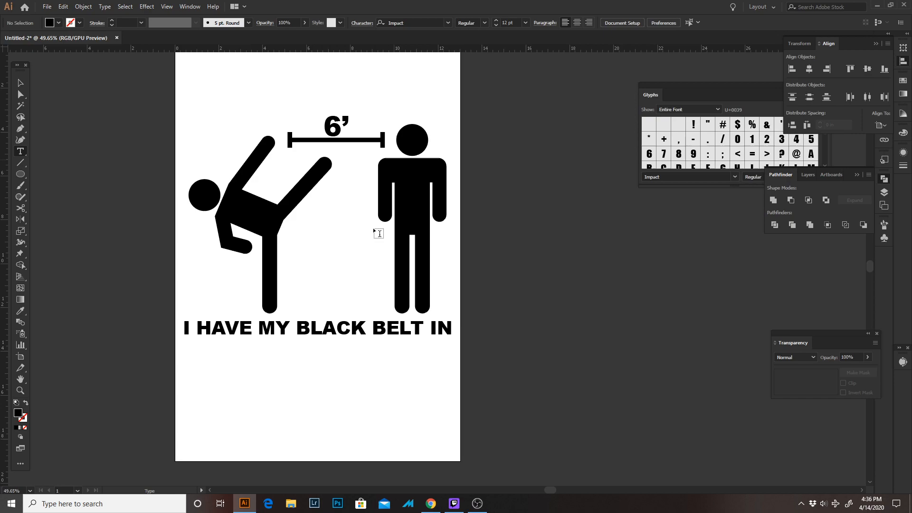
{"action": "left_click", "coordinate": [233, 376]}
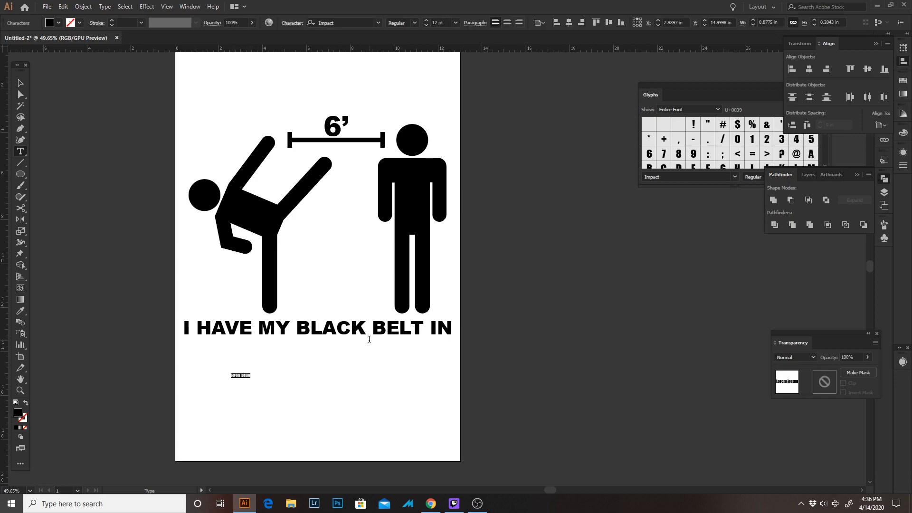
{"action": "type", "text": "SOCIAL DISTANCING"}
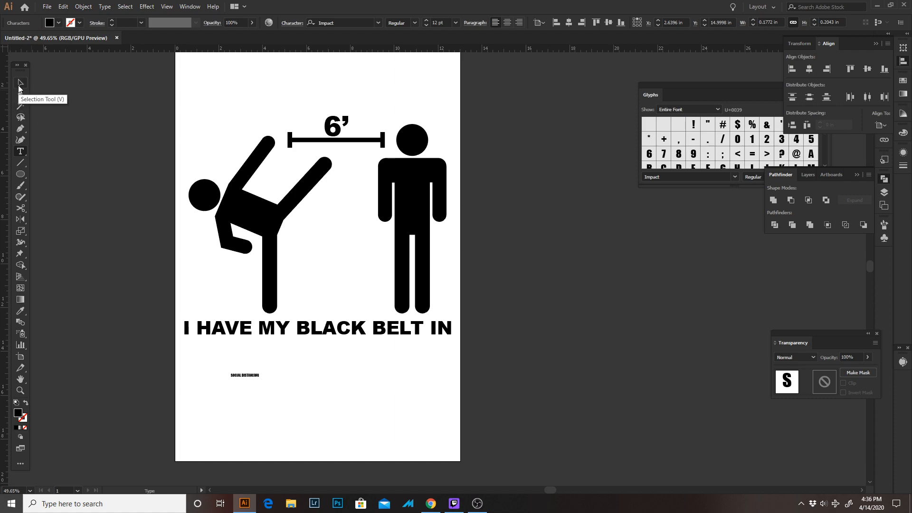
Enlarge SOCIAL DISTANCING to about 114 pt beneath the first text line, matching that line's width
{"action": "left_click", "coordinate": [19, 86]}
{"action": "left_click_drag", "start_coordinate": [262, 369], "coordinate": [393, 358]}
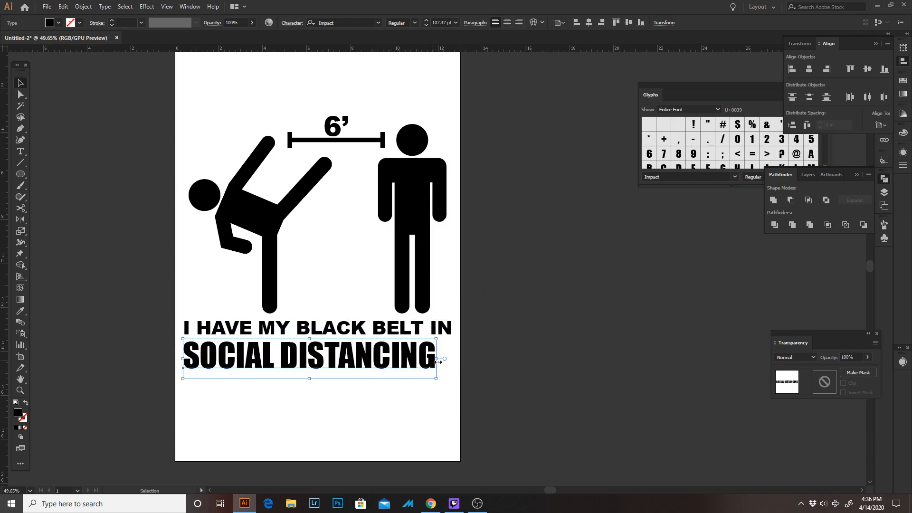
{"action": "left_click_drag", "start_coordinate": [435, 377], "coordinate": [453, 386]}
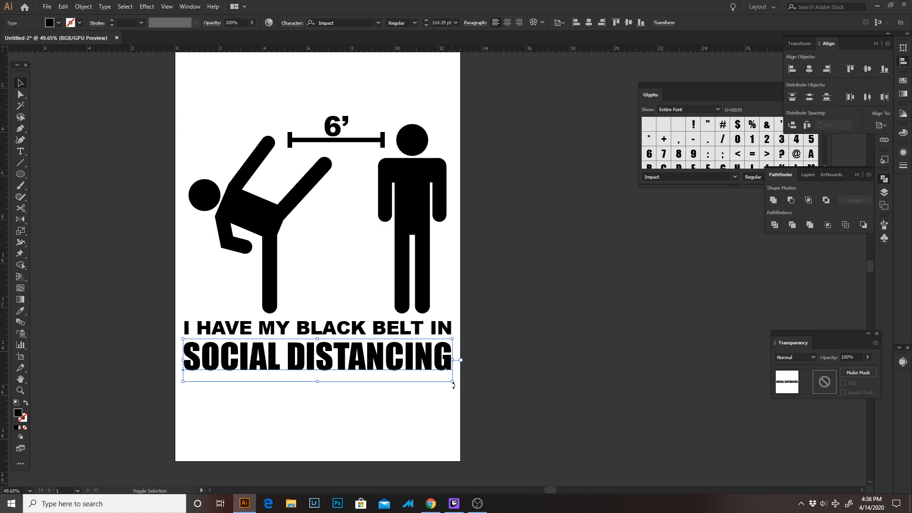
{"action": "left_click", "coordinate": [517, 349]}
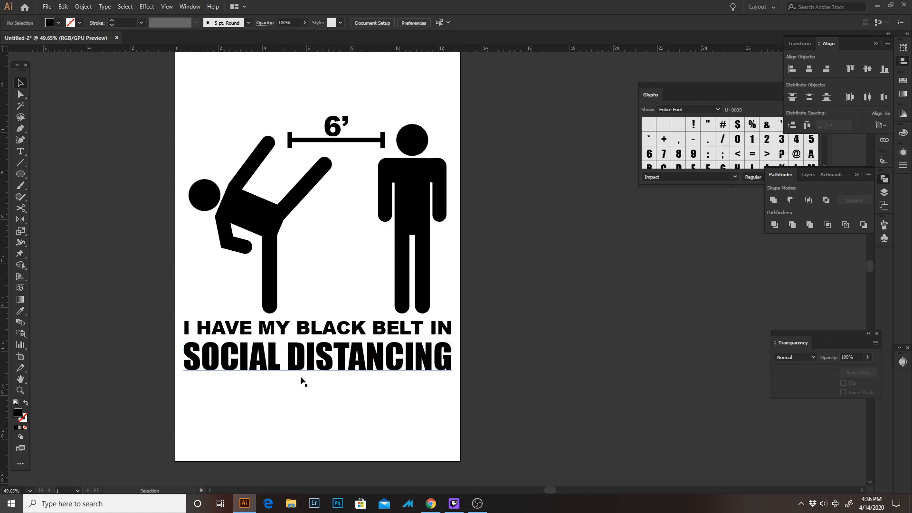
Move SOCIAL DISTANCING up so it sits tight against the bottom of the first text line
{"action": "left_click_drag", "start_coordinate": [319, 361], "coordinate": [320, 354]}
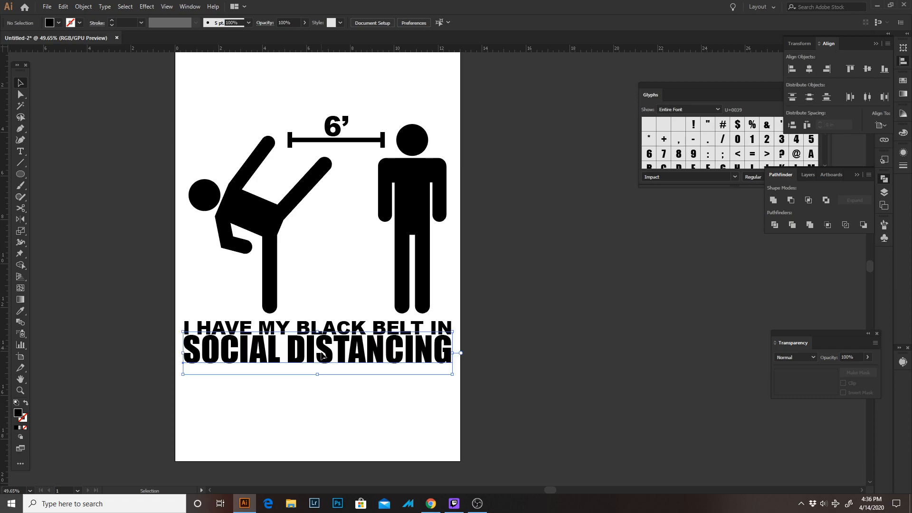
{"action": "key", "text": "z"}
{"action": "left_click_drag", "start_coordinate": [436, 374], "coordinate": [464, 374]}
{"action": "key", "text": "v"}
Place a vertical ruler guide at the end of the first text line and scale SOCIAL DISTANCING slightly to reach it
{"action": "key", "text": "z"}
{"action": "left_click_drag", "start_coordinate": [468, 339], "coordinate": [574, 358]}
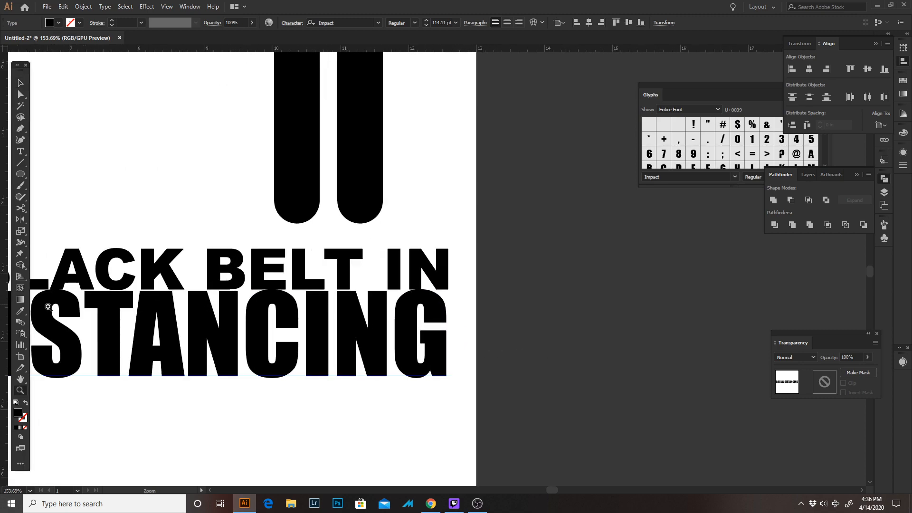
{"action": "left_click_drag", "start_coordinate": [5, 316], "coordinate": [448, 309]}
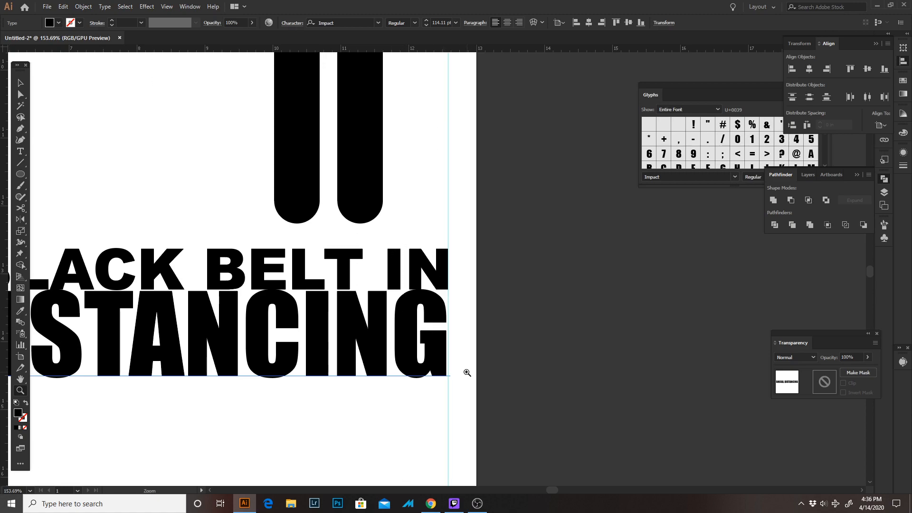
{"action": "key", "text": "v"}
{"action": "left_click_drag", "start_coordinate": [450, 414], "coordinate": [452, 415]}
Place a vertical ruler guide at the start of the first text line and scale SOCIAL DISTANCING to 114 pt so it aligns there
{"action": "left_click_drag", "start_coordinate": [452, 414], "coordinate": [670, 400]}
{"action": "left_click_drag", "start_coordinate": [215, 379], "coordinate": [509, 369]}
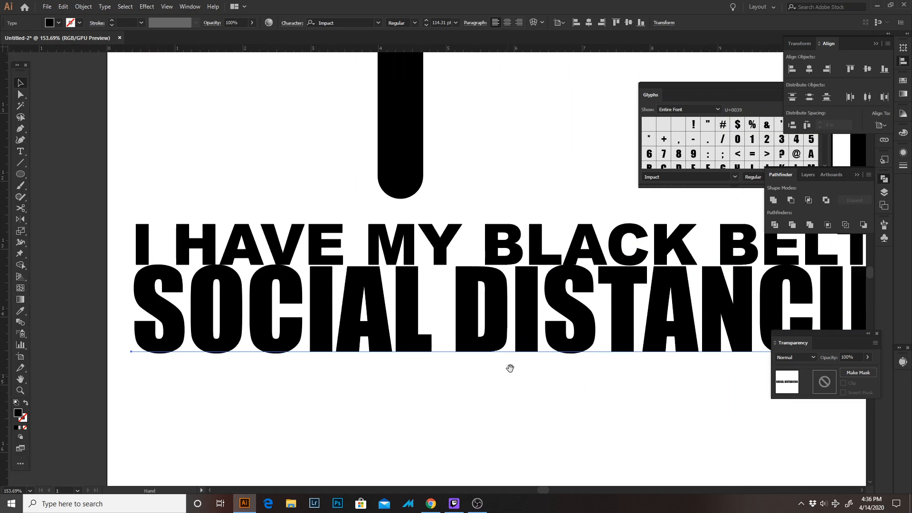
{"action": "left_click_drag", "start_coordinate": [150, 348], "coordinate": [185, 347]}
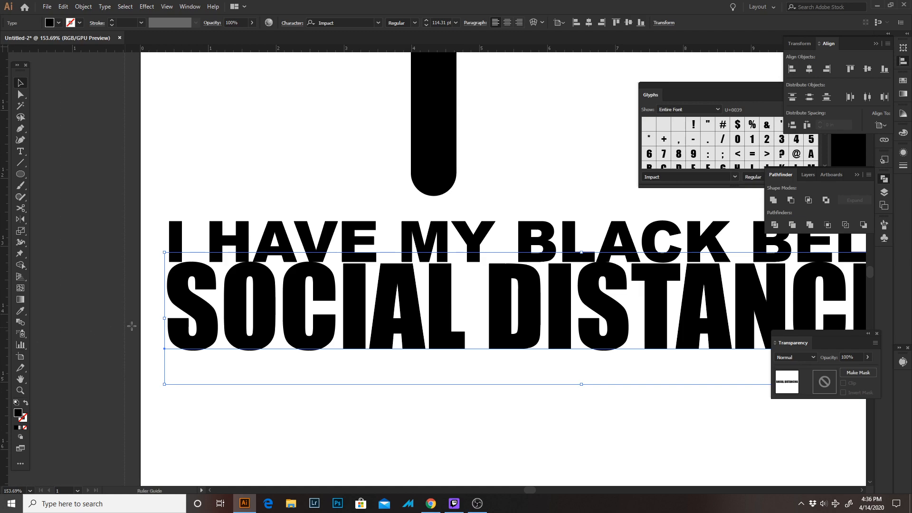
{"action": "left_click_drag", "start_coordinate": [4, 341], "coordinate": [170, 314]}
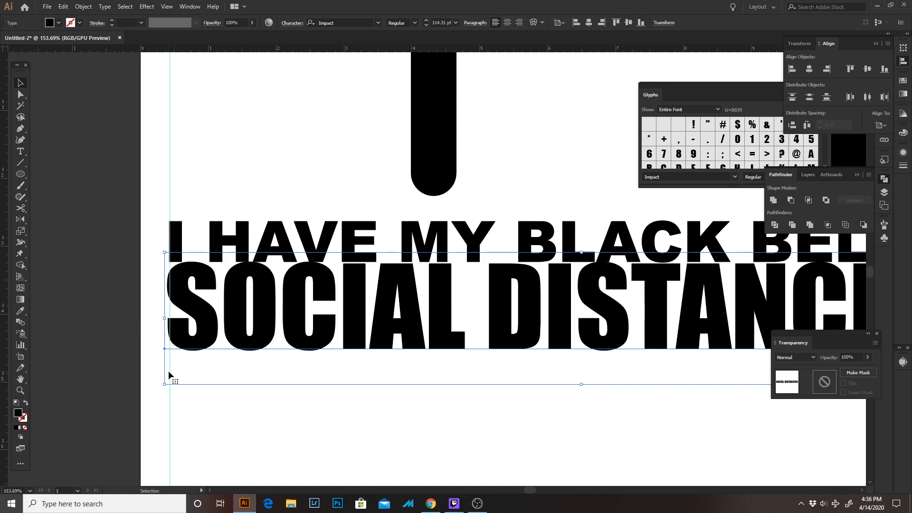
{"action": "left_click_drag", "start_coordinate": [168, 382], "coordinate": [160, 384]}
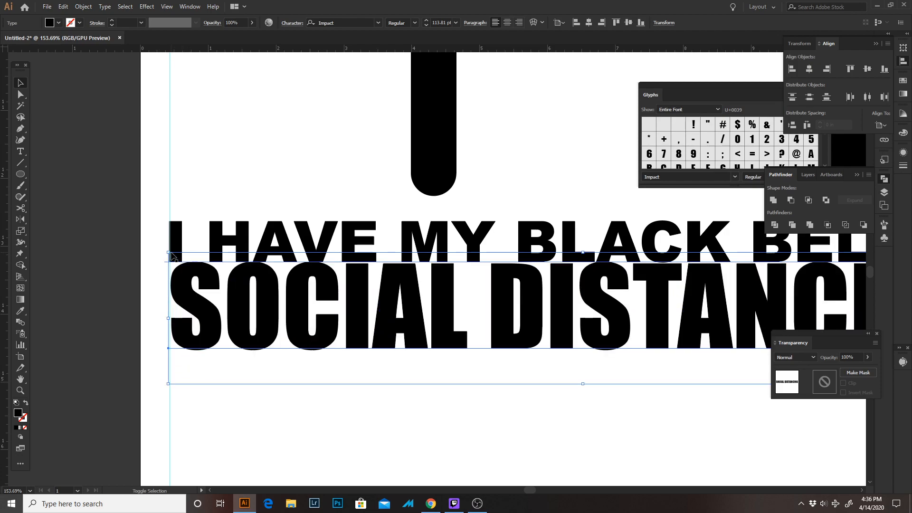
{"action": "left_click_drag", "start_coordinate": [167, 253], "coordinate": [157, 231]}
Nudge SOCIAL DISTANCING down slightly to leave a small gap beneath the first text line
{"action": "scroll", "coordinate": [163, 250], "scroll_direction": "up", "scroll_amount": 5}
{"action": "left_click_drag", "start_coordinate": [349, 304], "coordinate": [243, 194]}
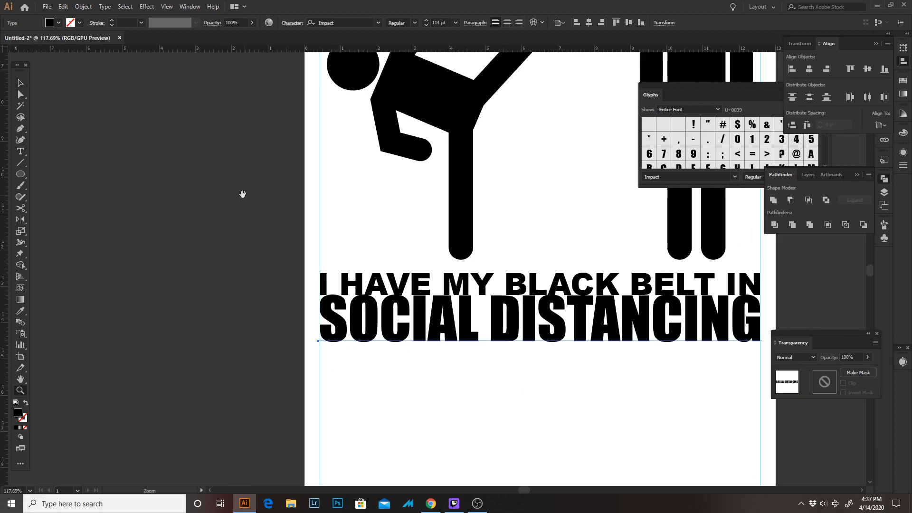
{"action": "left_click_drag", "start_coordinate": [375, 286], "coordinate": [151, 233]}
{"action": "left_click_drag", "start_coordinate": [337, 266], "coordinate": [336, 266]}
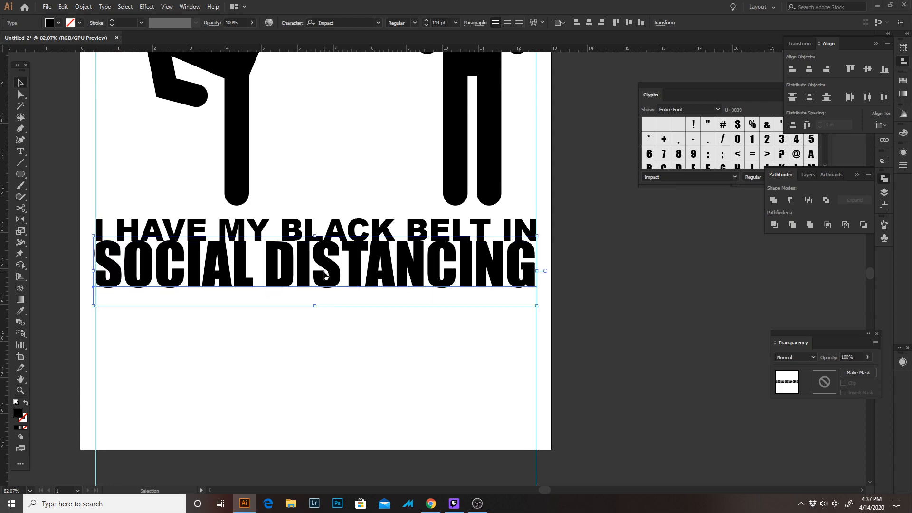
{"action": "key", "text": "ctrl+z"}
{"action": "key", "text": "Down"}
{"action": "key", "text": "Down"}
{"action": "key", "text": "Down"}
{"action": "key", "text": "Down"}
{"action": "key", "text": "Down"}
{"action": "key", "text": "Down"}
{"action": "key", "text": "Down"}
{"action": "key", "text": "Down"}
{"action": "key", "text": "Down"}
{"action": "key", "text": "Down"}
{"action": "key", "text": "Down"}
{"action": "key", "text": "Down"}
{"action": "key", "text": "Down"}
{"action": "key", "text": "Down"}
{"action": "key", "text": "Down"}
{"action": "key", "text": "Down"}
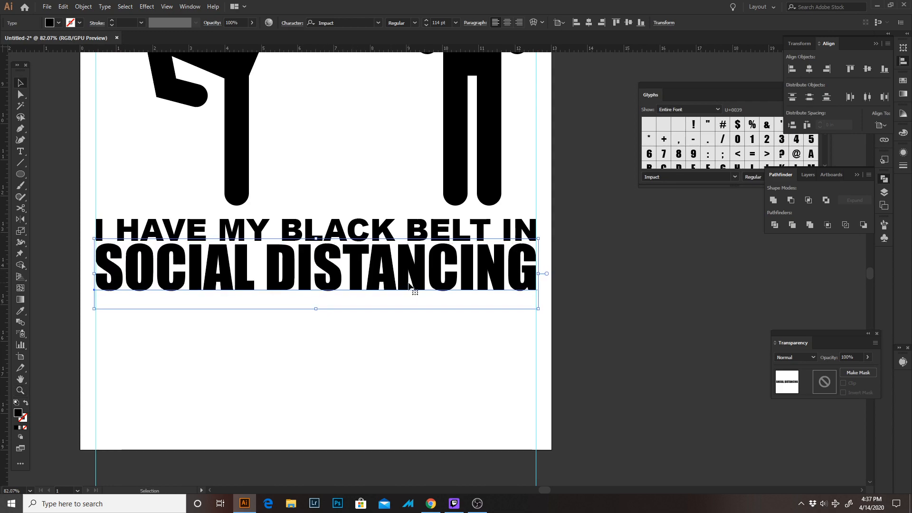
{"action": "key", "text": "Up"}
{"action": "key", "text": "Up"}
{"action": "key", "text": "Up"}
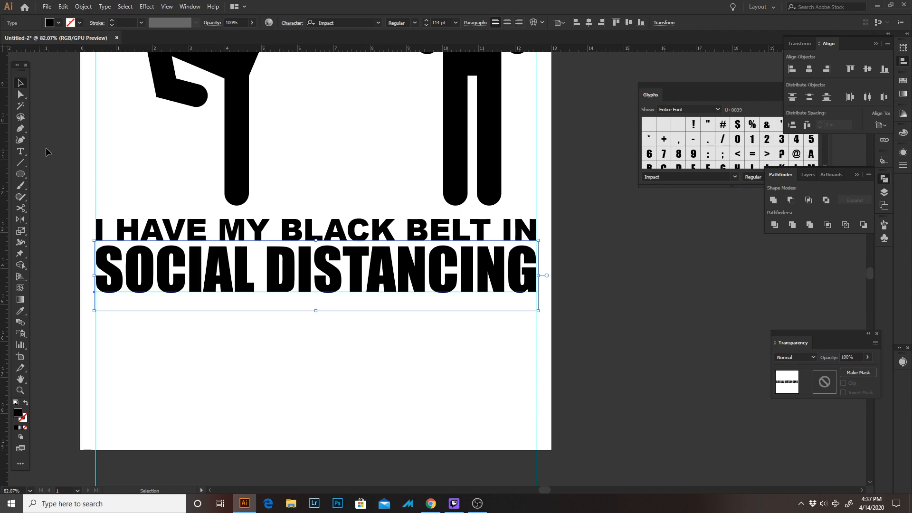
{"action": "left_click", "coordinate": [296, 400]}
Draw a circle about 14.8 in wide, centred over the pictogram artwork
{"action": "key", "text": "z"}
{"action": "left_click_drag", "start_coordinate": [297, 400], "coordinate": [209, 242]}
{"action": "left_click_drag", "start_coordinate": [243, 311], "coordinate": [267, 471]}
{"action": "left_click_drag", "start_coordinate": [278, 396], "coordinate": [183, 259]}
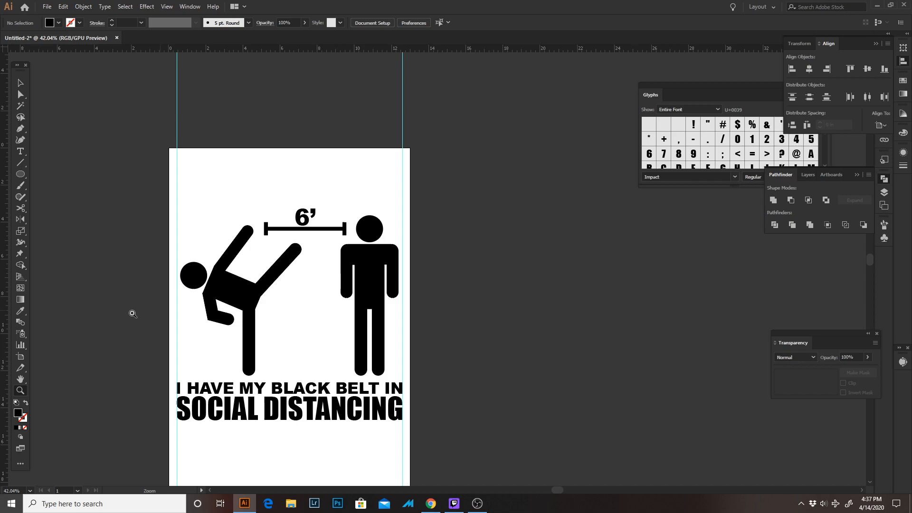
{"action": "left_click", "coordinate": [19, 175]}
{"action": "left_click_drag", "start_coordinate": [294, 298], "coordinate": [410, 316]}
{"action": "key", "text": "ctrl+z"}
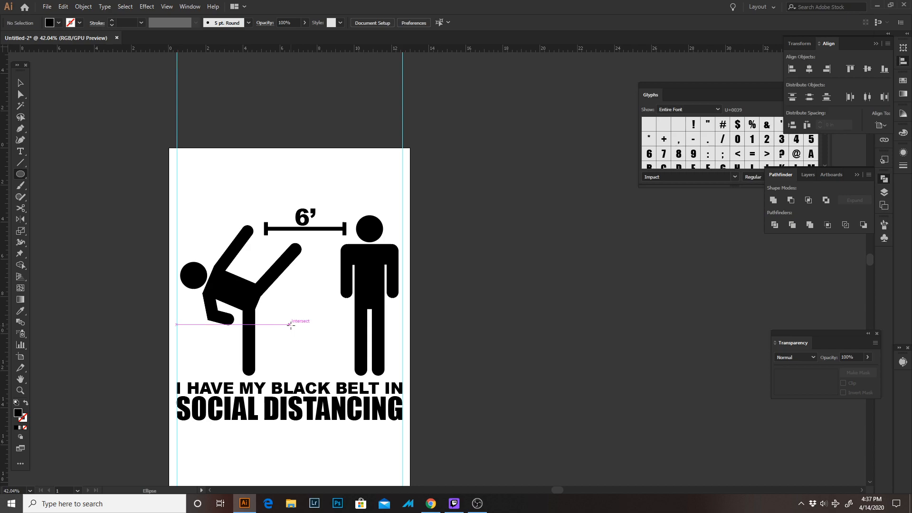
{"action": "left_click_drag", "start_coordinate": [289, 324], "coordinate": [427, 386]}
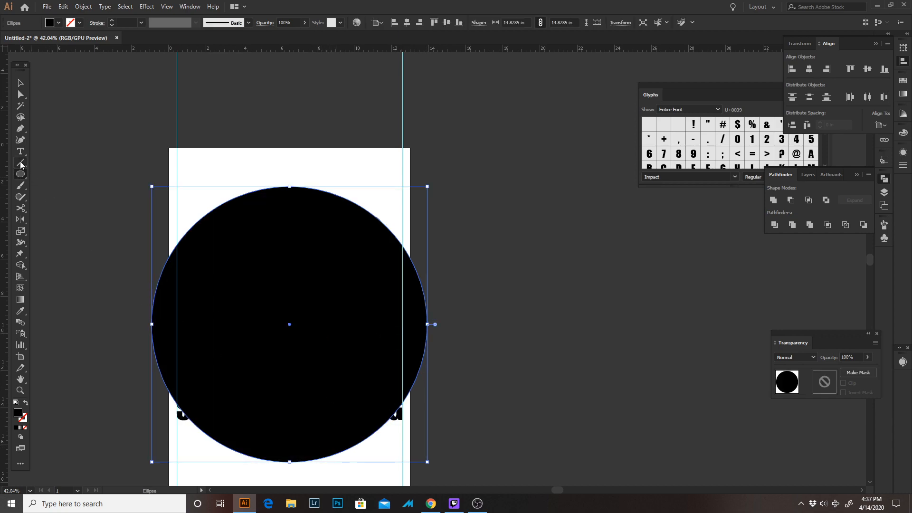
Turn the large circle into a type path starting at its bottom anchor, with centred paragraph alignment
{"action": "left_click_drag", "start_coordinate": [20, 151], "coordinate": [55, 175]}
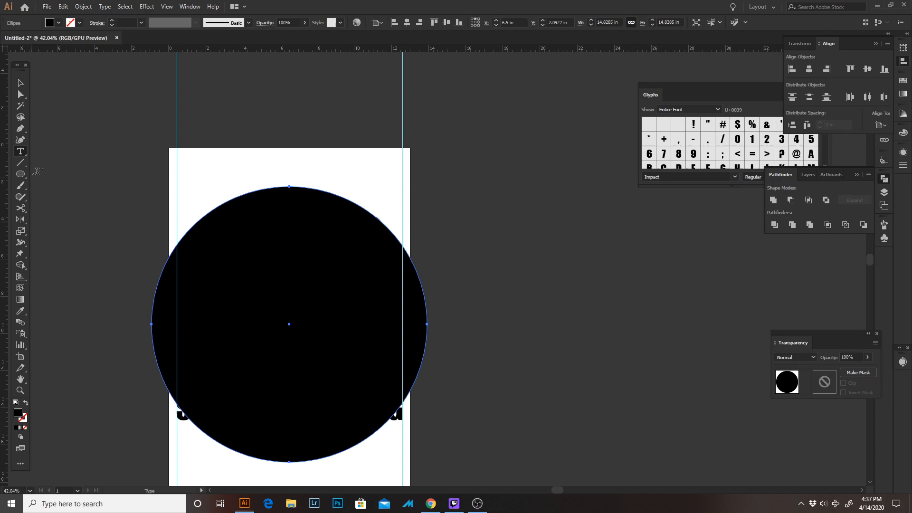
{"action": "left_click", "coordinate": [289, 461]}
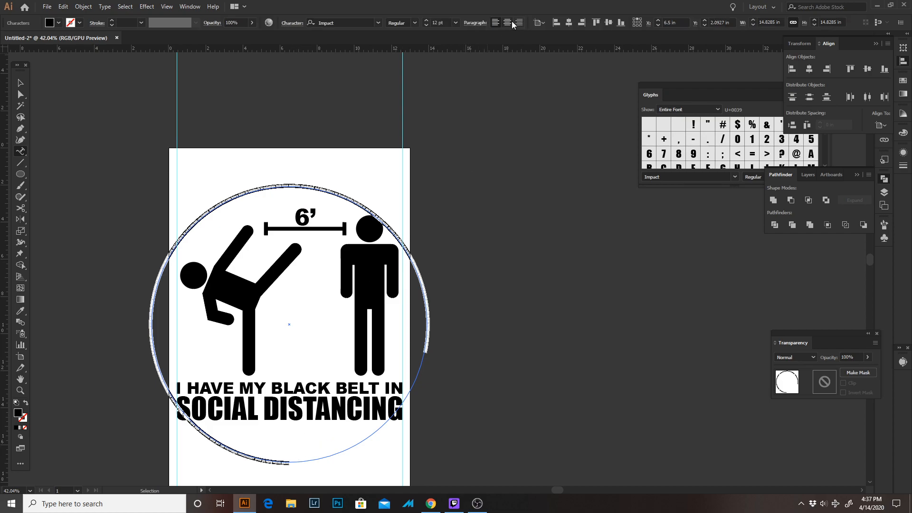
{"action": "left_click", "coordinate": [511, 23]}
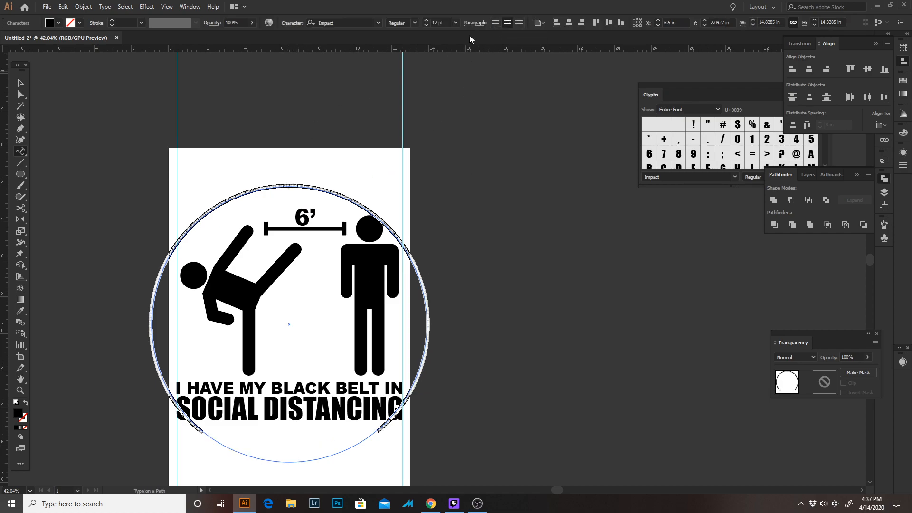
Set the path text's font to Arial Black and enter BACK OFF! centred over the top of the circle
{"action": "left_click", "coordinate": [331, 22]}
{"action": "left_click", "coordinate": [331, 21]}
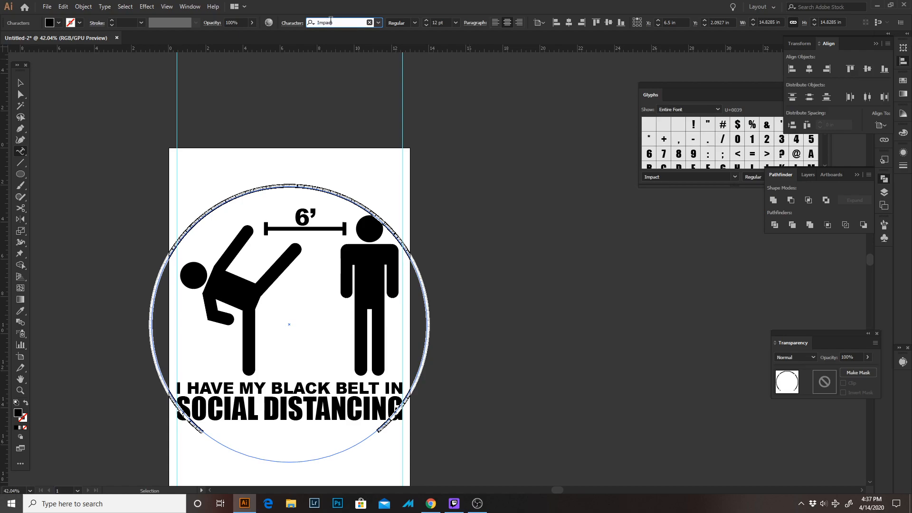
{"action": "type", "text": "AR"}
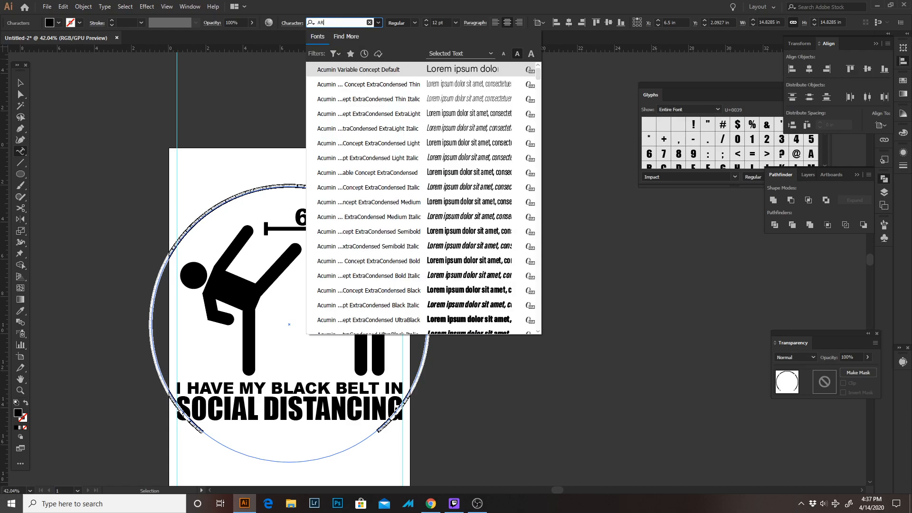
{"action": "type", "text": "IAL BLACK"}
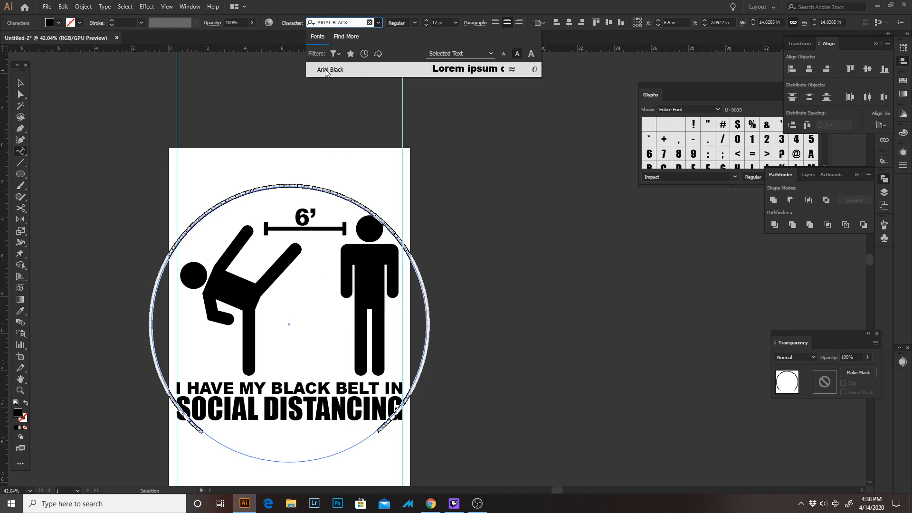
{"action": "left_click", "coordinate": [325, 70]}
{"action": "key", "text": "ctrl+shift+l"}
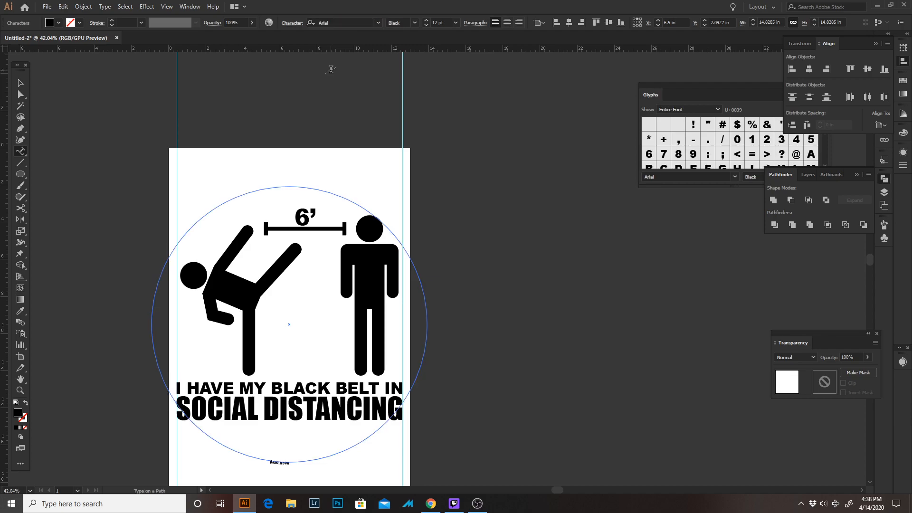
{"action": "key", "text": "ctrl+shift+c"}
Enlarge the curved BACK OFF! text to 144 pt
{"action": "left_click", "coordinate": [455, 23]}
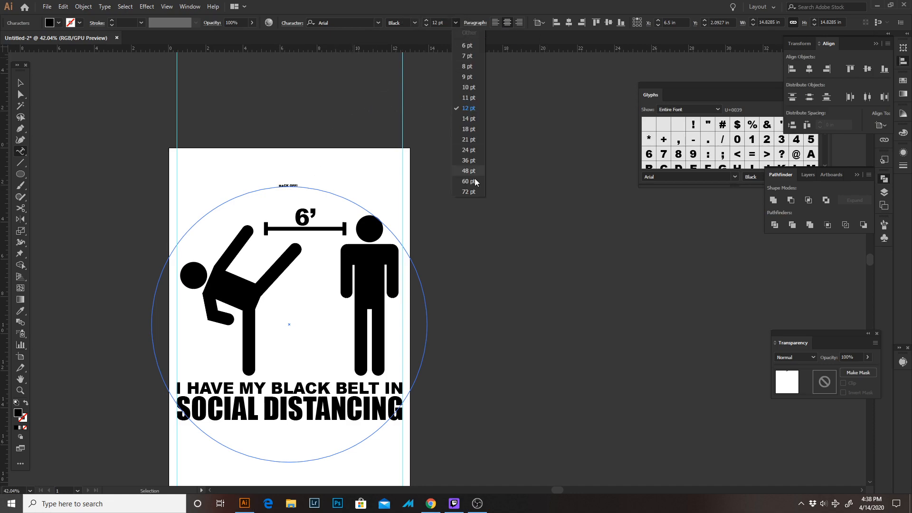
{"action": "left_click", "coordinate": [473, 193]}
{"action": "key", "text": "Escape"}
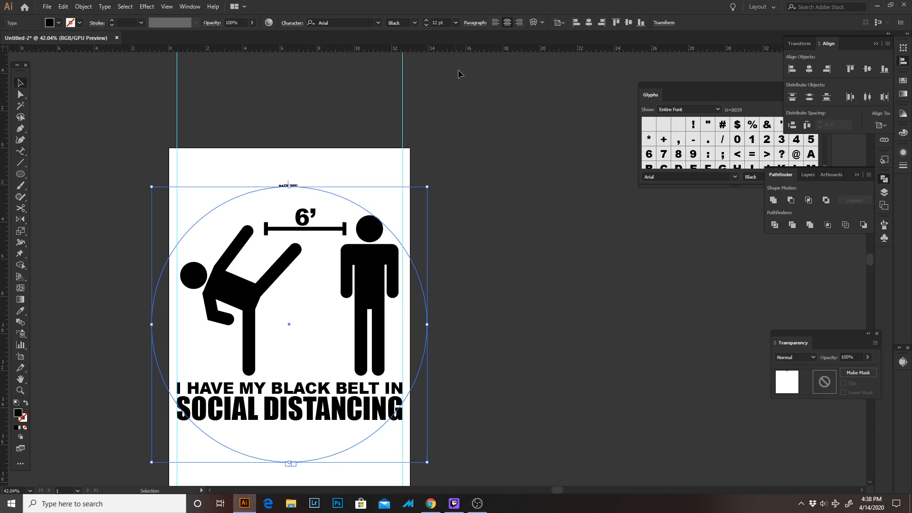
{"action": "left_click", "coordinate": [442, 19]}
{"action": "key", "text": "Return"}
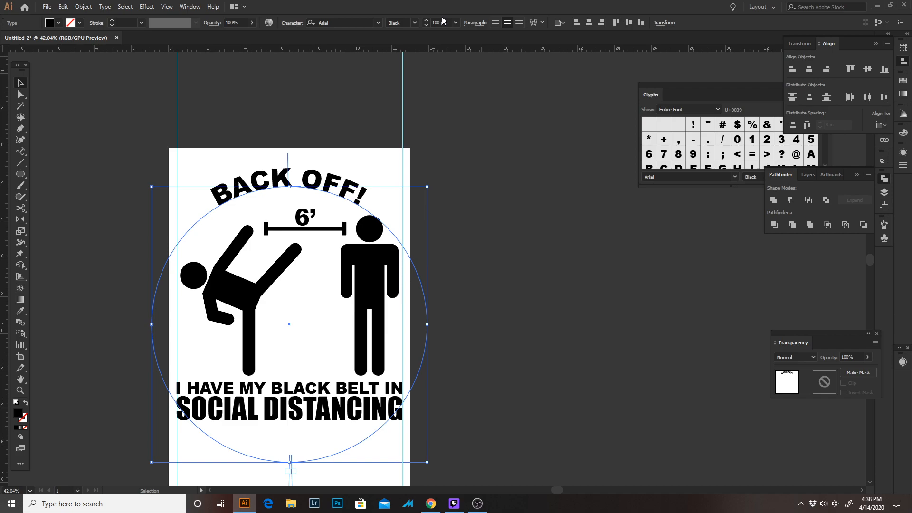
{"action": "key", "text": "Up"}
{"action": "key", "text": "Up"}
{"action": "key", "text": "Up"}
{"action": "key", "text": "Up"}
{"action": "key", "text": "Up"}
{"action": "key", "text": "Up"}
{"action": "key", "text": "Up"}
{"action": "key", "text": "Up"}
{"action": "key", "text": "Up"}
{"action": "key", "text": "Up"}
{"action": "key", "text": "Up"}
{"action": "key", "text": "Up"}
{"action": "key", "text": "Up"}
{"action": "key", "text": "Up"}
{"action": "key", "text": "Up"}
{"action": "key", "text": "Up"}
{"action": "key", "text": "Up"}
{"action": "key", "text": "Up"}
{"action": "key", "text": "Up"}
{"action": "key", "text": "Up"}
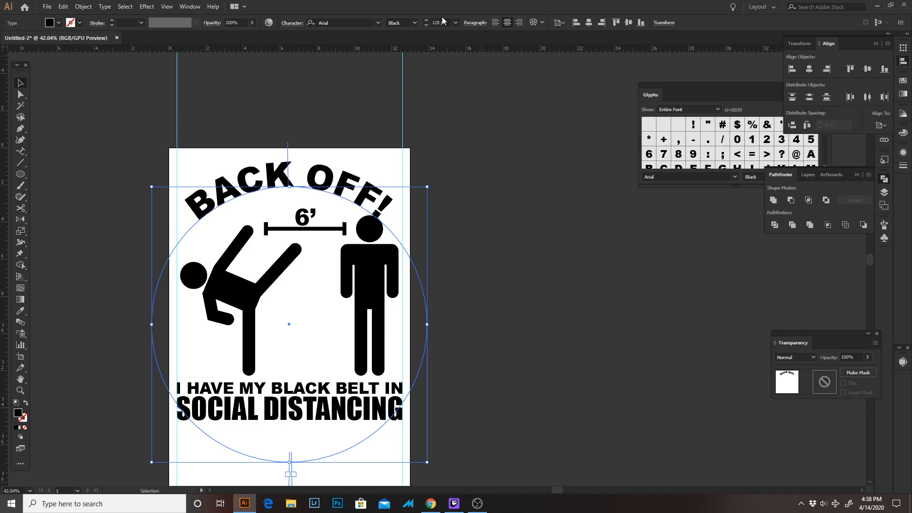
{"action": "key", "text": "Up"}
{"action": "key", "text": "Up"}
{"action": "key", "text": "Up"}
{"action": "key", "text": "Up"}
{"action": "key", "text": "Up"}
{"action": "key", "text": "Up"}
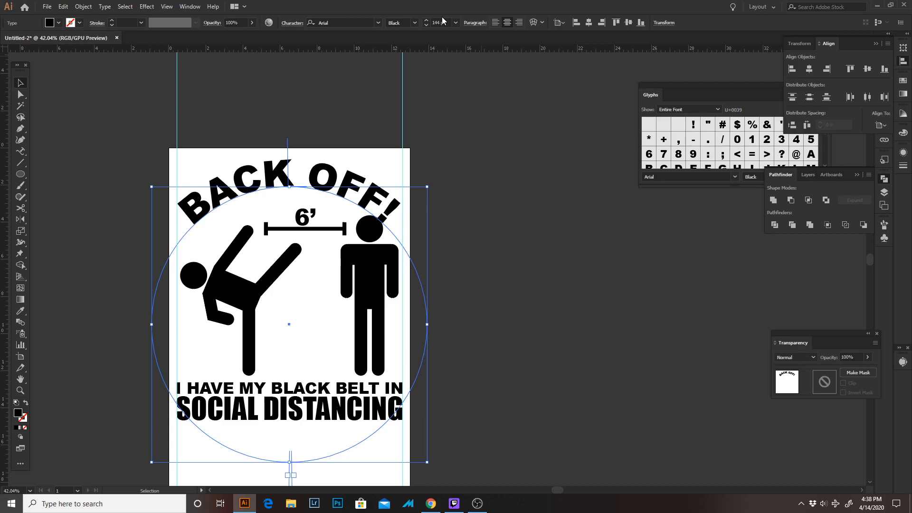
Move the curved BACK OFF! text up slightly so it clears the standing figure's head
{"action": "key", "text": "c"}
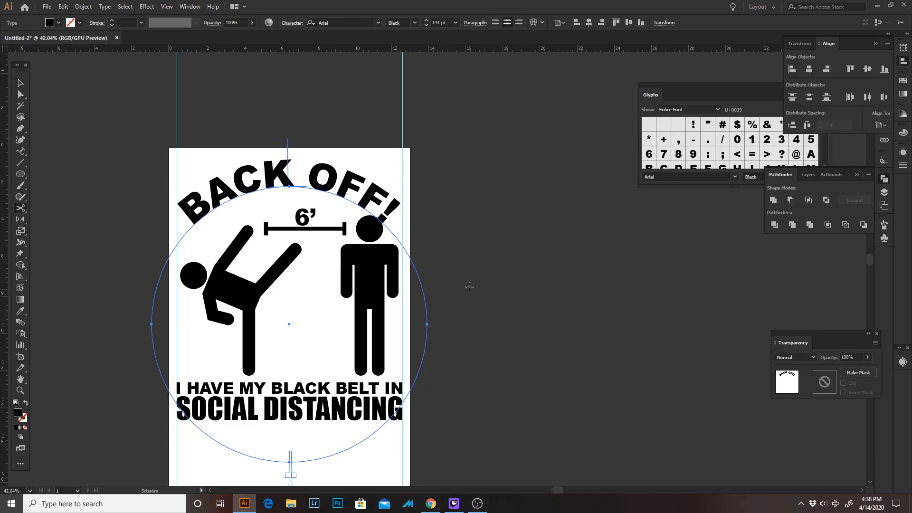
{"action": "key", "text": "v"}
{"action": "left_click", "coordinate": [428, 234]}
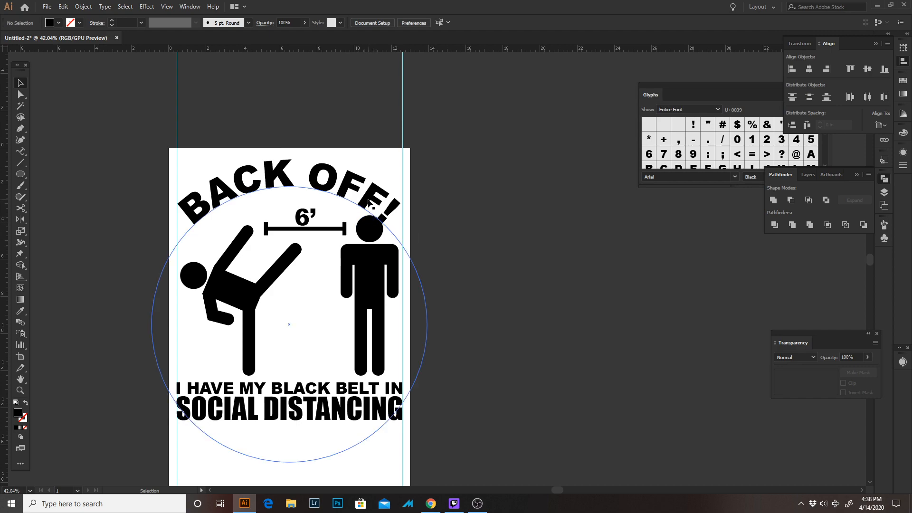
{"action": "left_click", "coordinate": [392, 195]}
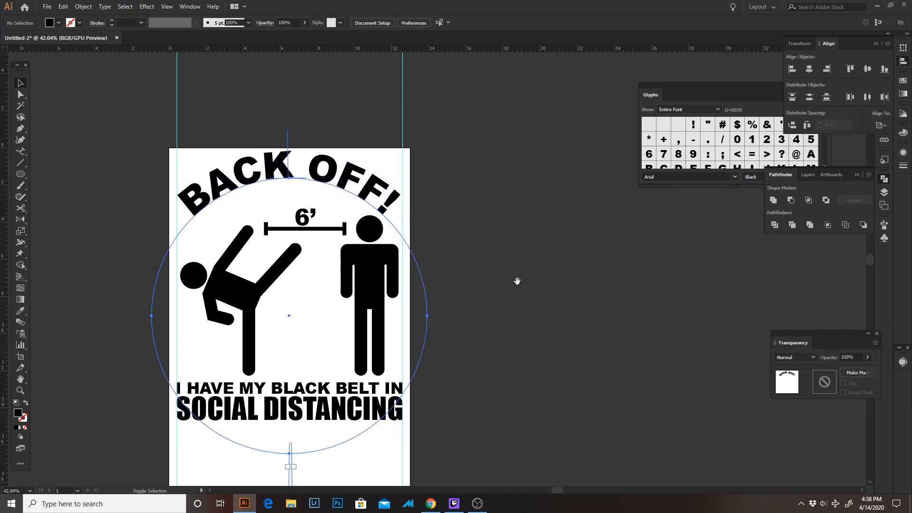
{"action": "left_click_drag", "start_coordinate": [517, 281], "coordinate": [558, 248]}
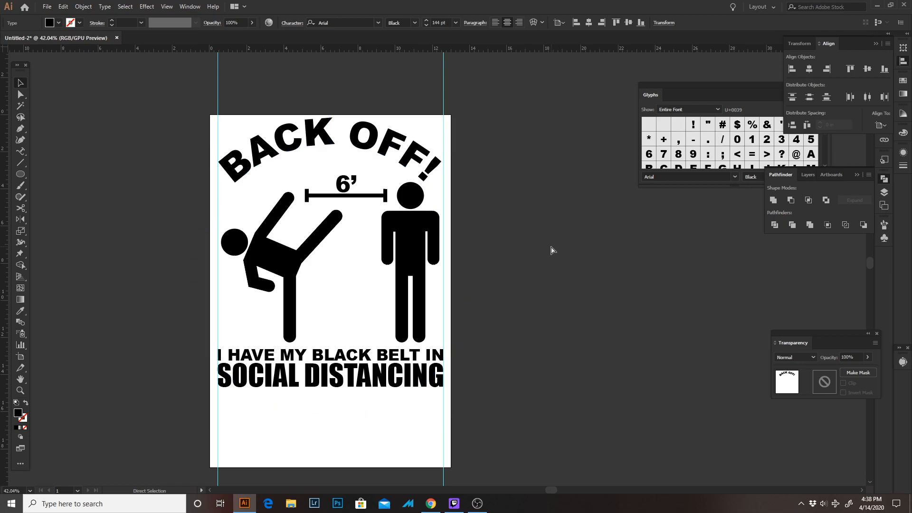
{"action": "left_click", "coordinate": [545, 245]}
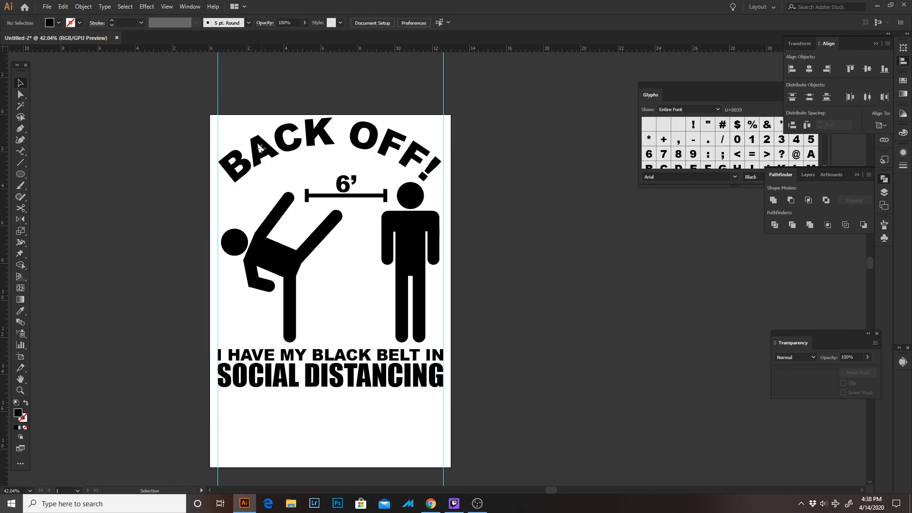
Select all the artwork and convert its text to outlines
{"action": "key", "text": "ctrl+a"}
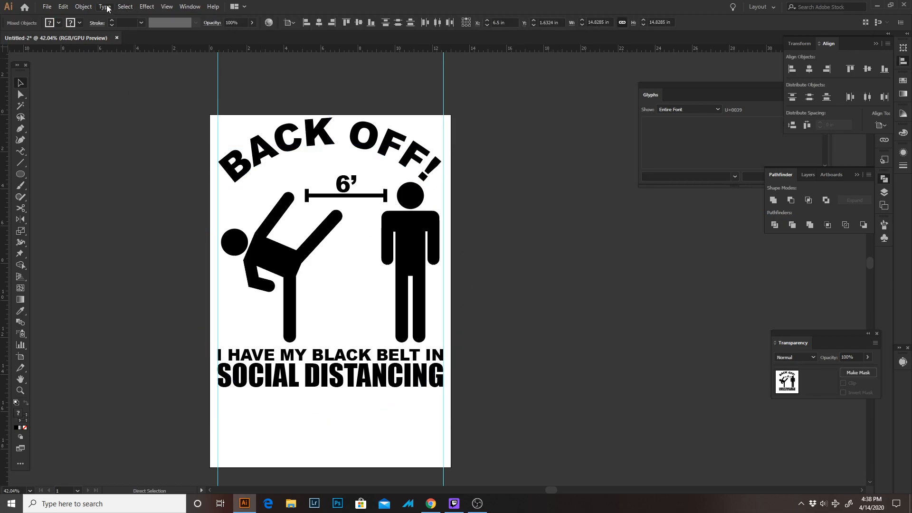
{"action": "left_click", "coordinate": [105, 7]}
{"action": "key", "text": "Escape"}
{"action": "left_click", "coordinate": [21, 83]}
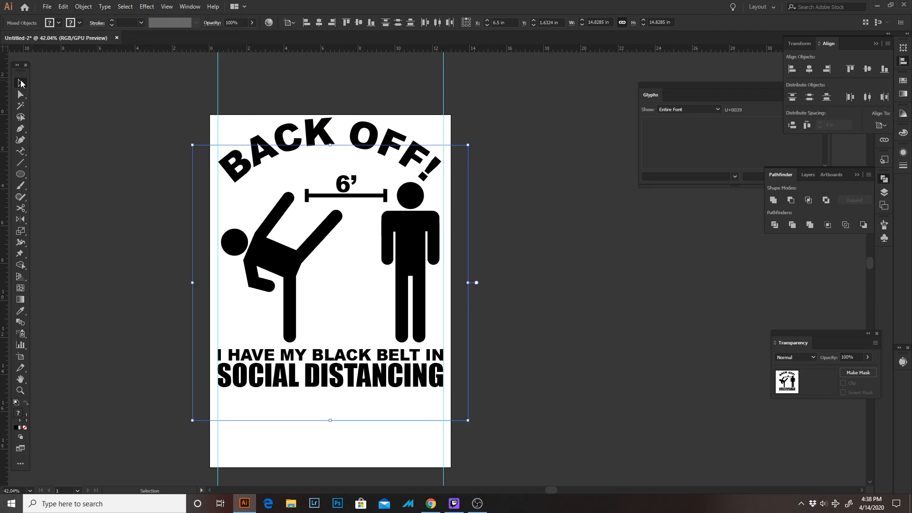
{"action": "left_click_drag", "start_coordinate": [134, 89], "coordinate": [561, 424]}
{"action": "key", "text": "ctrl+h"}
{"action": "left_click", "coordinate": [105, 7]}
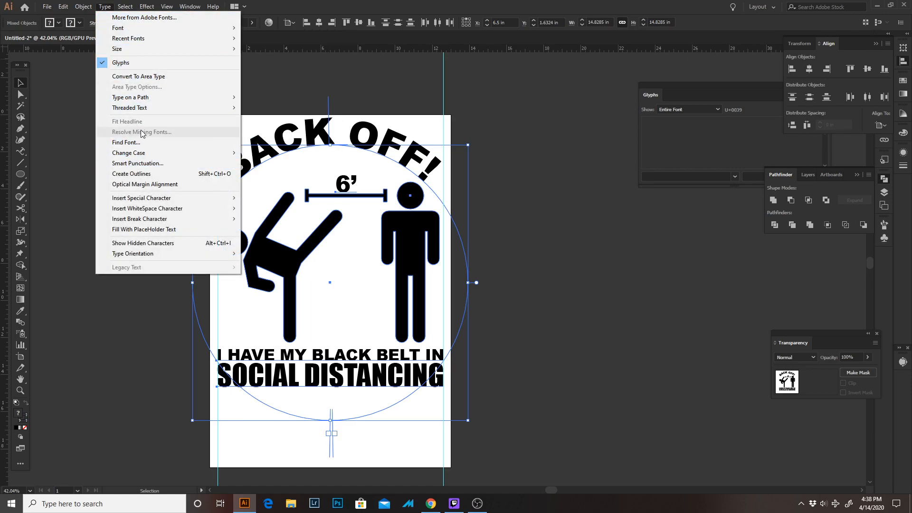
{"action": "mouse_move", "coordinate": [151, 105]}
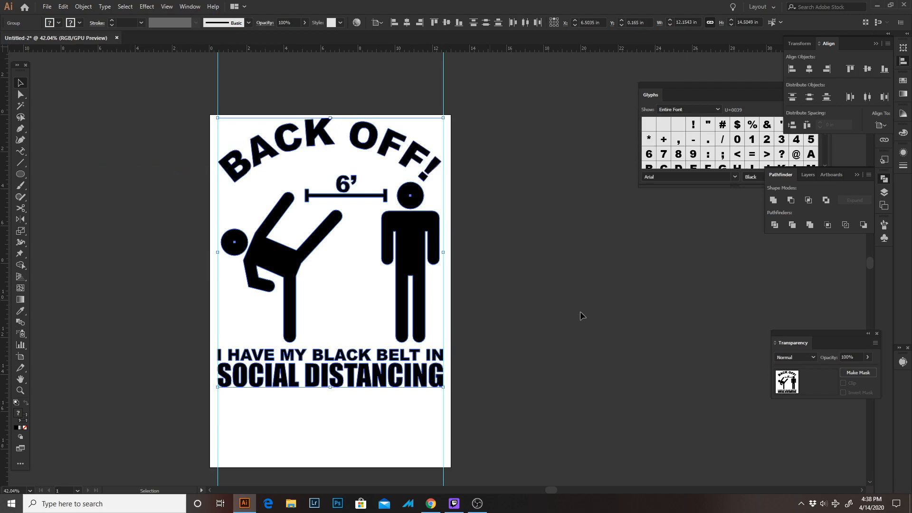
{"action": "left_click", "coordinate": [543, 264]}
Draw a circle about 2.2 in wide in the blank area below SOCIAL DISTANCING
{"action": "left_click_drag", "start_coordinate": [367, 386], "coordinate": [321, 391]}
{"action": "key", "text": "z"}
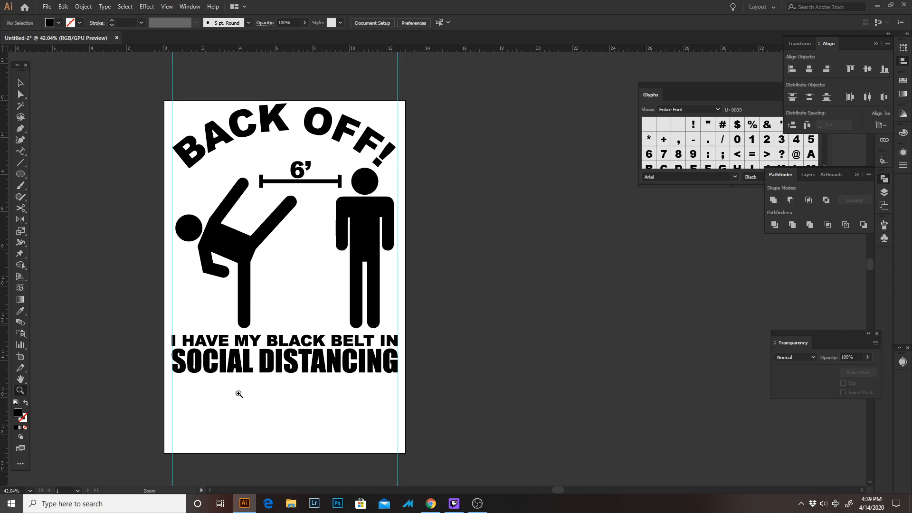
{"action": "left_click", "coordinate": [22, 84]}
{"action": "left_click", "coordinate": [22, 174]}
{"action": "left_click_drag", "start_coordinate": [215, 409], "coordinate": [256, 449]}
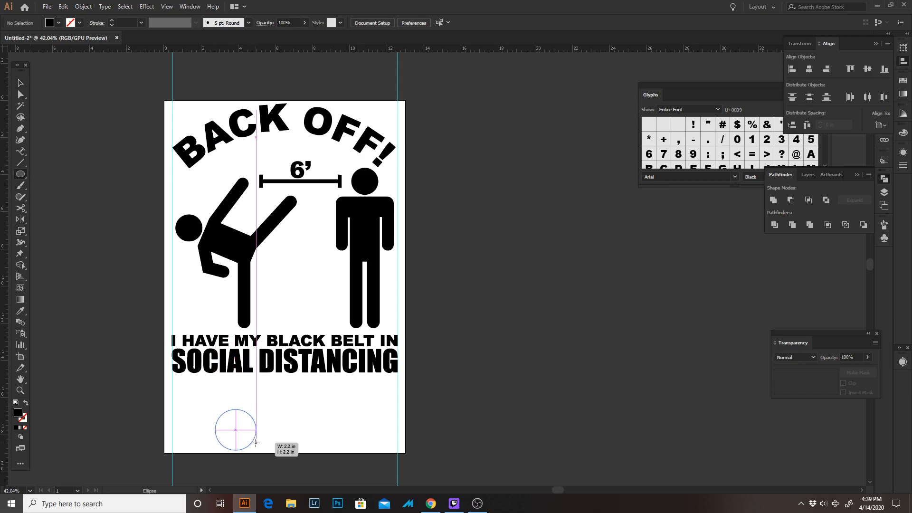
{"action": "left_click", "coordinate": [24, 427]}
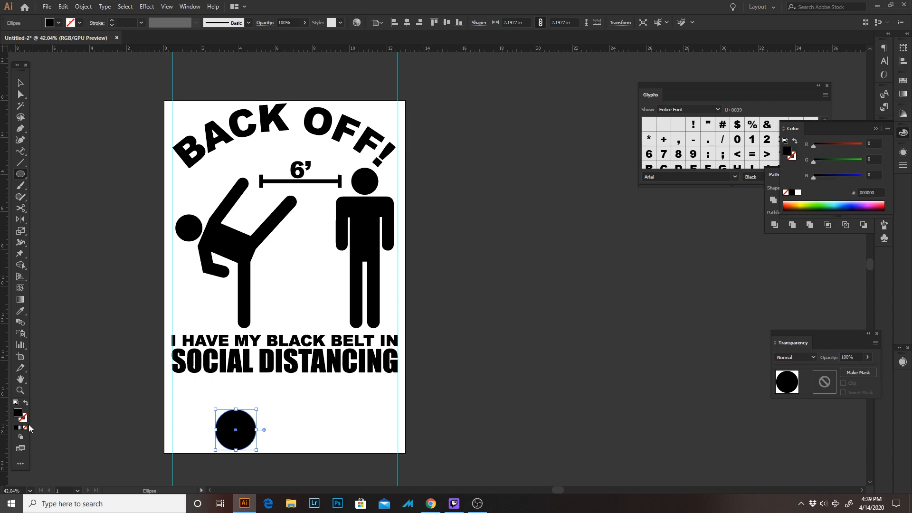
Set the circle's fill to none, select every object with the same fill and stroke, and delete the selection
{"action": "left_click", "coordinate": [25, 427]}
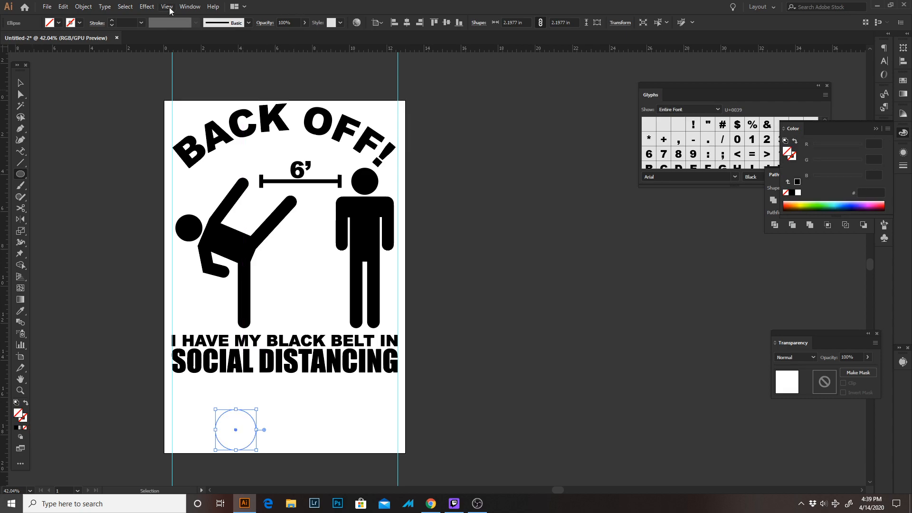
{"action": "left_click", "coordinate": [126, 6]}
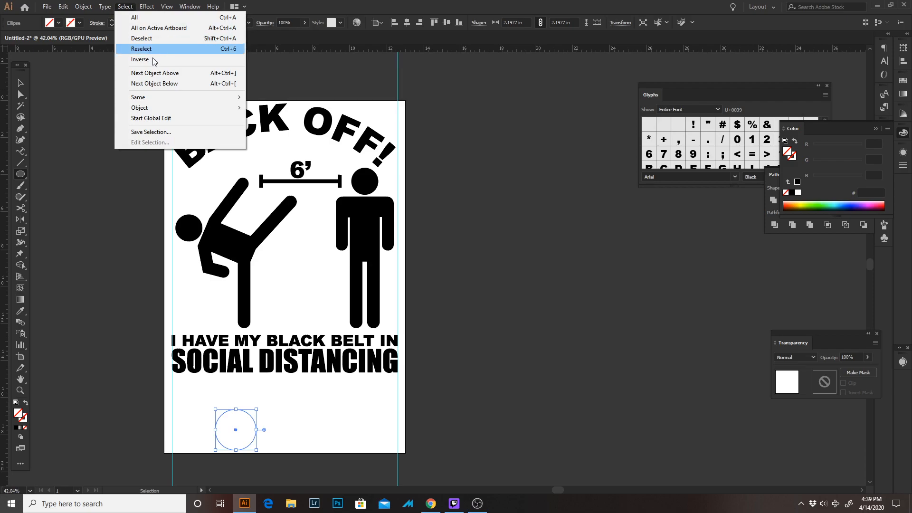
{"action": "mouse_move", "coordinate": [176, 102]}
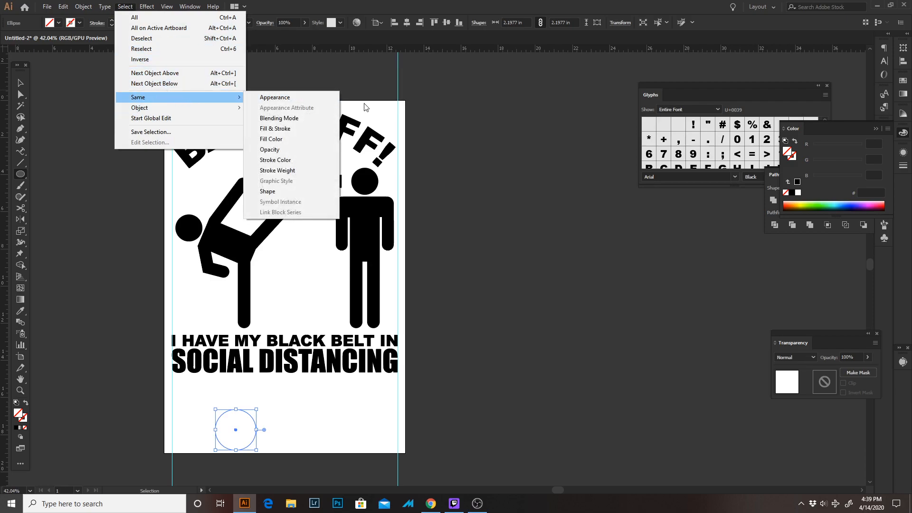
{"action": "left_click", "coordinate": [303, 131]}
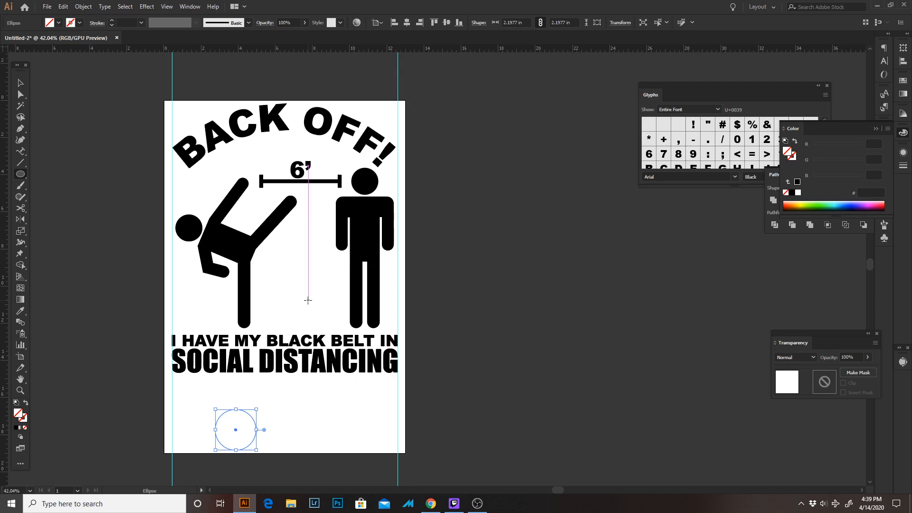
{"action": "key", "text": "Delete"}
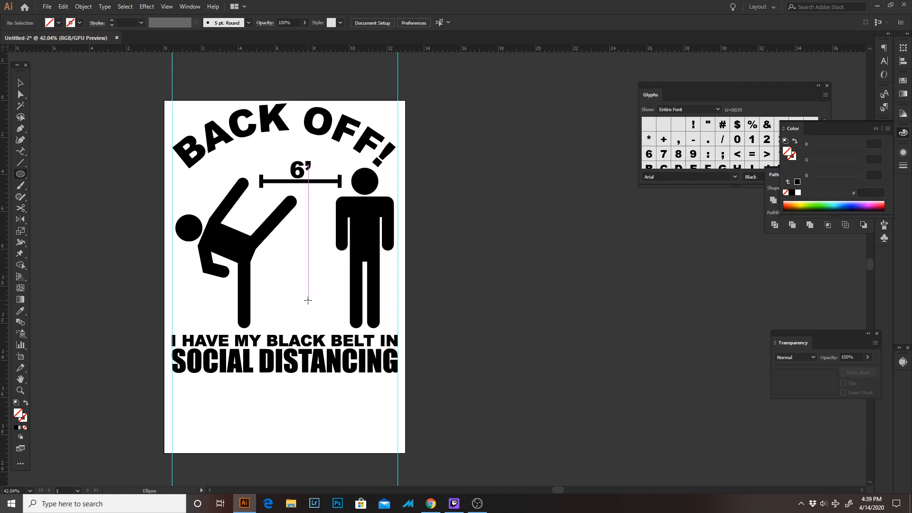
Select all the artwork and examine the outlines of the figures, the 6’ bar and the caption text up close
{"action": "key", "text": "v"}
{"action": "key", "text": "ctrl+a"}
{"action": "scroll", "coordinate": [332, 194], "scroll_direction": "up", "scroll_amount": 5}
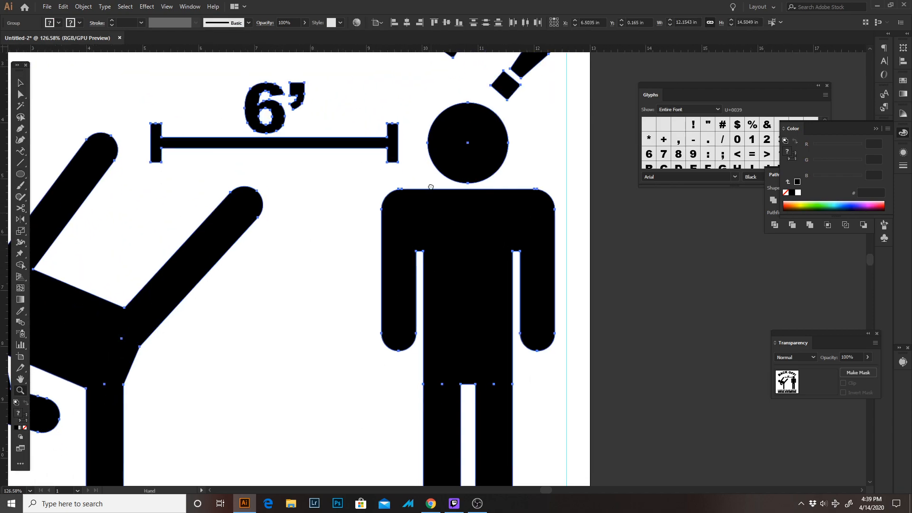
{"action": "left_click_drag", "start_coordinate": [430, 187], "coordinate": [435, 97]}
{"action": "left_click_drag", "start_coordinate": [454, 197], "coordinate": [515, 143]}
{"action": "left_click_drag", "start_coordinate": [456, 203], "coordinate": [513, 85]}
{"action": "left_click_drag", "start_coordinate": [427, 155], "coordinate": [417, 227]}
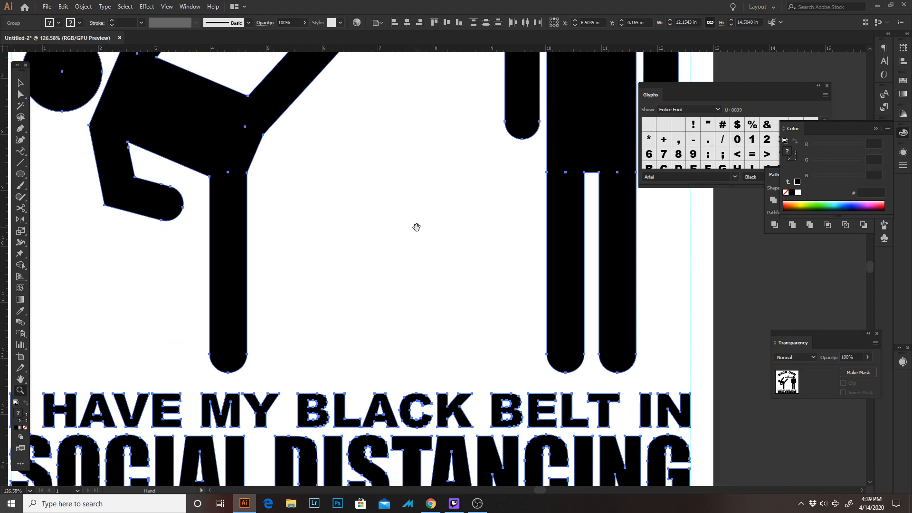
{"action": "scroll", "coordinate": [416, 227], "scroll_direction": "down", "scroll_amount": 5}
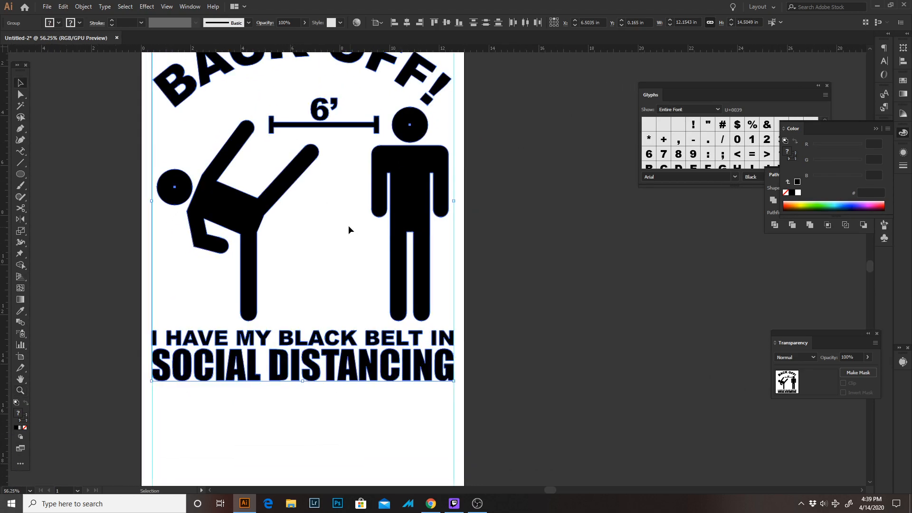
{"action": "left_click", "coordinate": [303, 166]}
{"action": "left_click", "coordinate": [535, 251]}
{"action": "left_click_drag", "start_coordinate": [536, 251], "coordinate": [424, 183]}
{"action": "left_click_drag", "start_coordinate": [481, 200], "coordinate": [540, 235]}
Move all the artwork straight down about 0.8 in on the artboard
{"action": "key", "text": "v"}
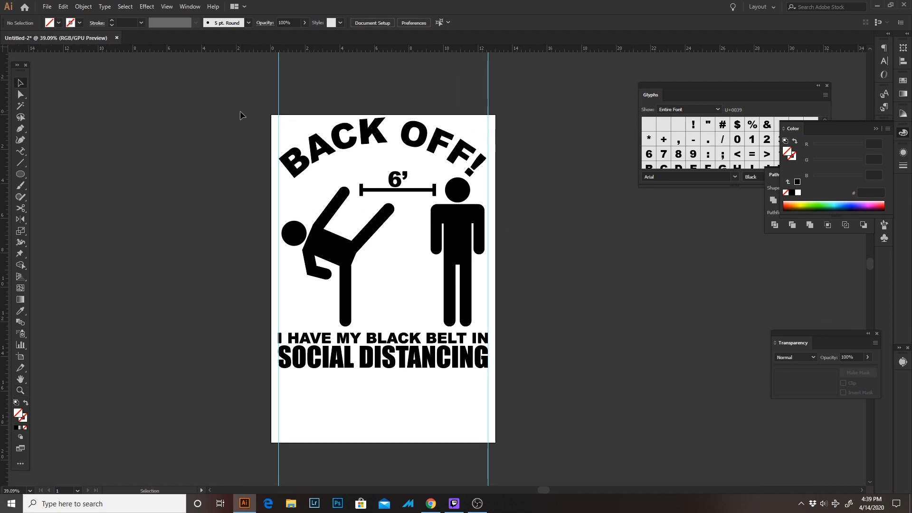
{"action": "left_click_drag", "start_coordinate": [242, 114], "coordinate": [514, 388]}
{"action": "left_click_drag", "start_coordinate": [621, 113], "coordinate": [186, 414]}
{"action": "left_click_drag", "start_coordinate": [478, 213], "coordinate": [479, 227]}
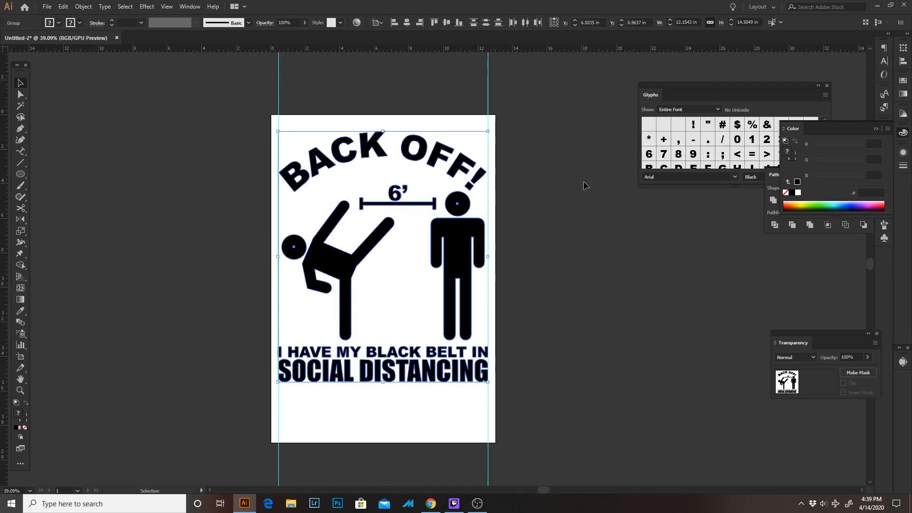
{"action": "left_click", "coordinate": [585, 186]}
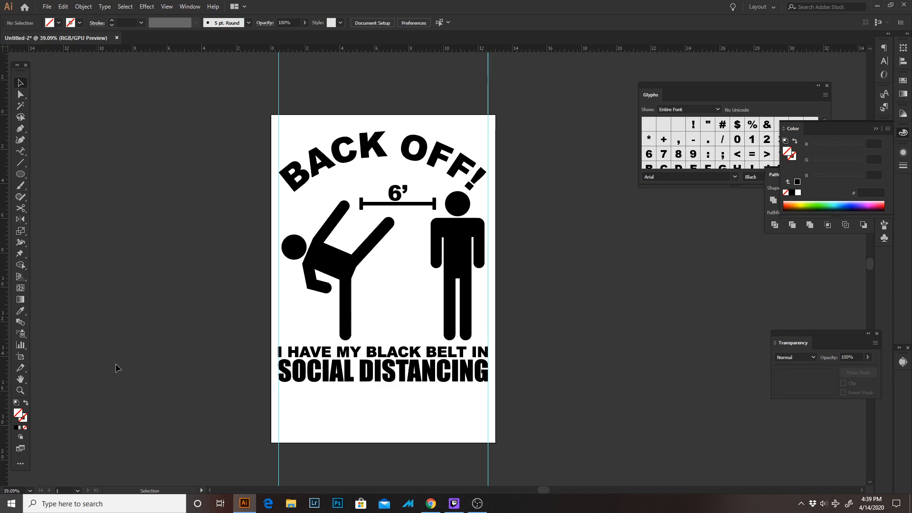
{"action": "scroll", "coordinate": [398, 301], "scroll_direction": "up", "scroll_amount": 4}
{"action": "scroll", "coordinate": [398, 304], "scroll_direction": "down", "scroll_amount": 5}
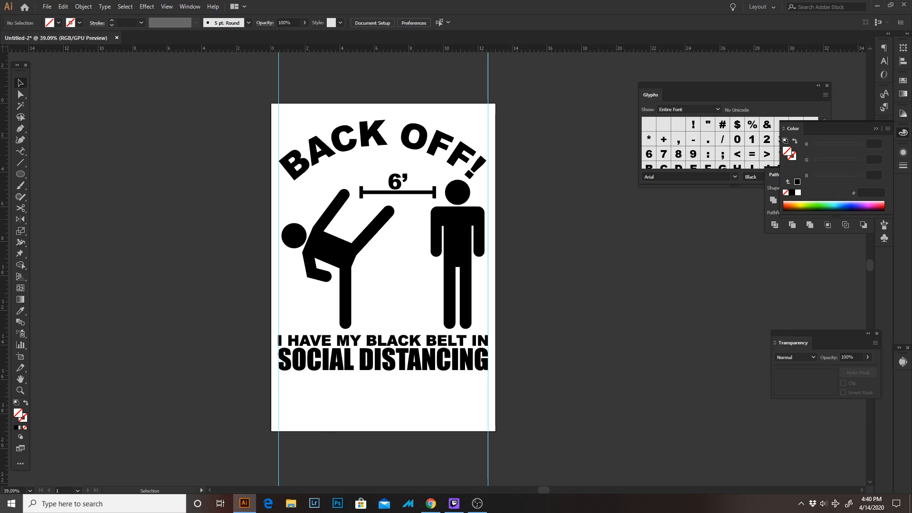
{"action": "key", "text": "alt+Tab"}
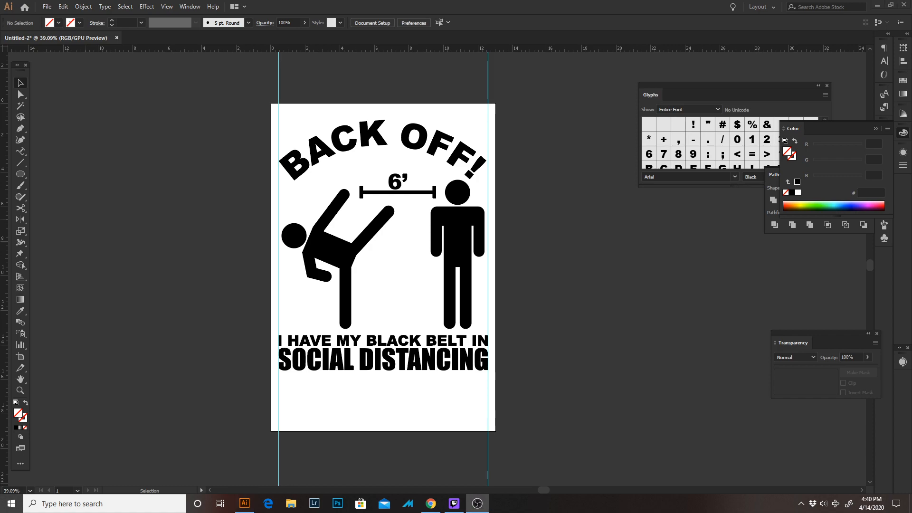